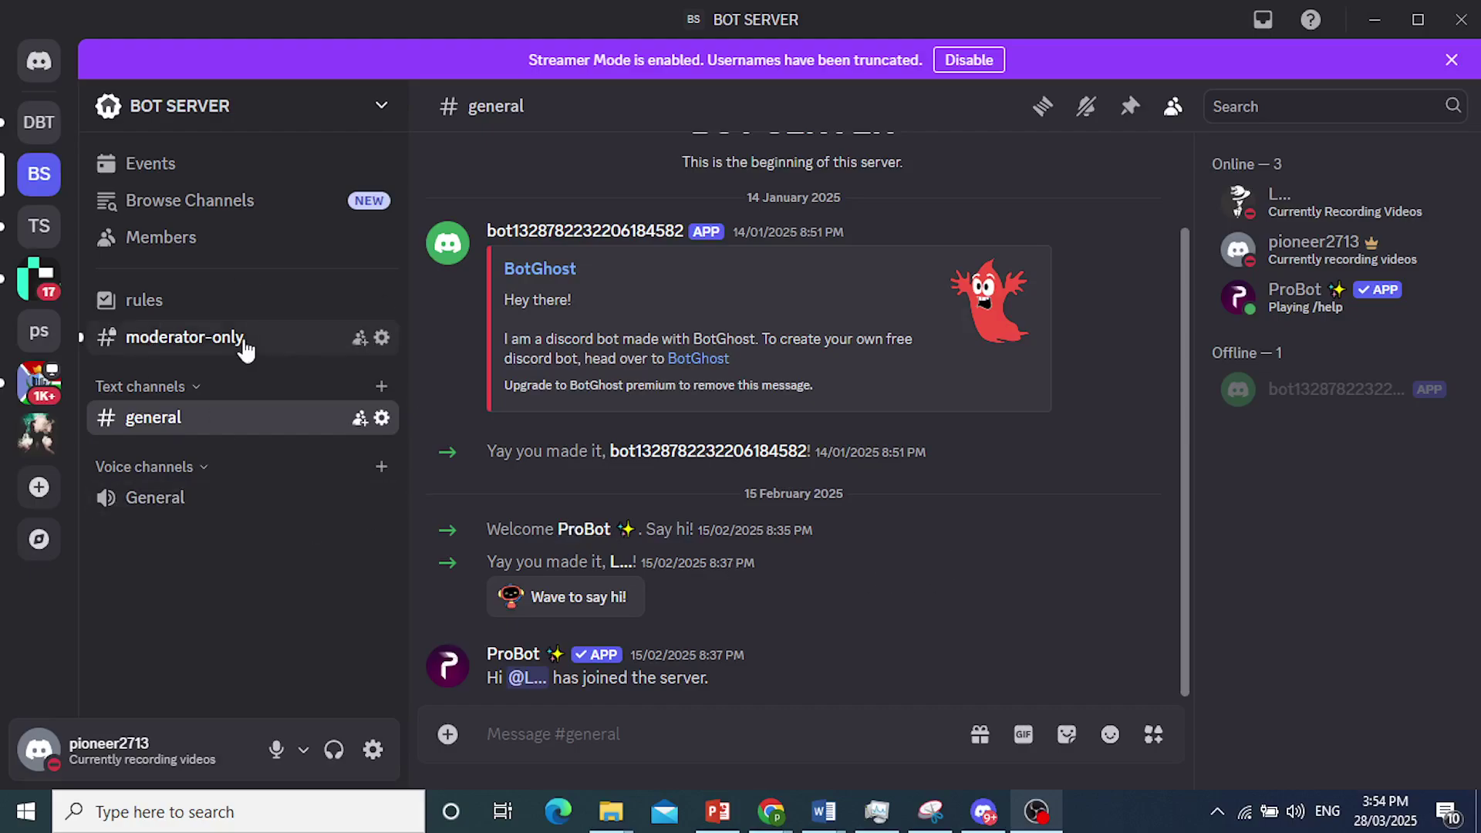
Step: Begin creating a new club or community server from scratch, then back out and cancel
click(41, 489)
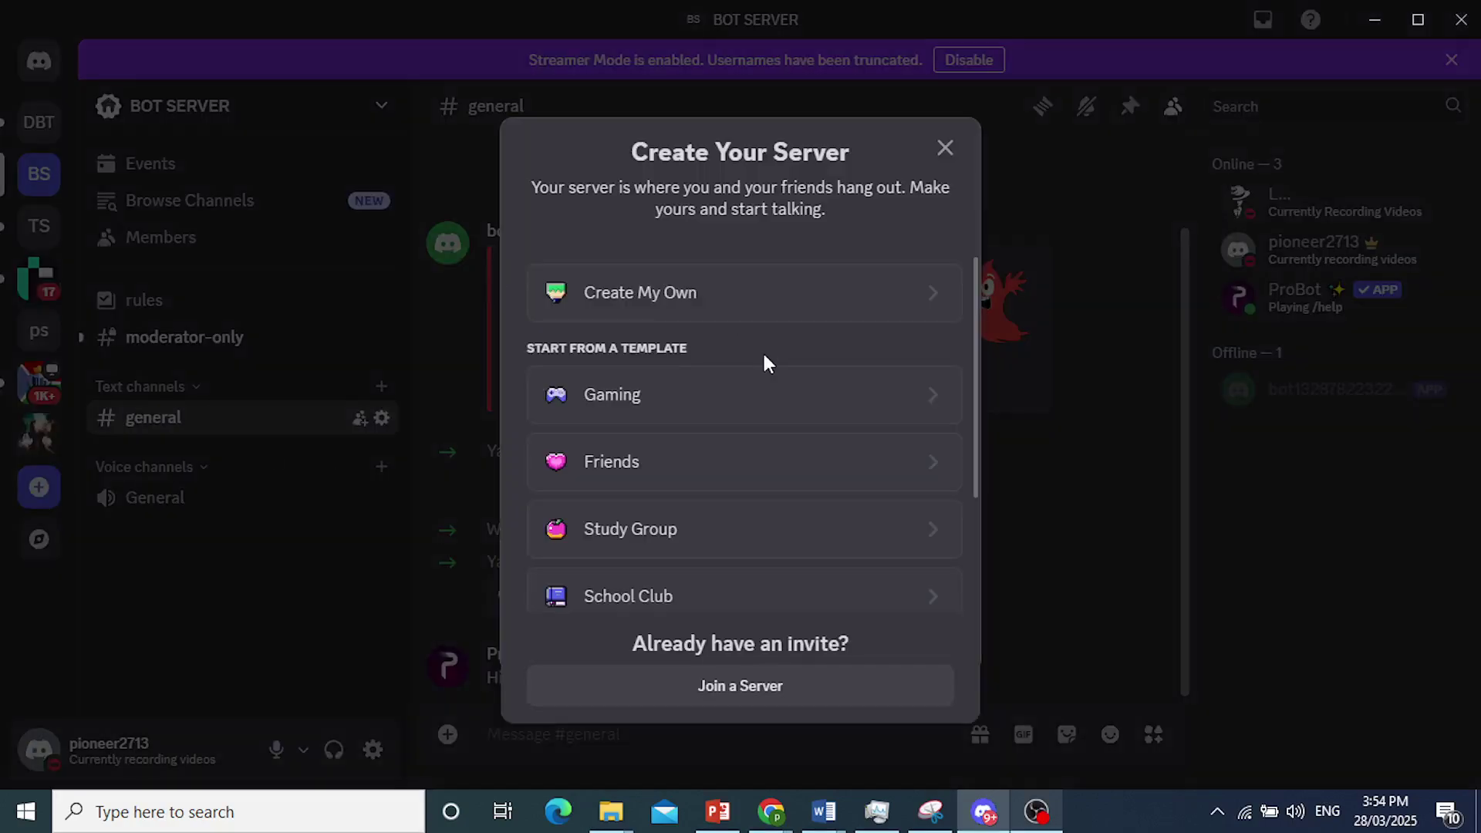
click(751, 295)
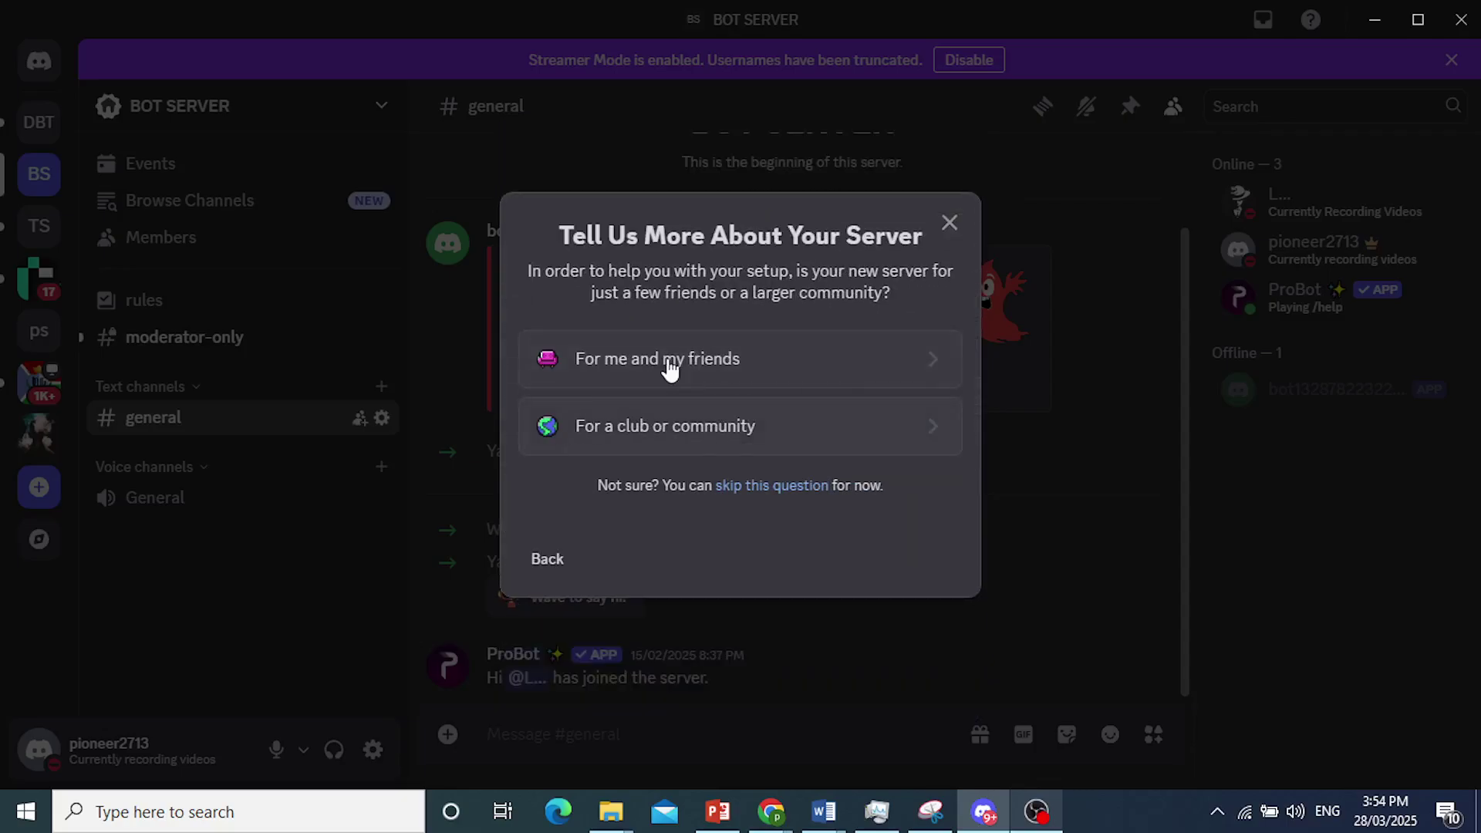
click(677, 434)
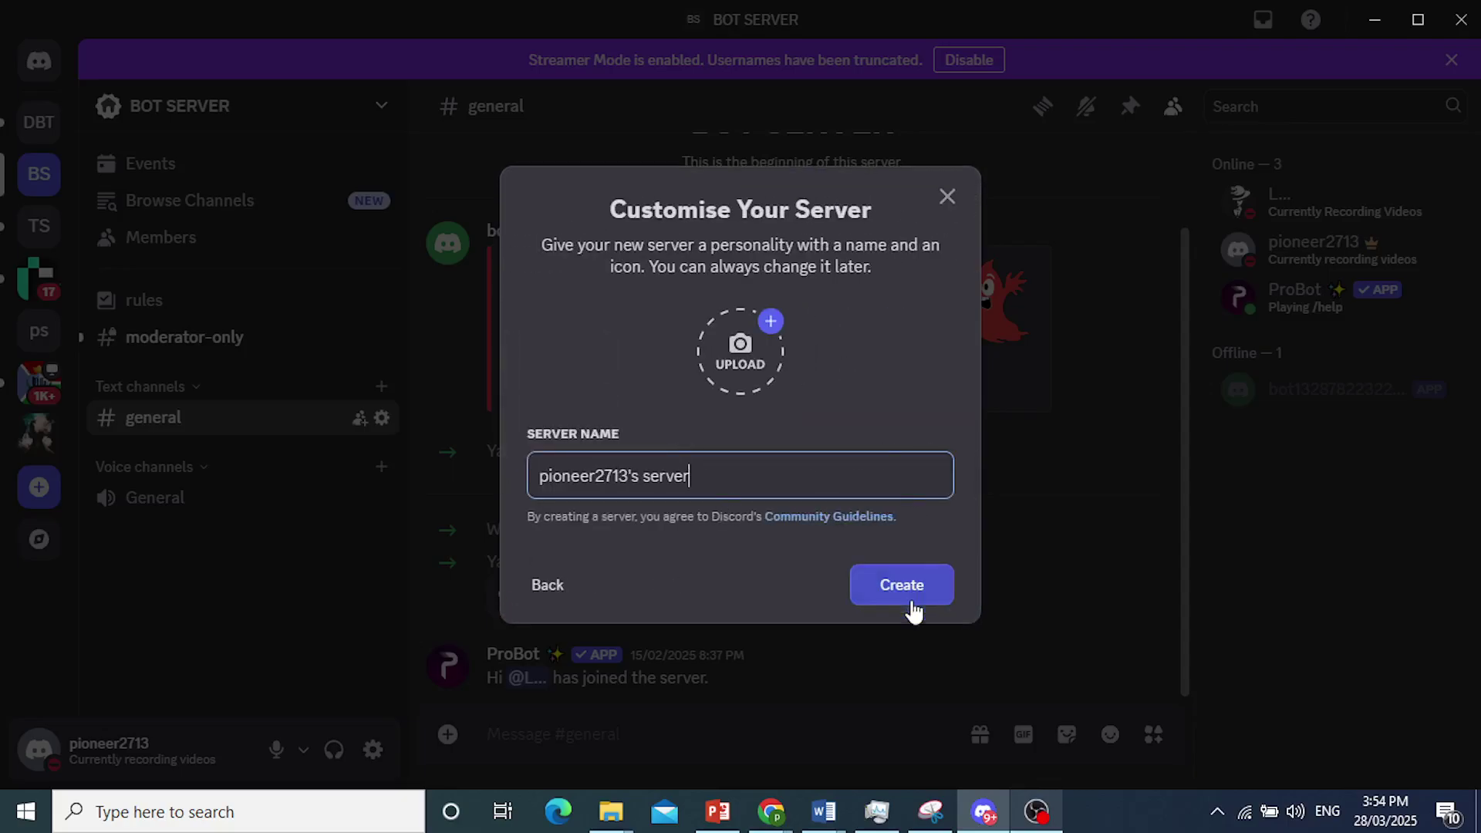
click(538, 588)
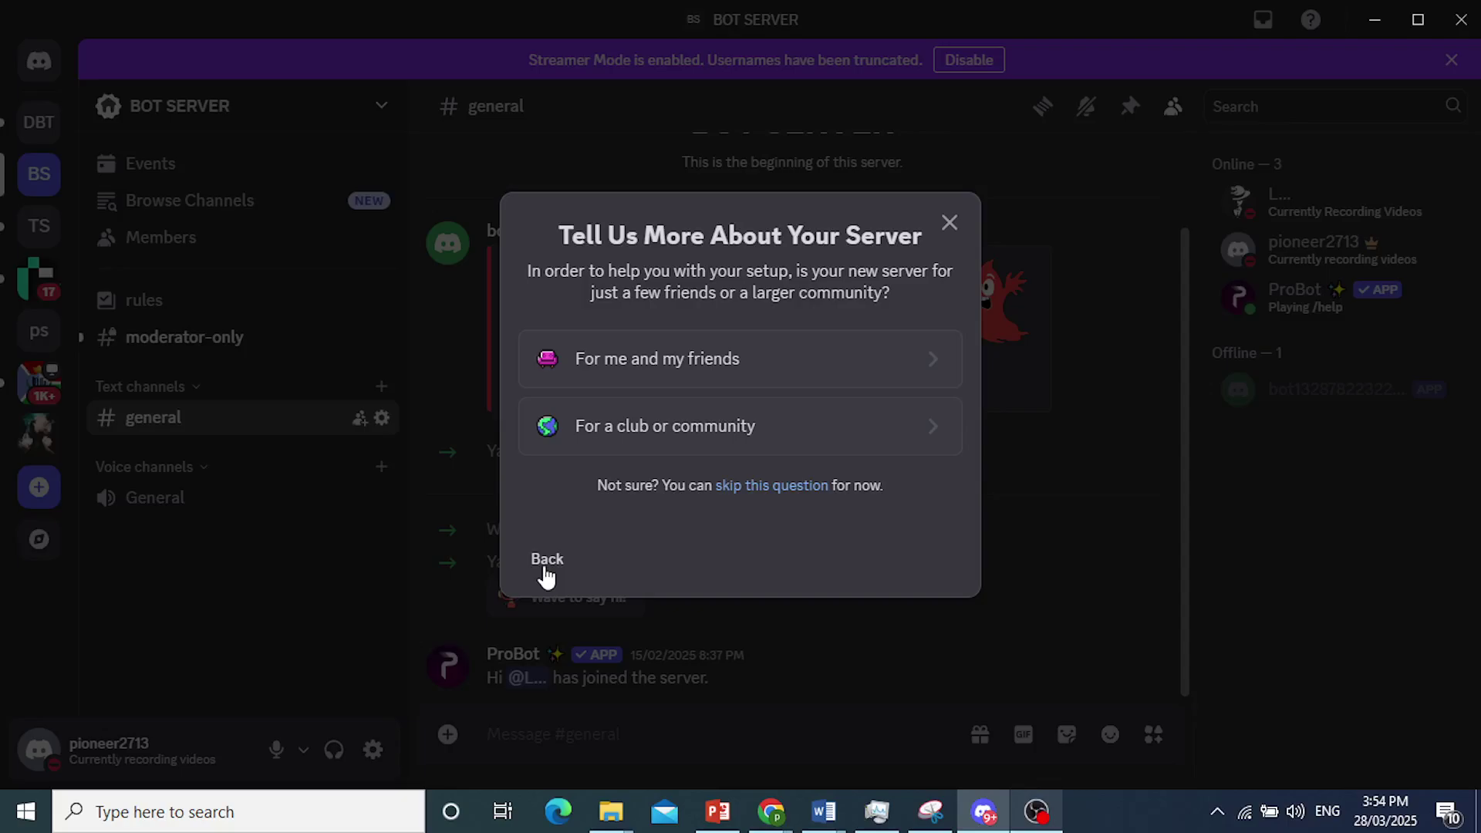
click(543, 571)
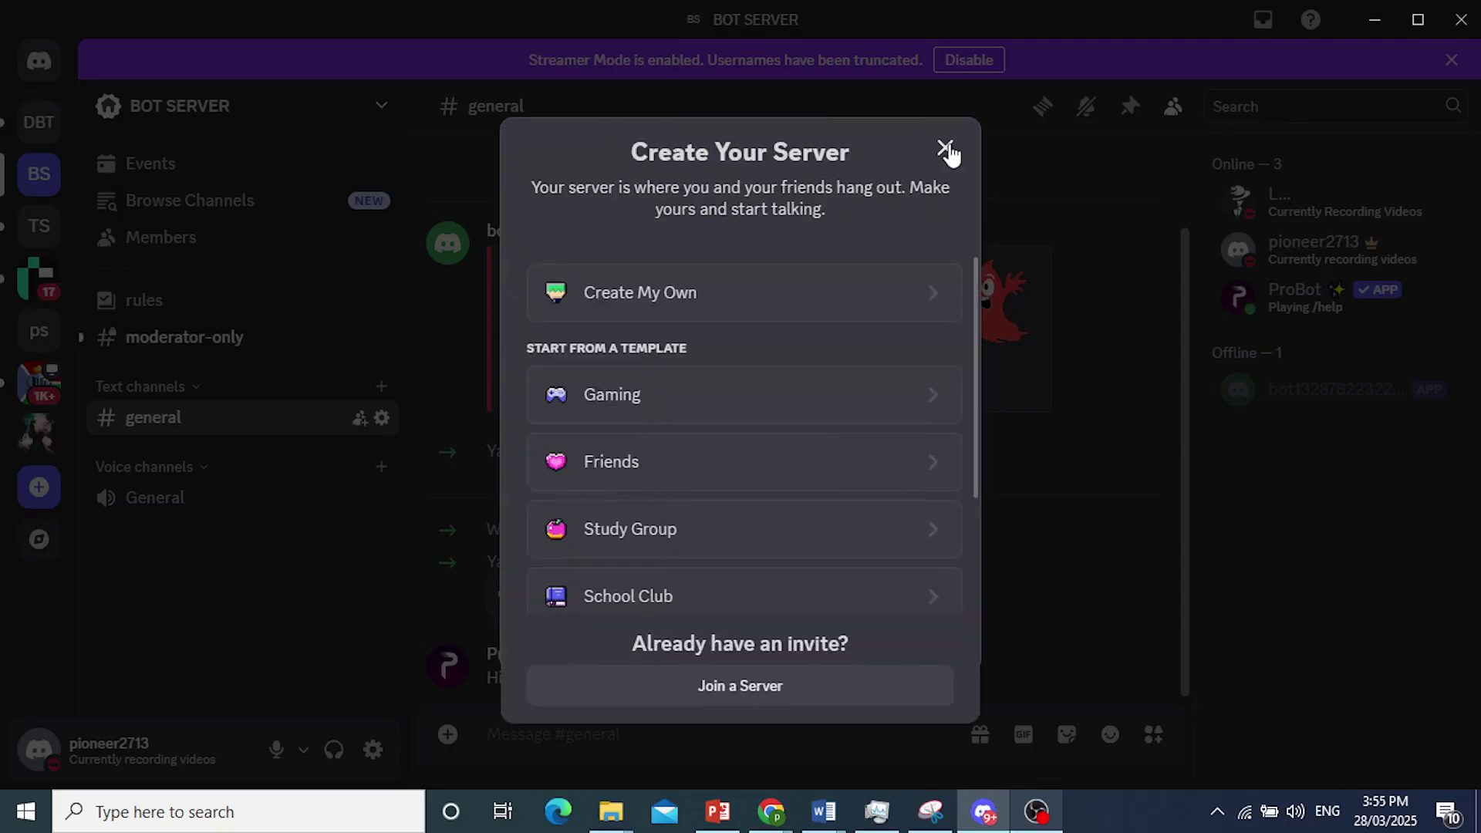
click(945, 148)
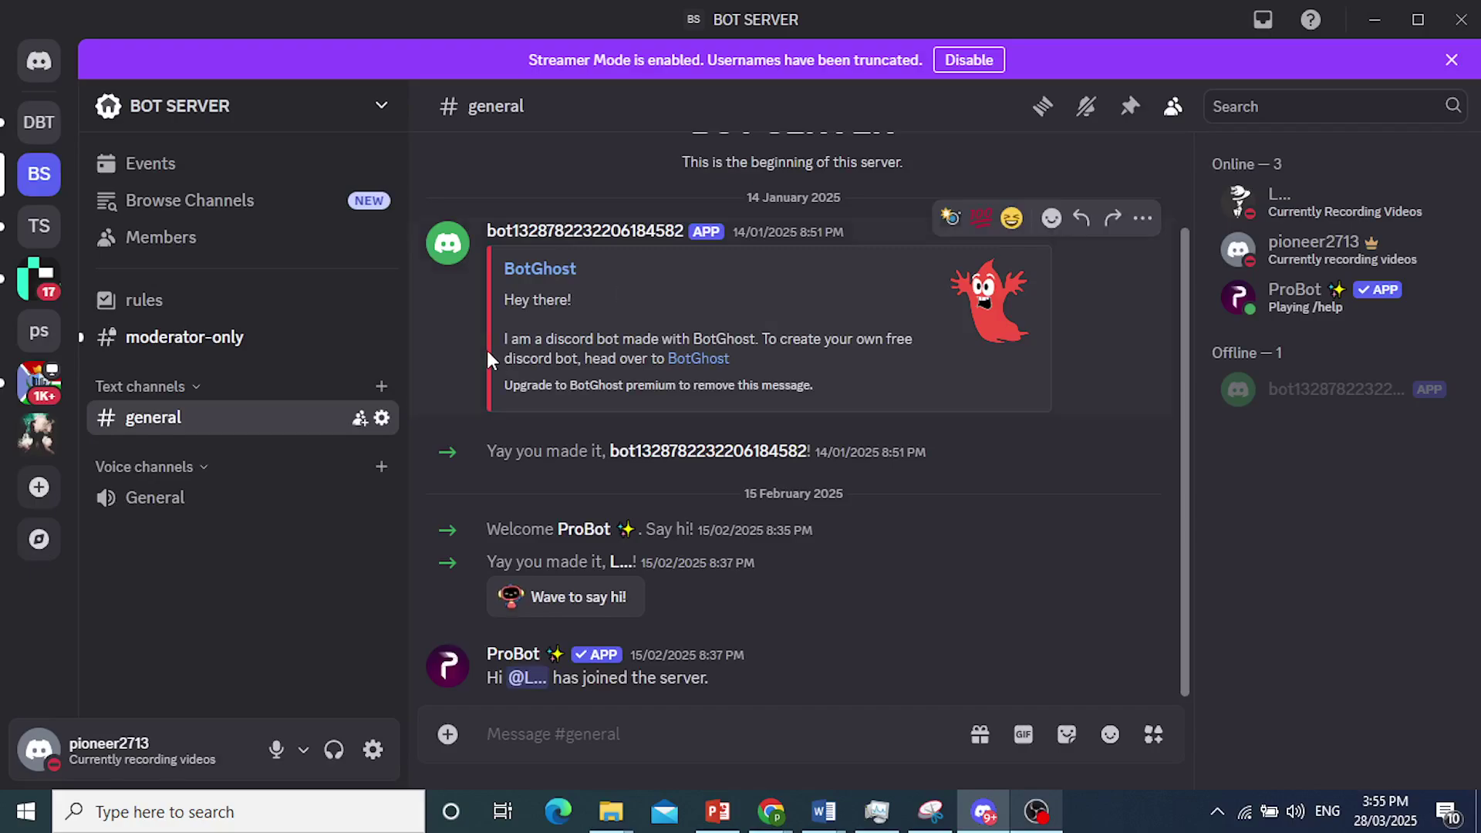
Step: Create a text channel named 'verify' in BOT SERVER
click(379, 389)
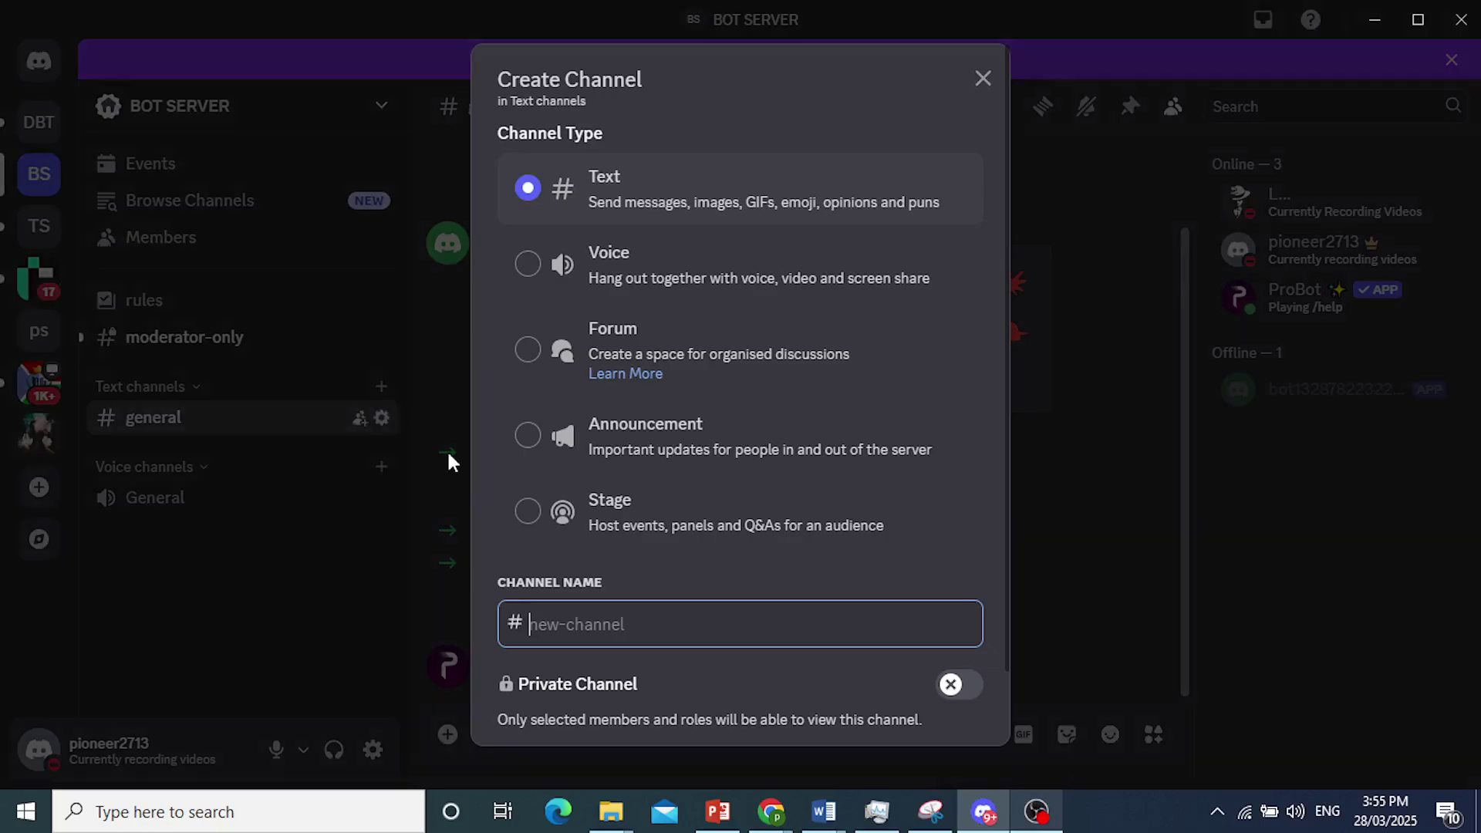
text(verify)
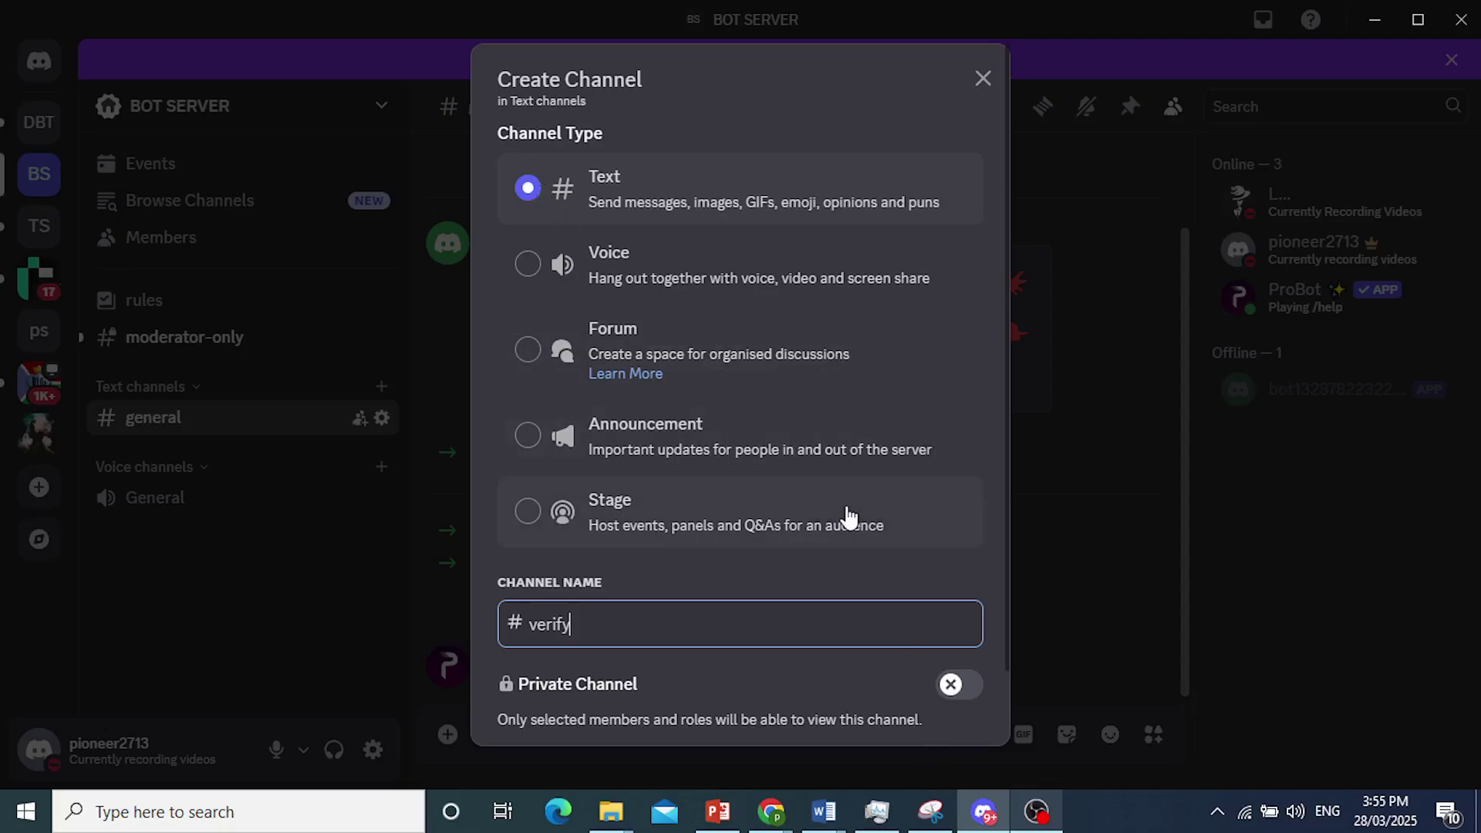
scroll(854, 504, down, 2)
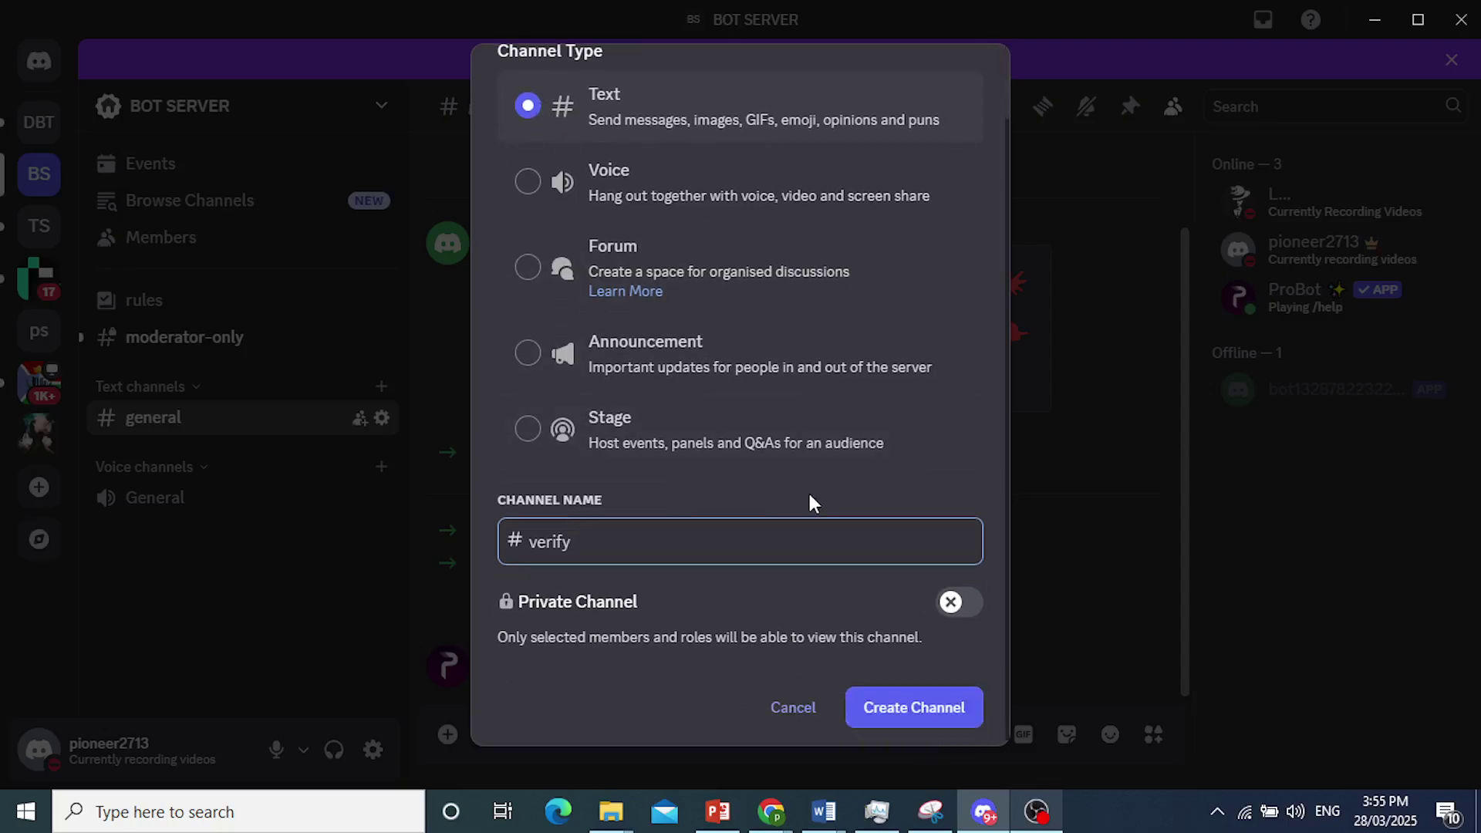
click(914, 722)
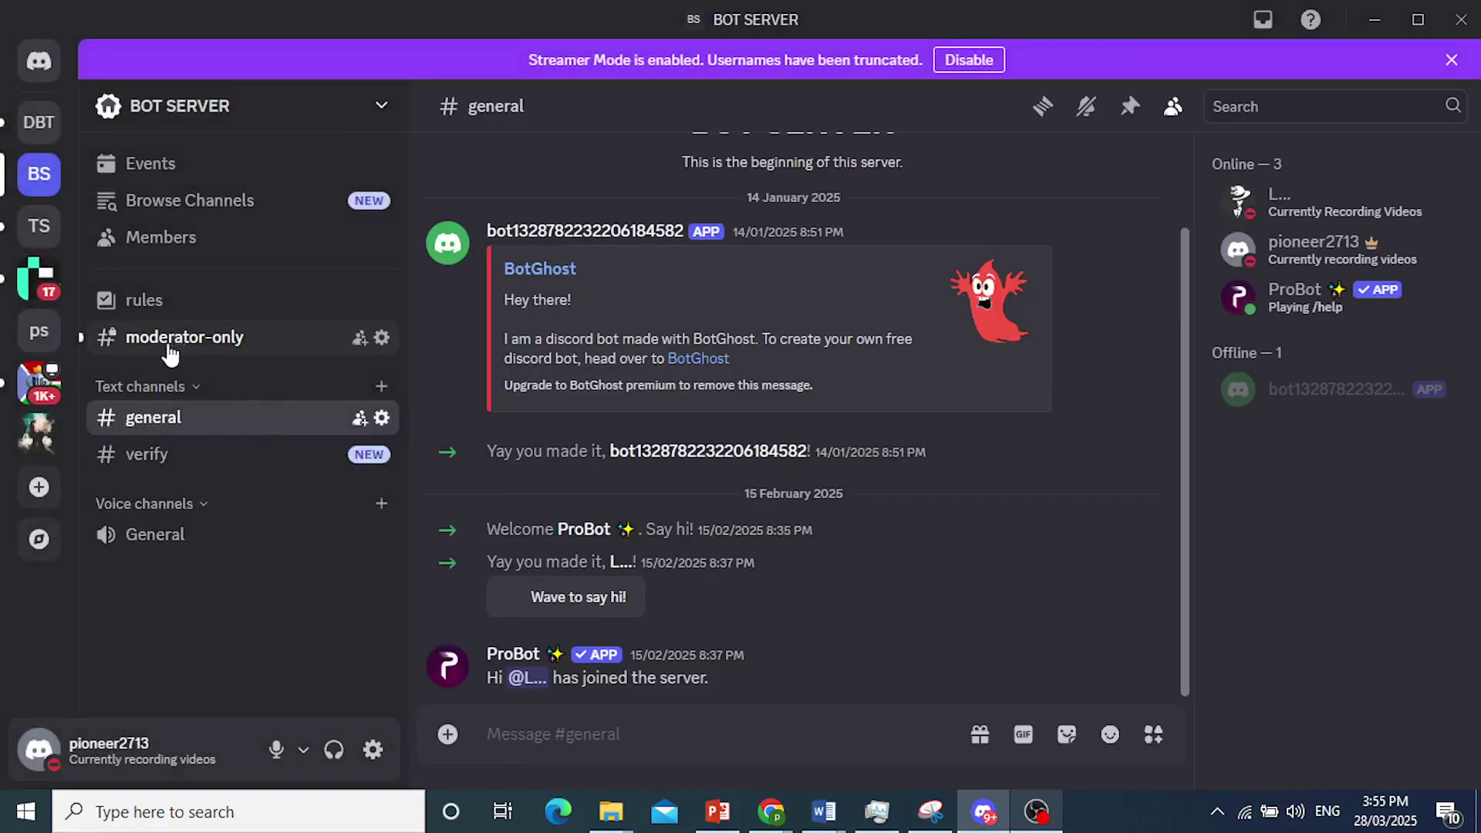
Step: Open the #verify channel's settings at the Permissions page
click(255, 454)
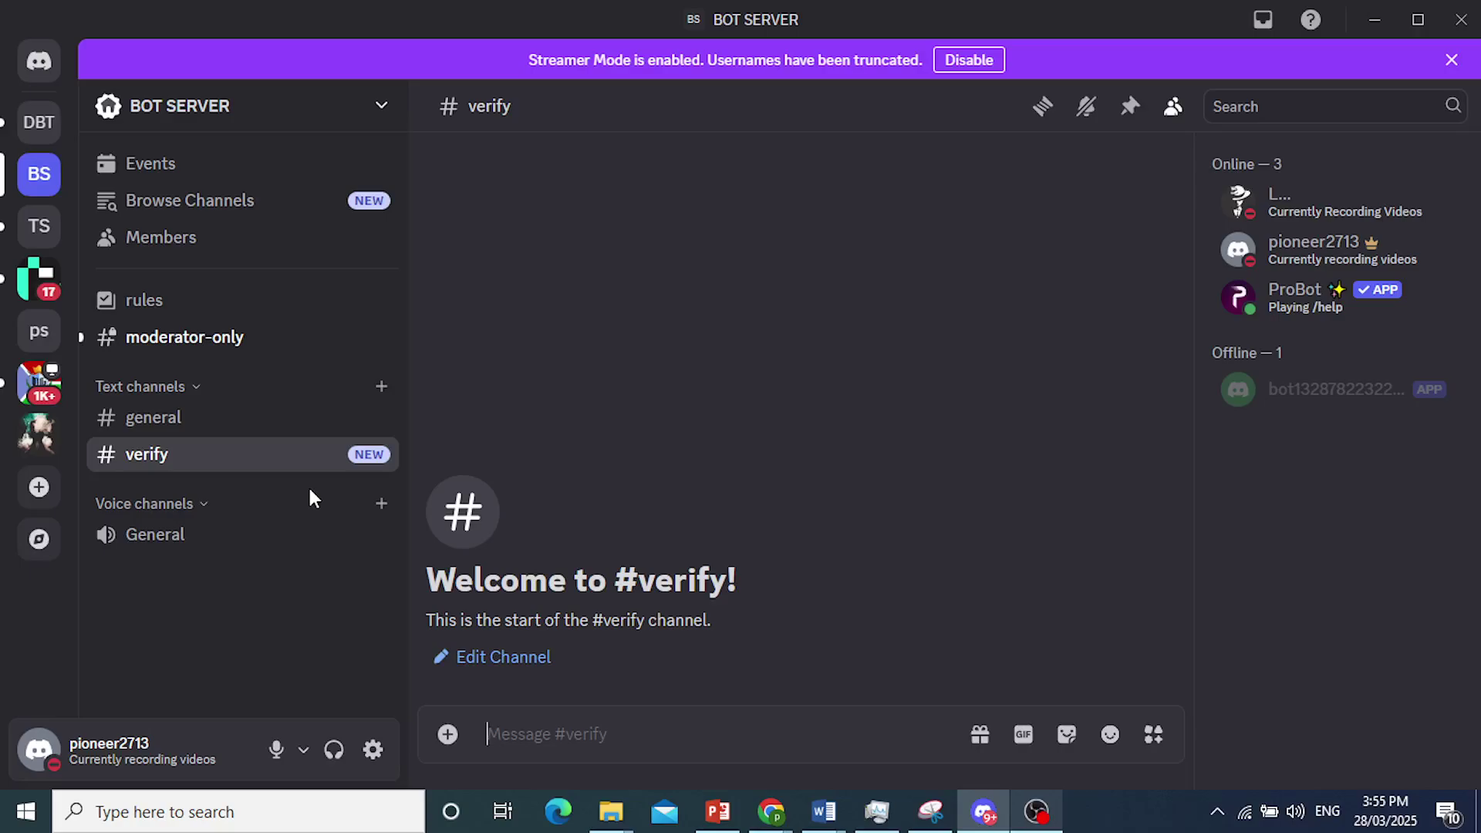
click(381, 457)
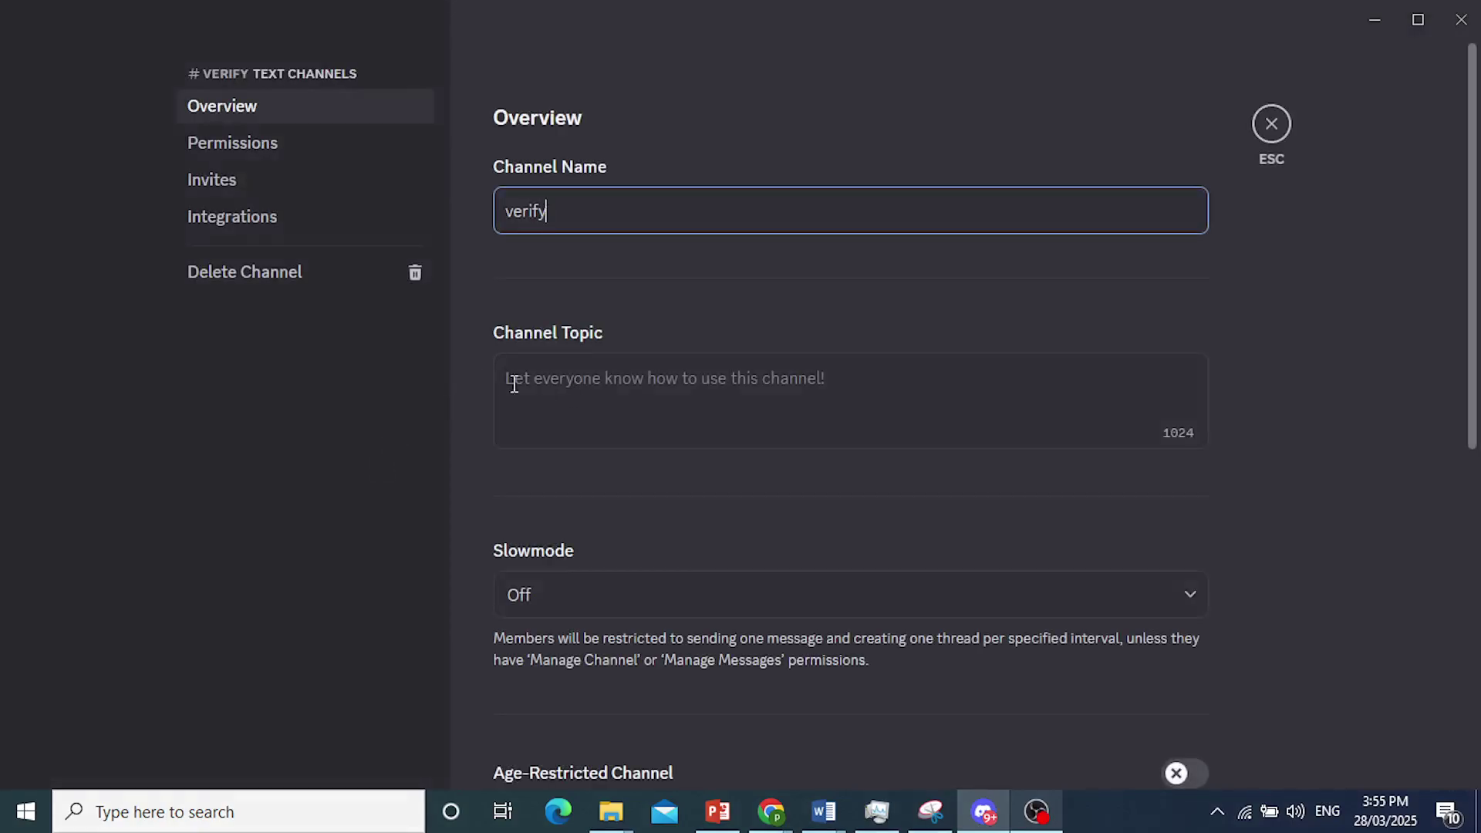
click(273, 154)
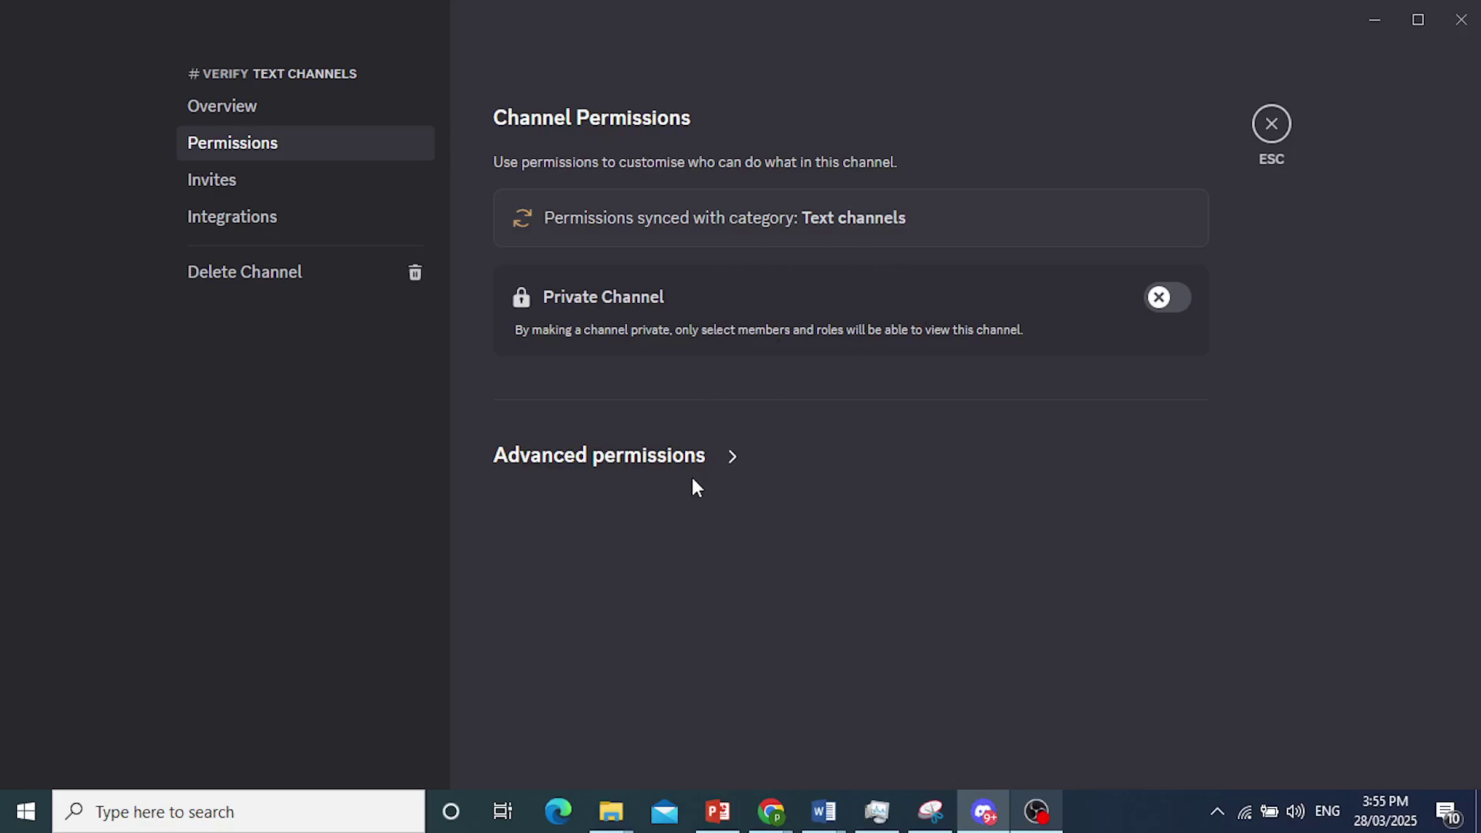
click(700, 454)
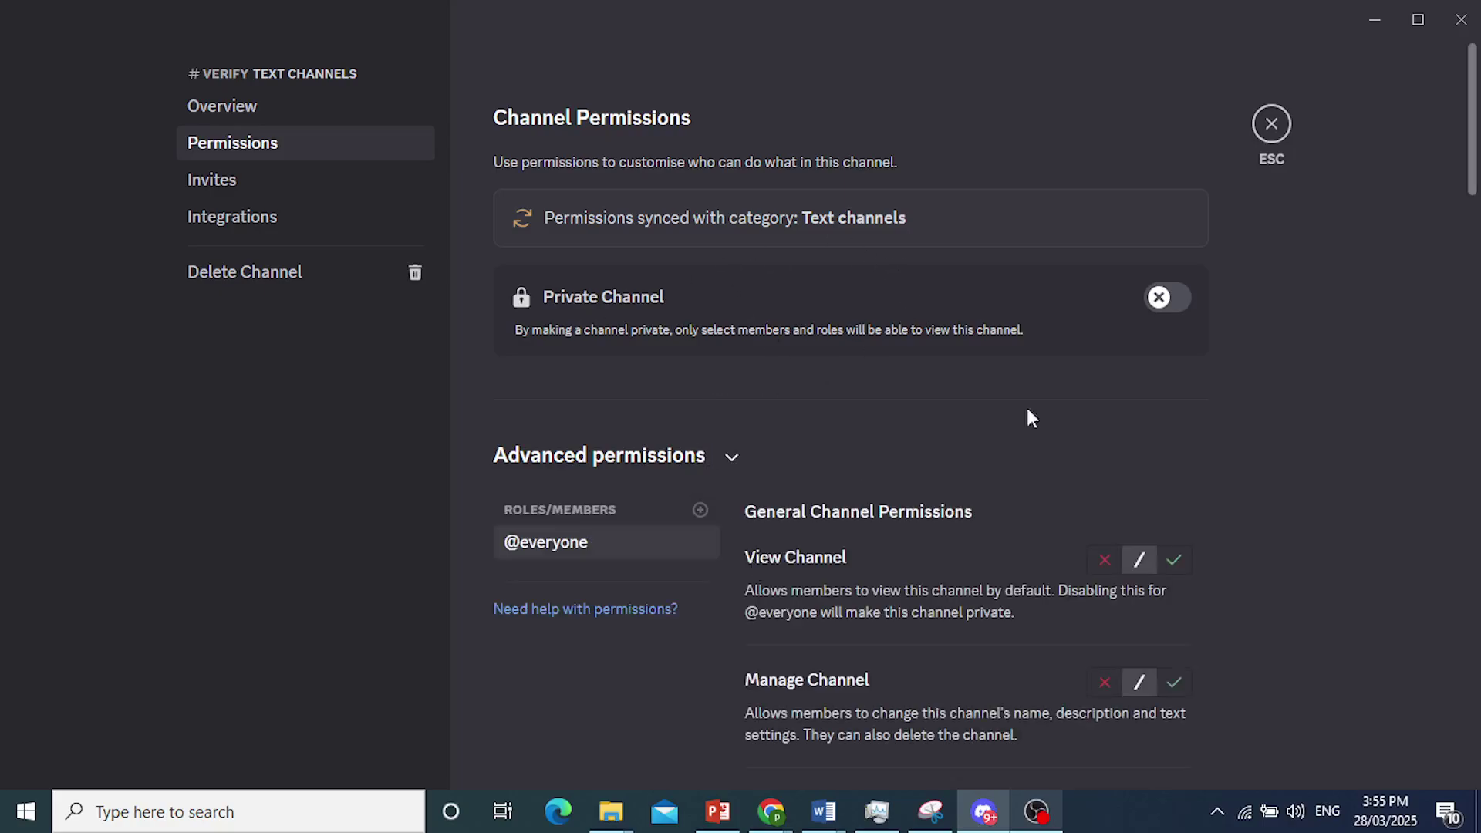
scroll(849, 444, down, 5)
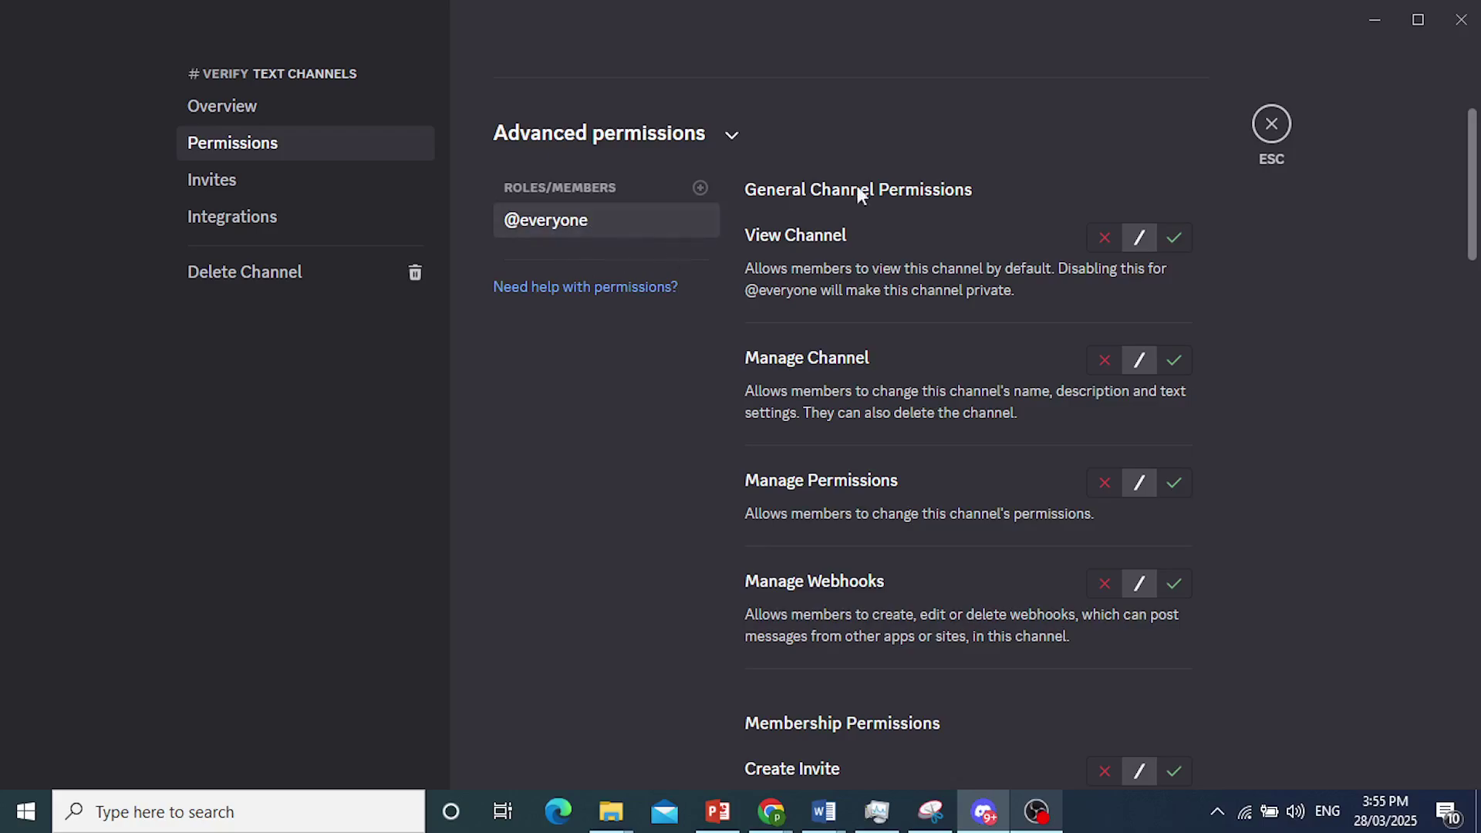
click(1103, 240)
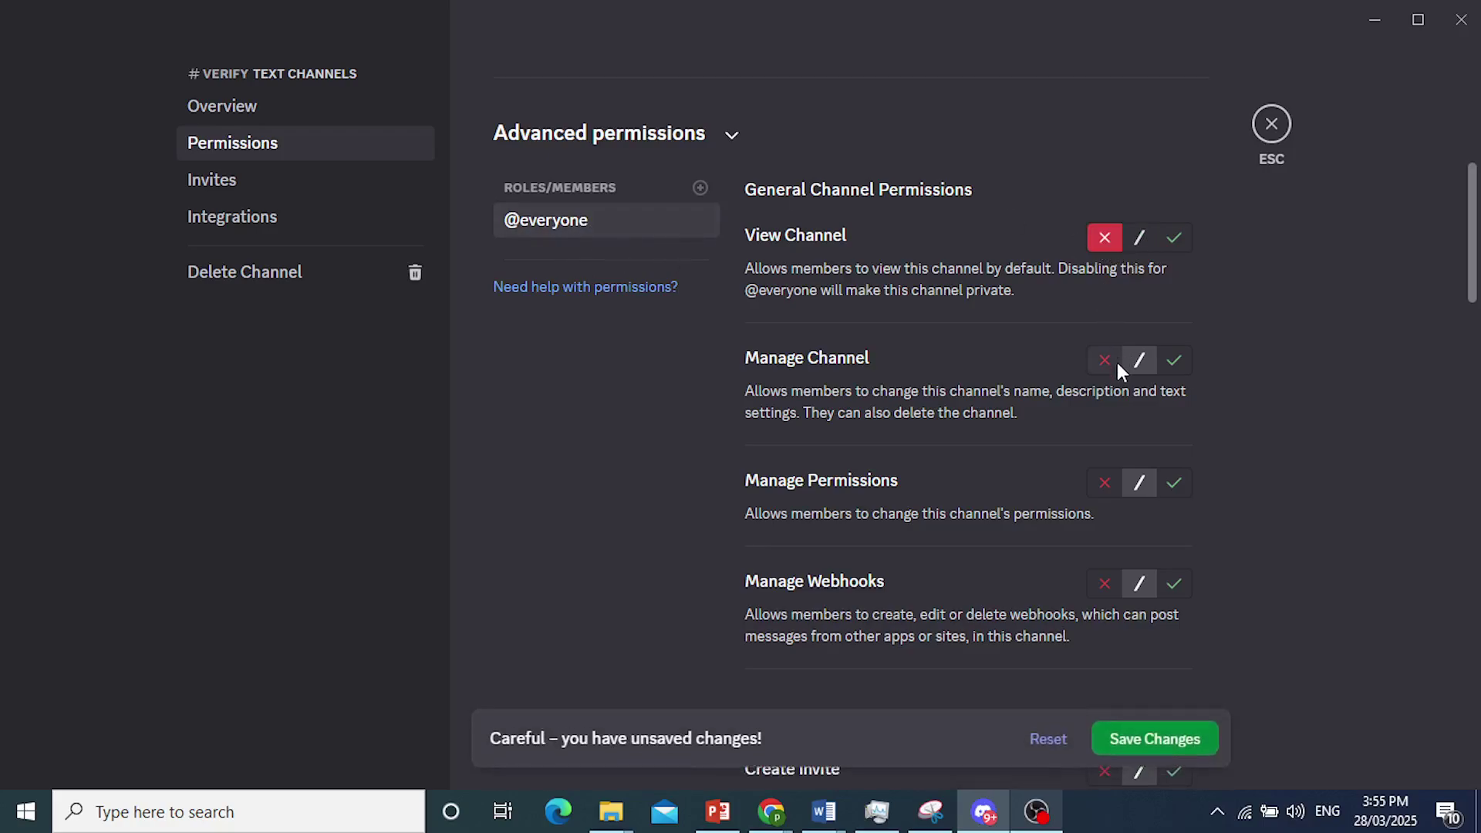
click(1106, 362)
click(1111, 474)
scroll(1111, 386, down, 5)
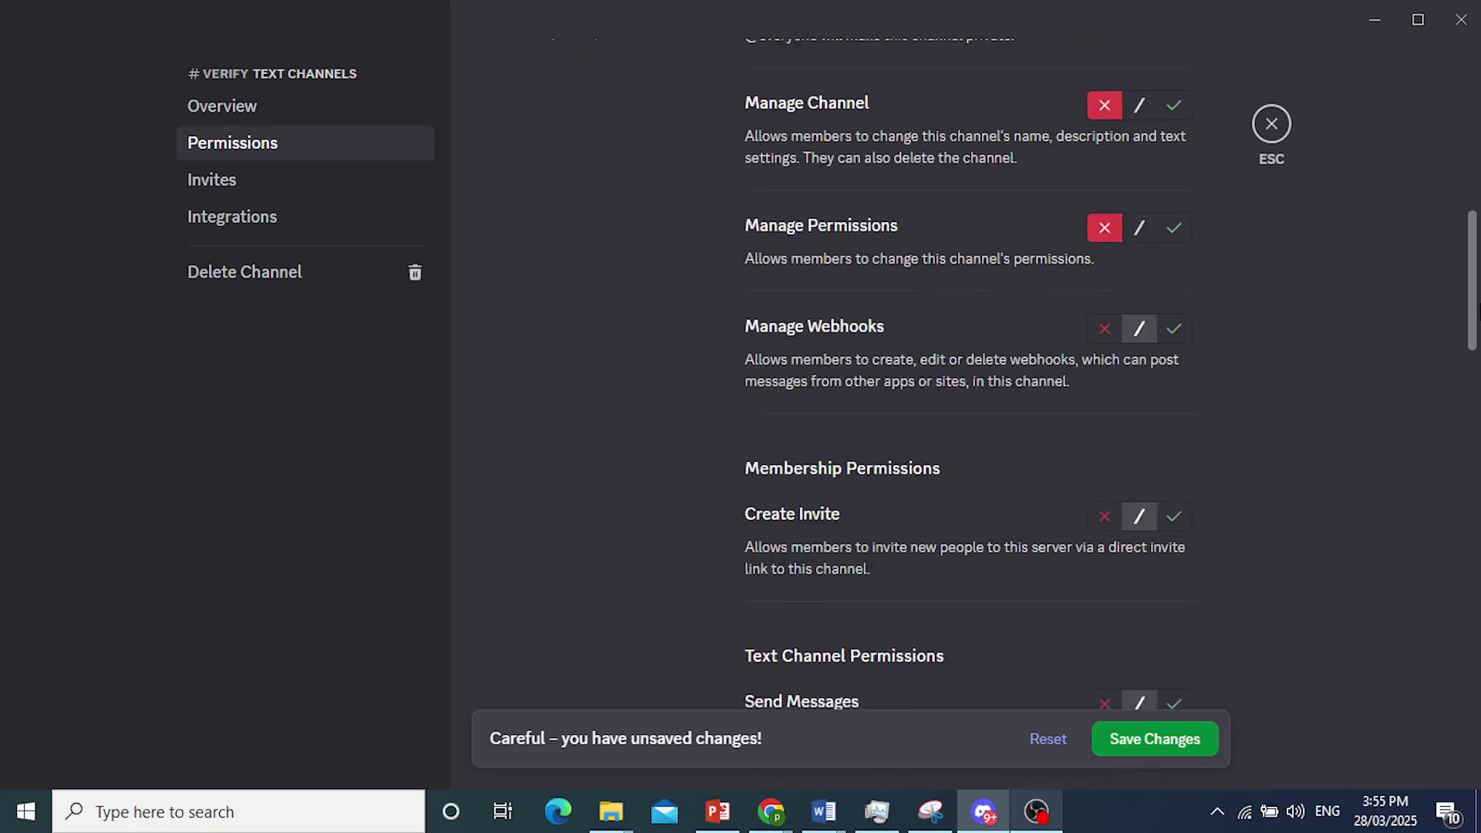
click(1105, 291)
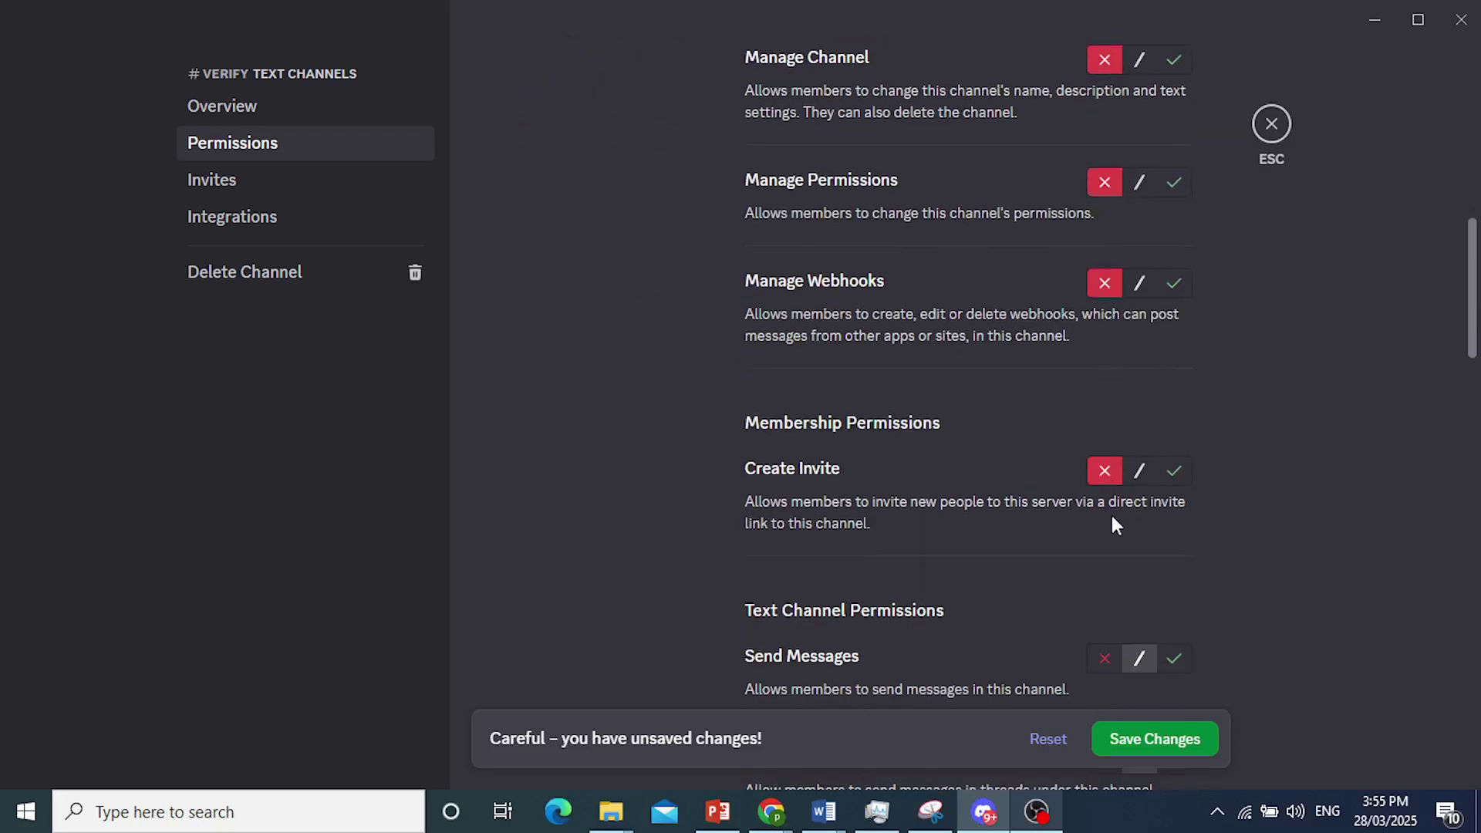
click(1104, 659)
scroll(1108, 617, down, 3)
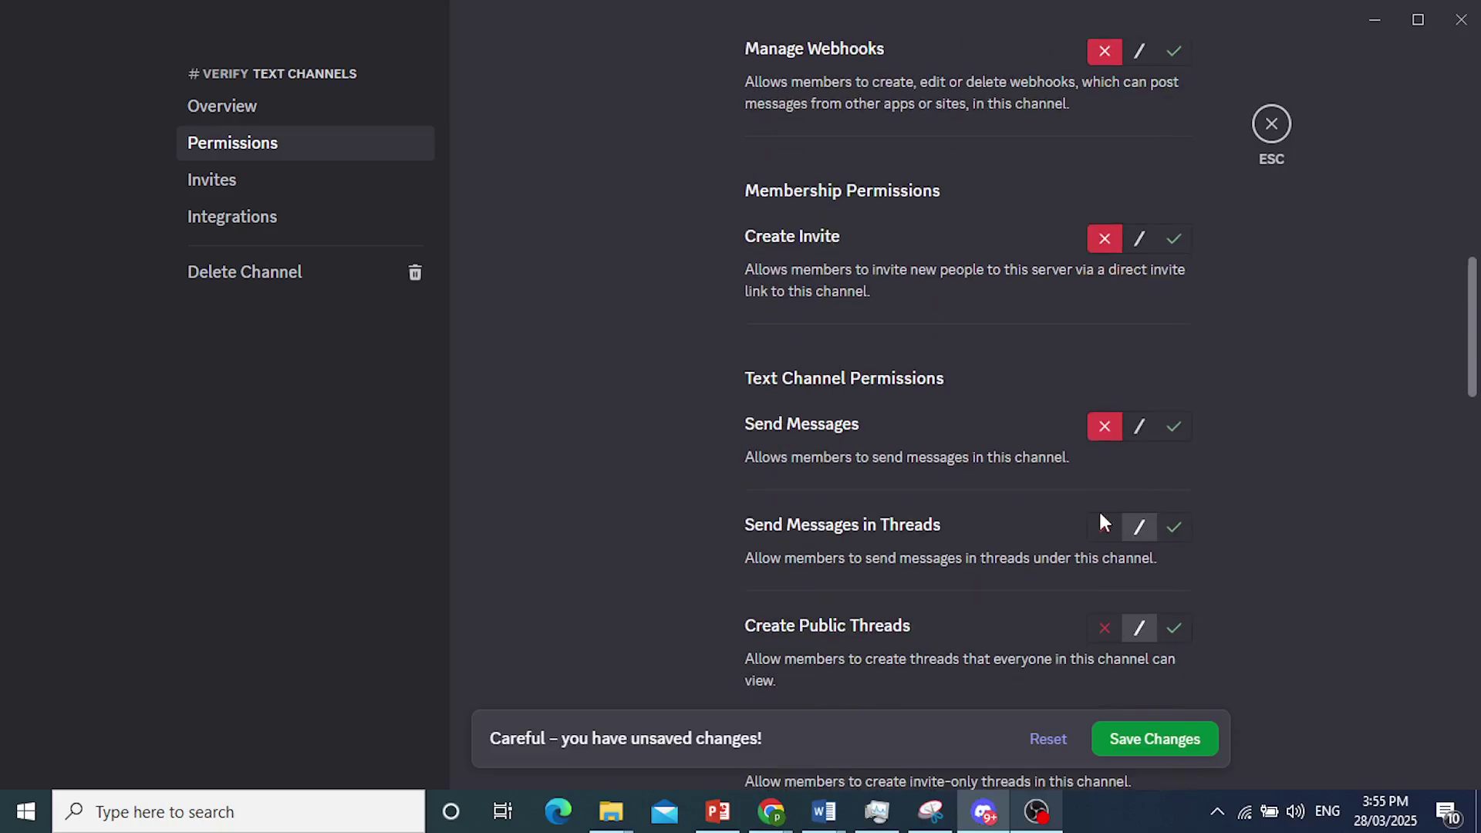
click(1106, 529)
click(1106, 628)
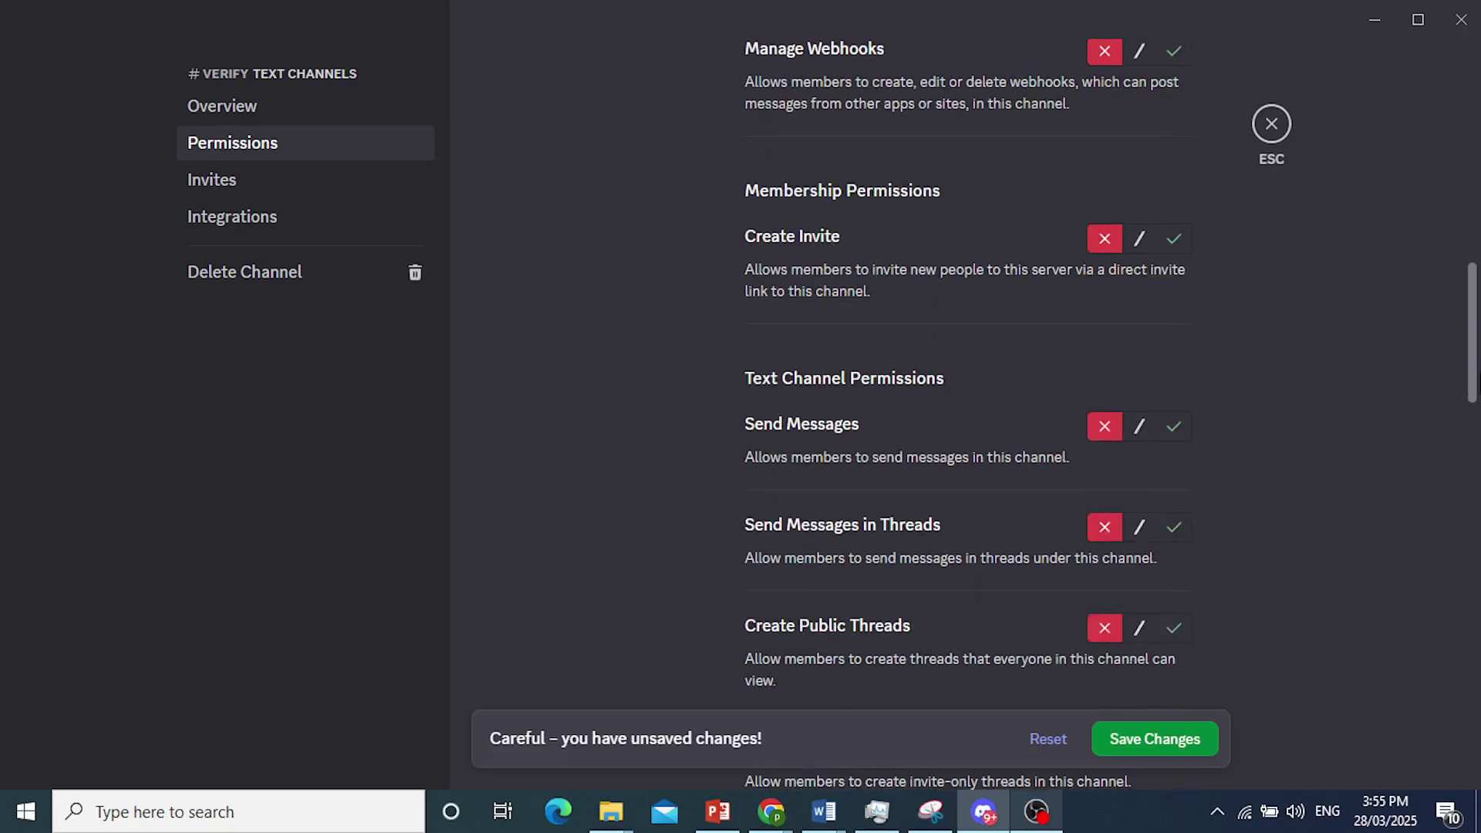
scroll(1119, 540, down, 5)
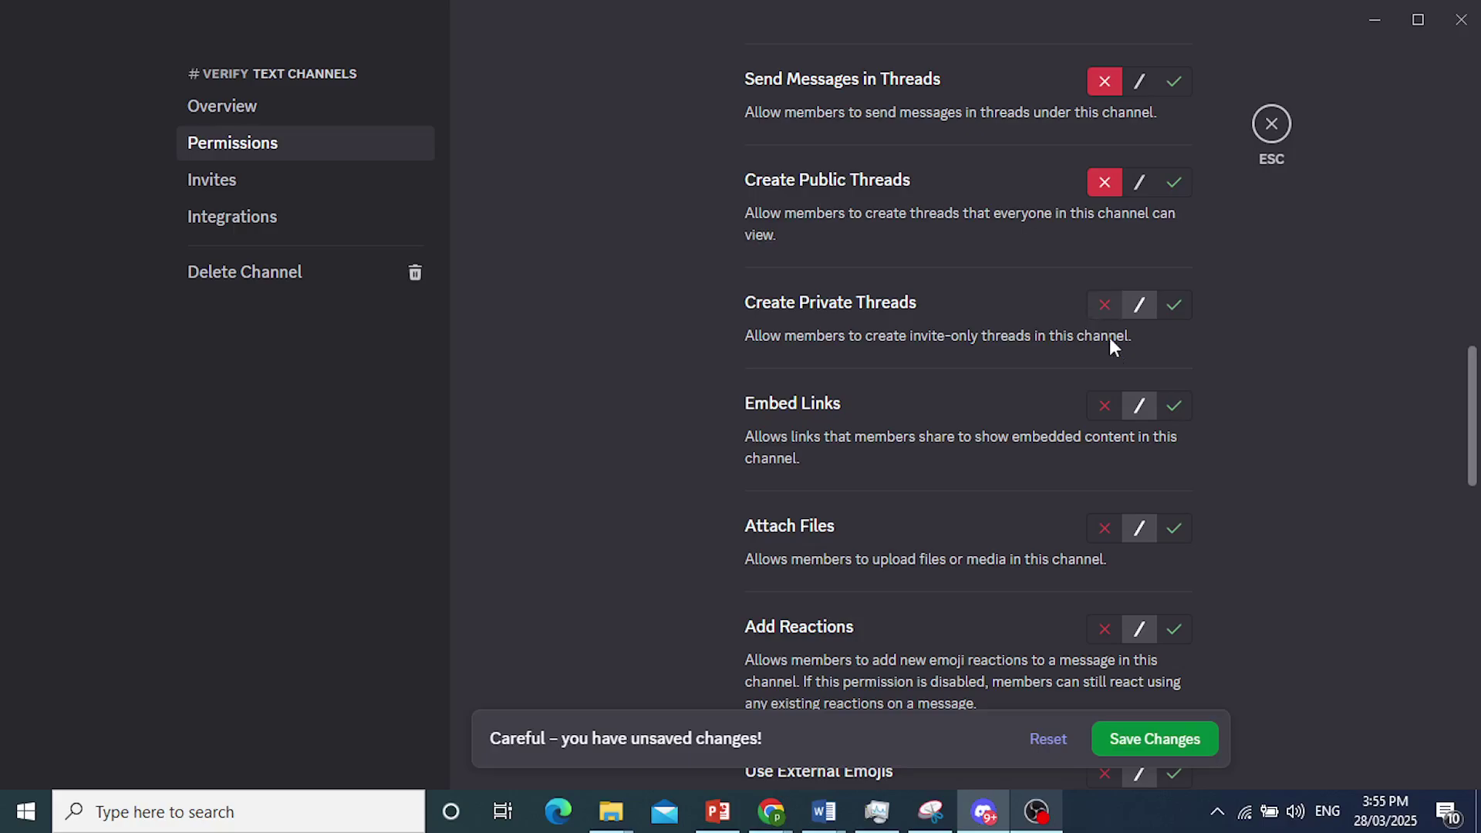
click(1105, 305)
click(1105, 406)
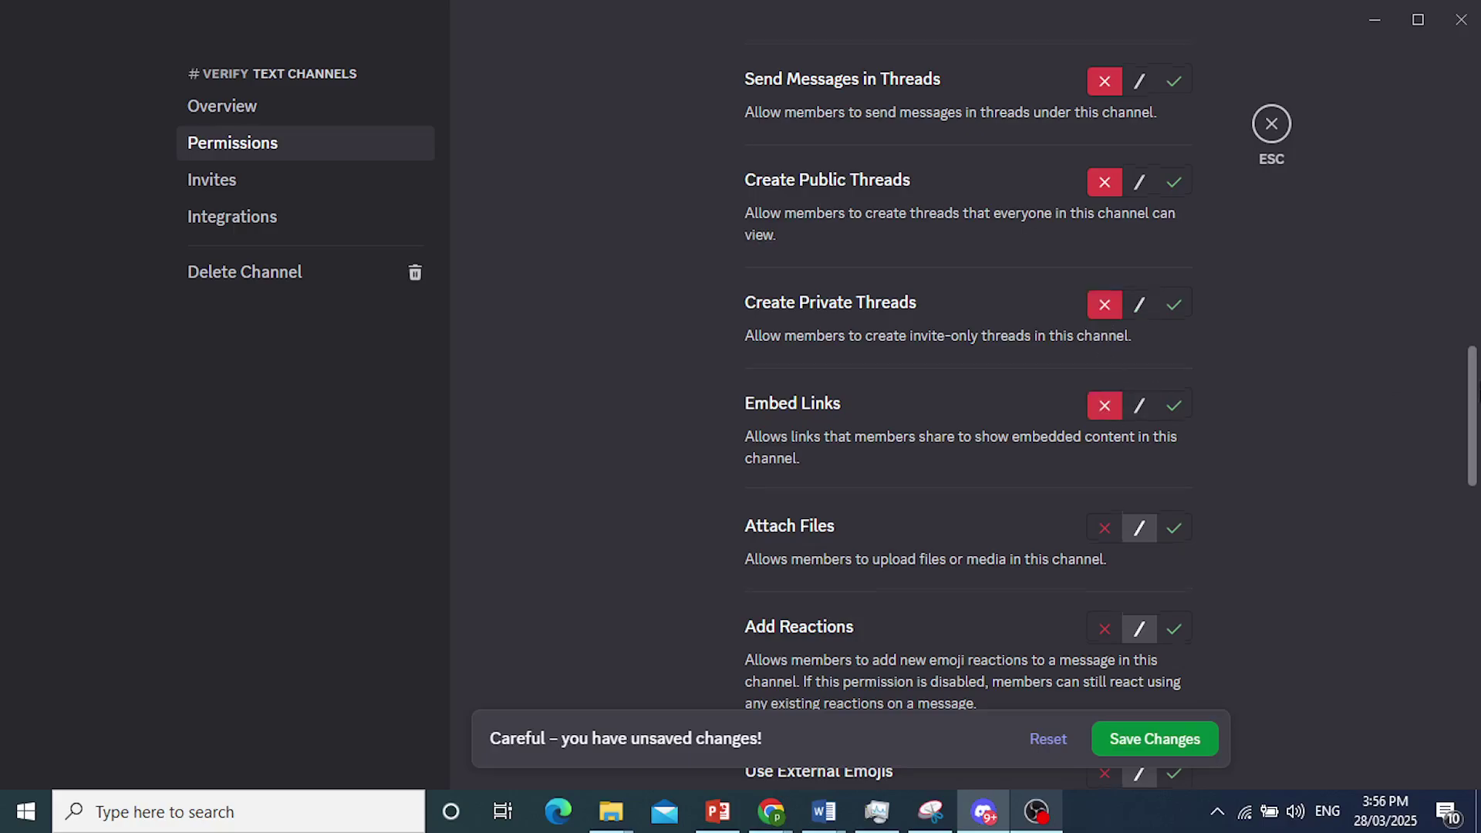
scroll(1077, 301, down, 3)
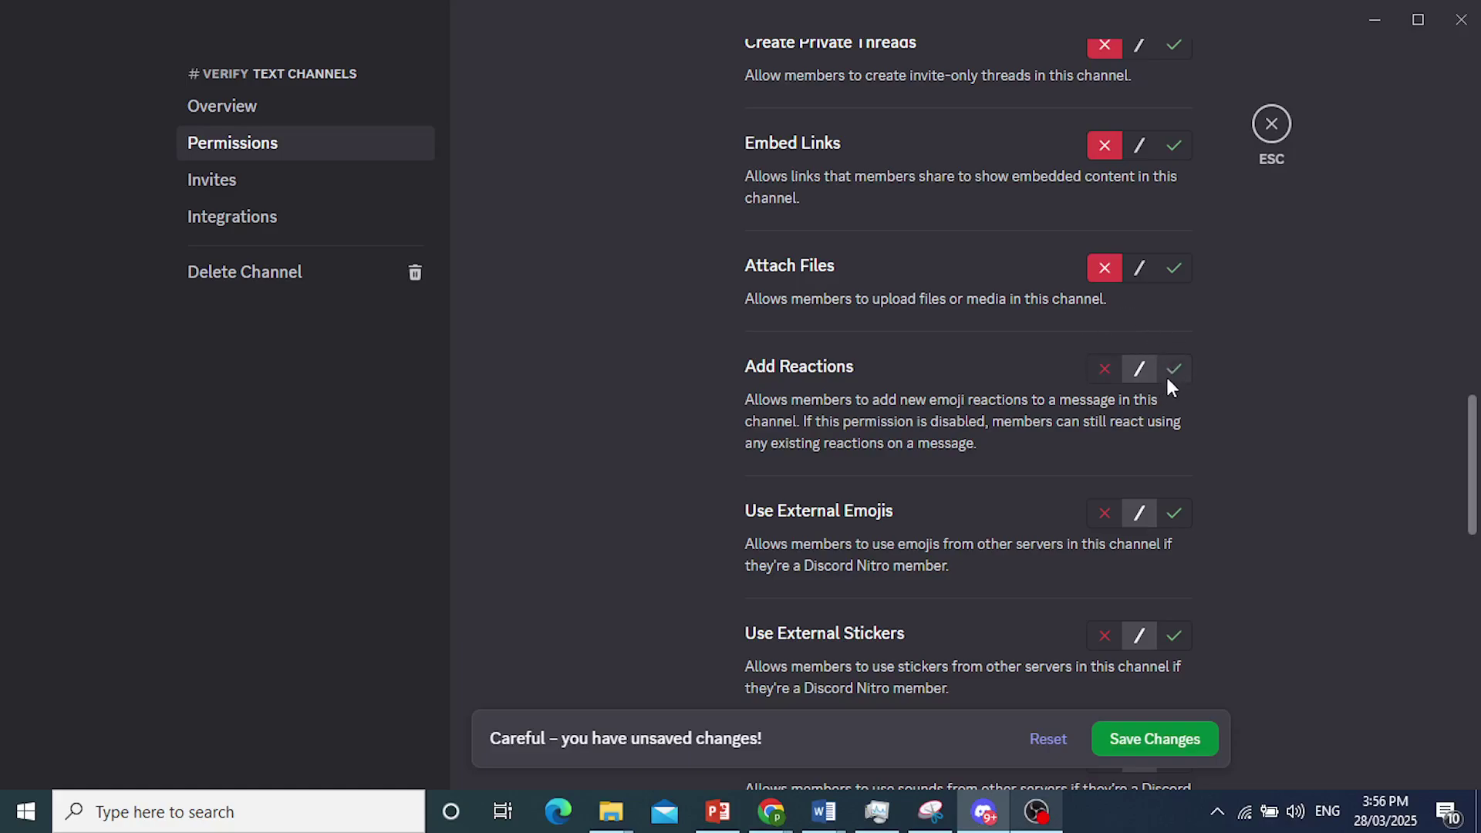
click(1104, 514)
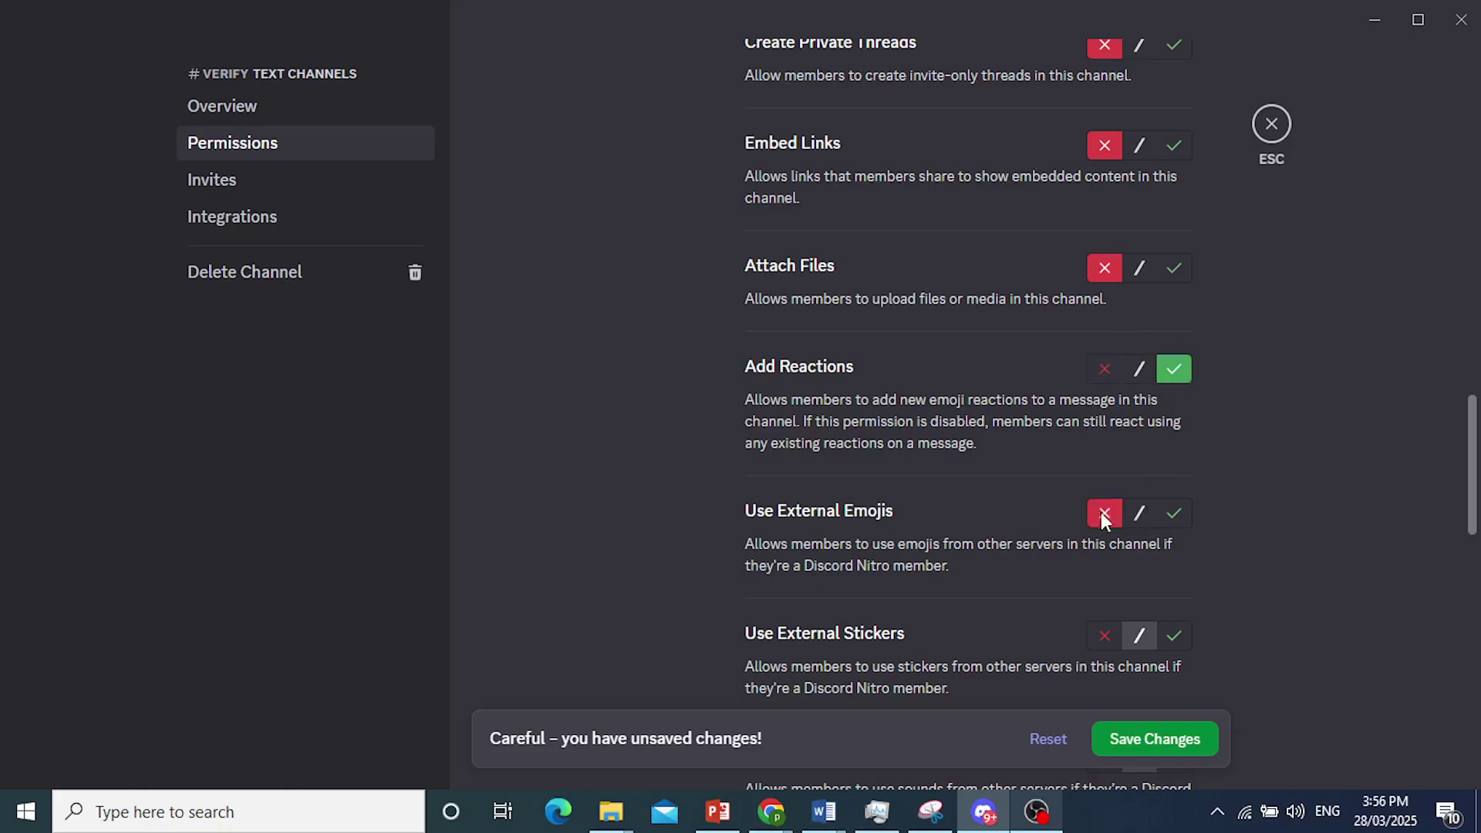
click(1104, 636)
scroll(1104, 636, down, 3)
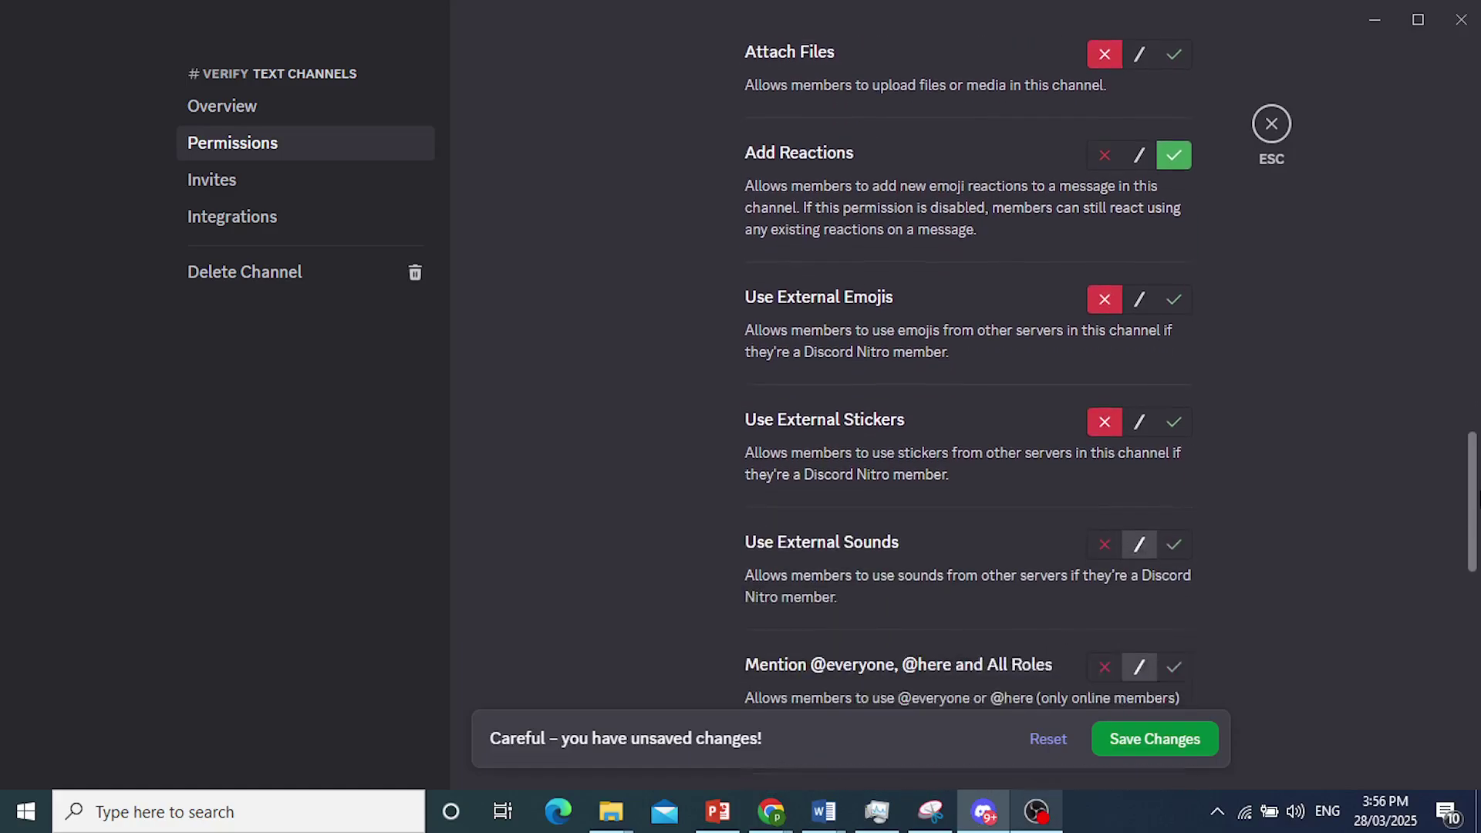
click(1104, 514)
click(1105, 636)
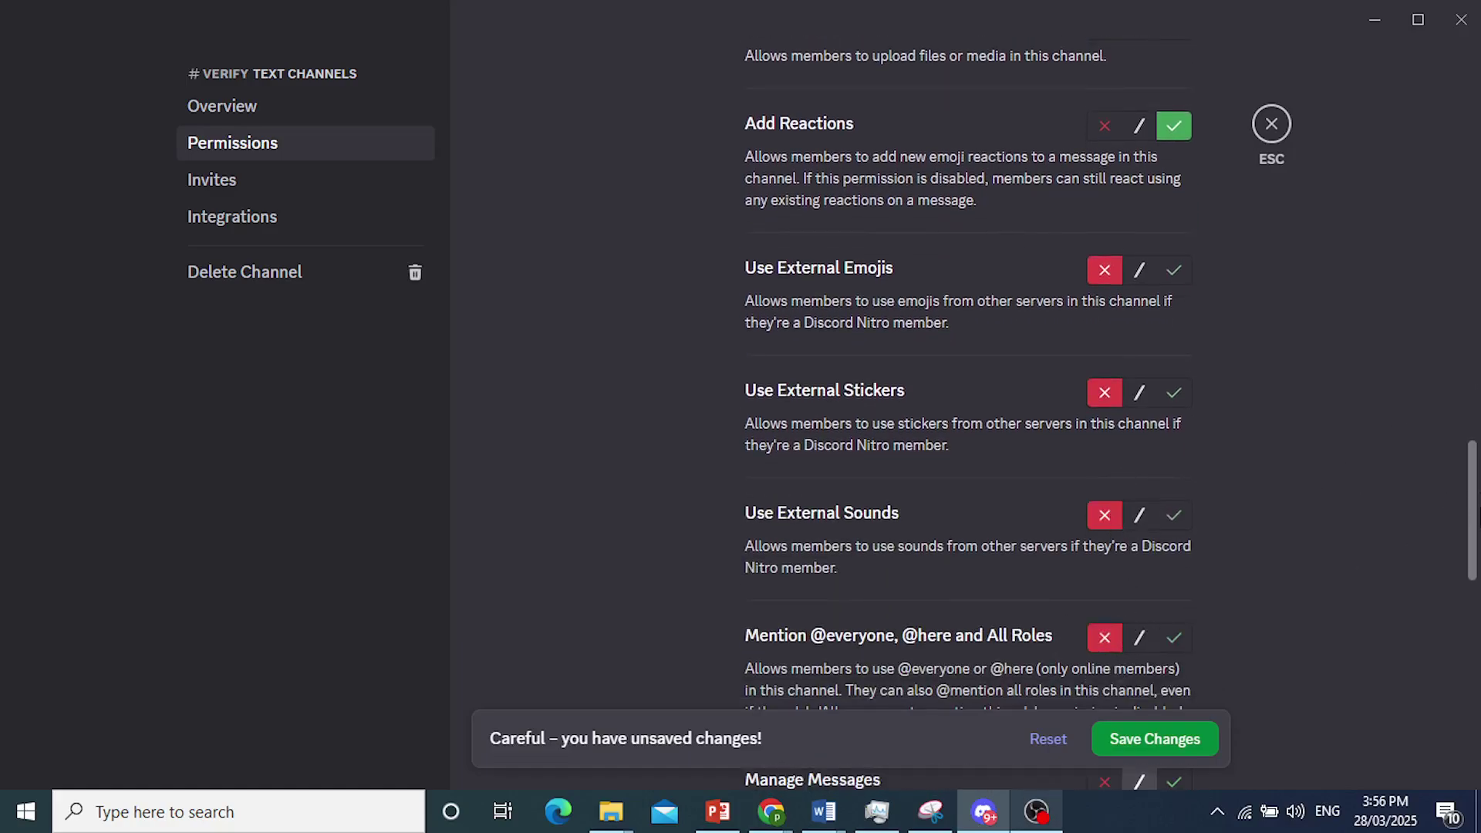
scroll(1106, 636, down, 4)
click(1104, 407)
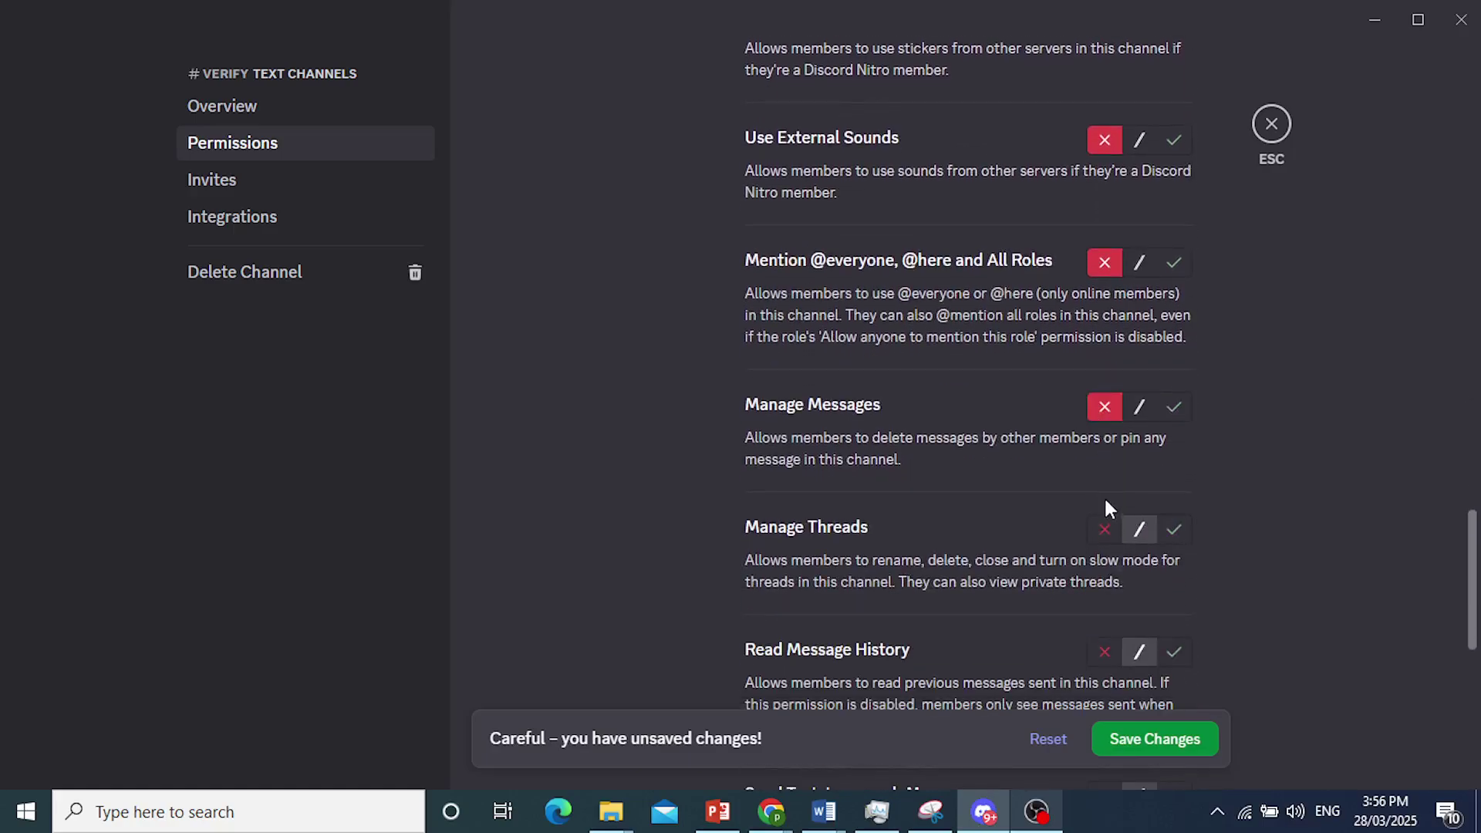
click(1106, 527)
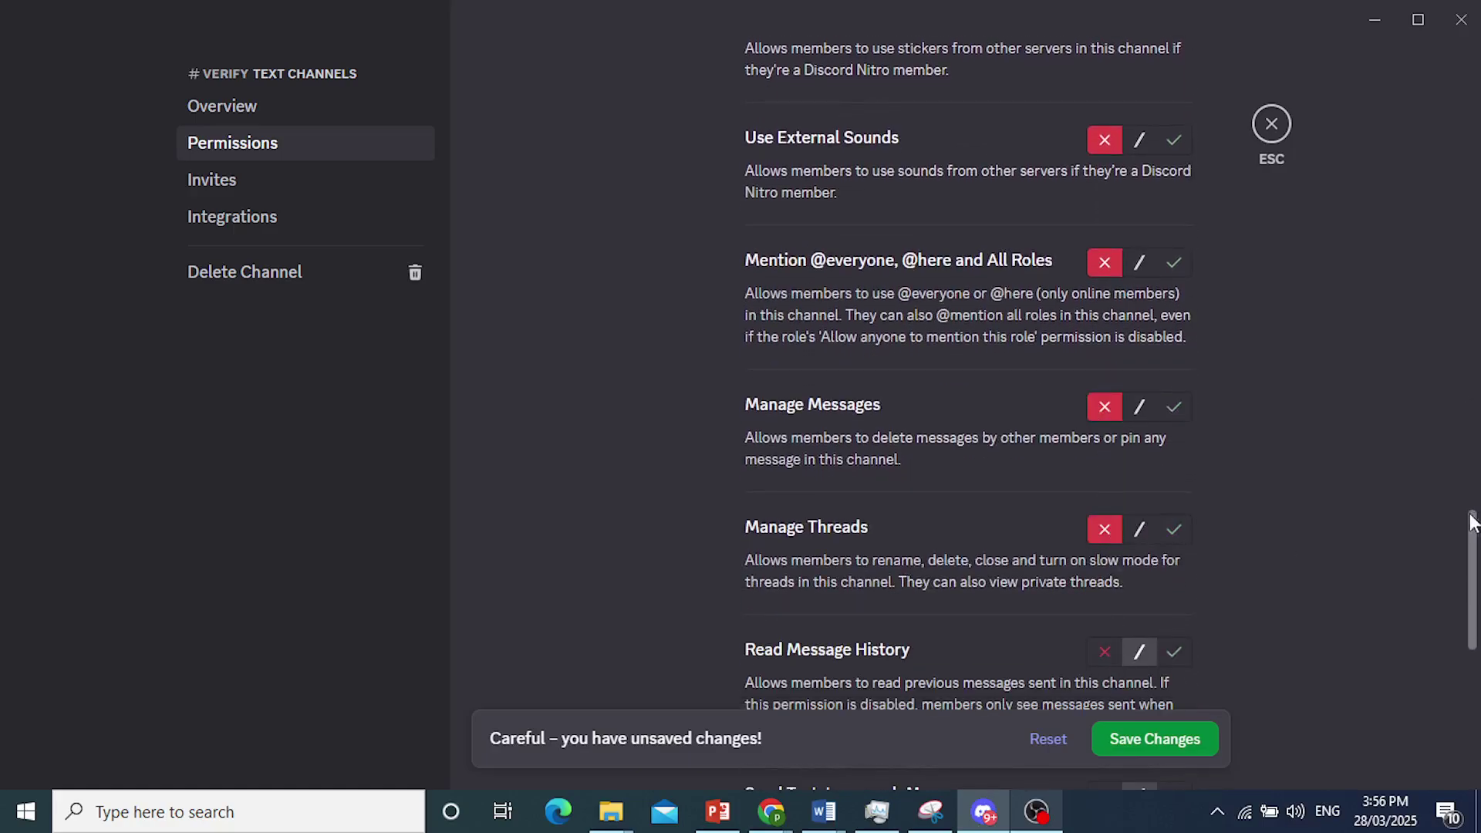
scroll(1104, 655, down, 4)
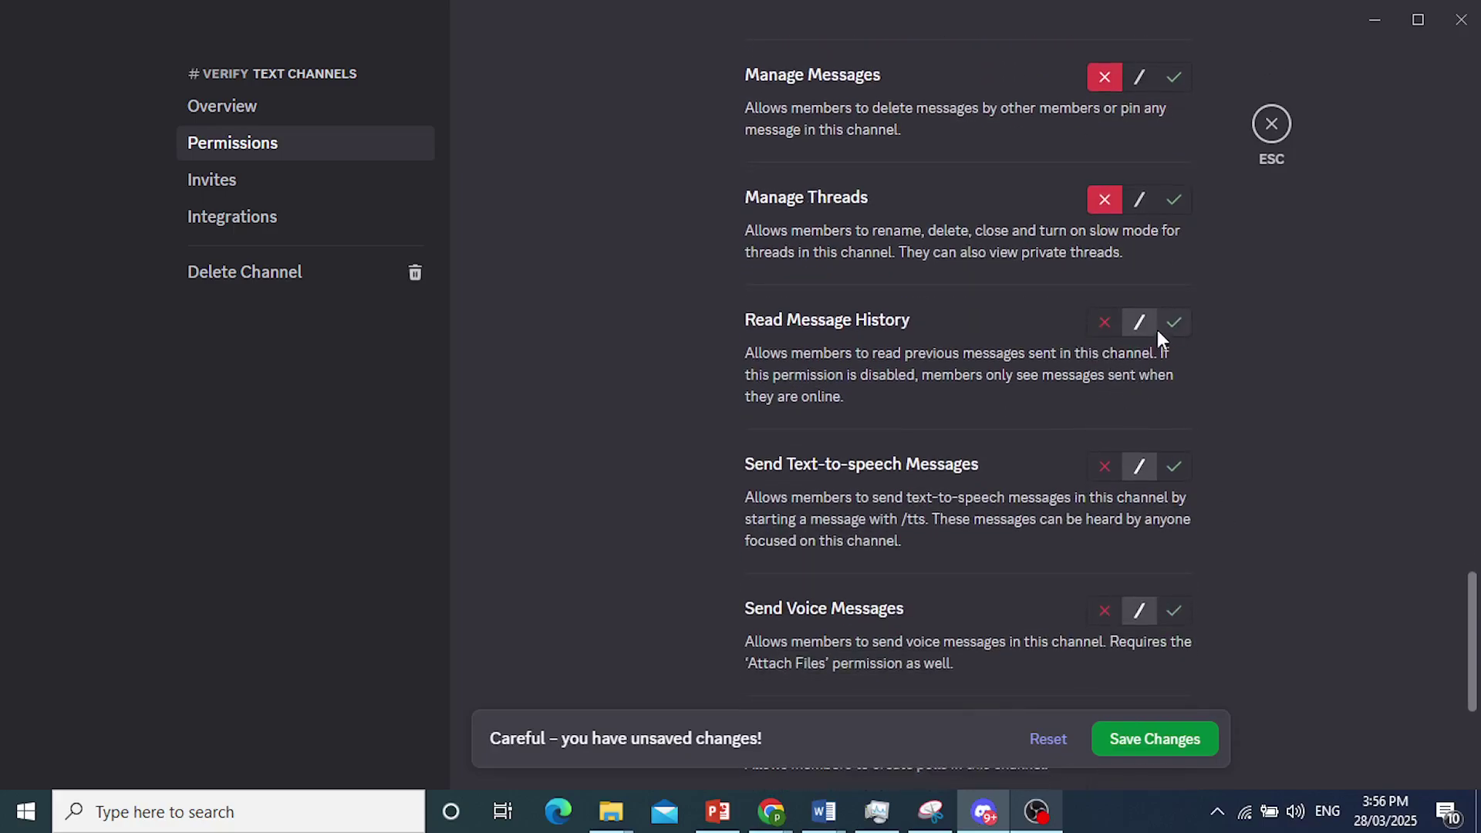
Step: Allow Read Message History; deny voice messages, polls, application commands, Activities and External Apps
click(1173, 324)
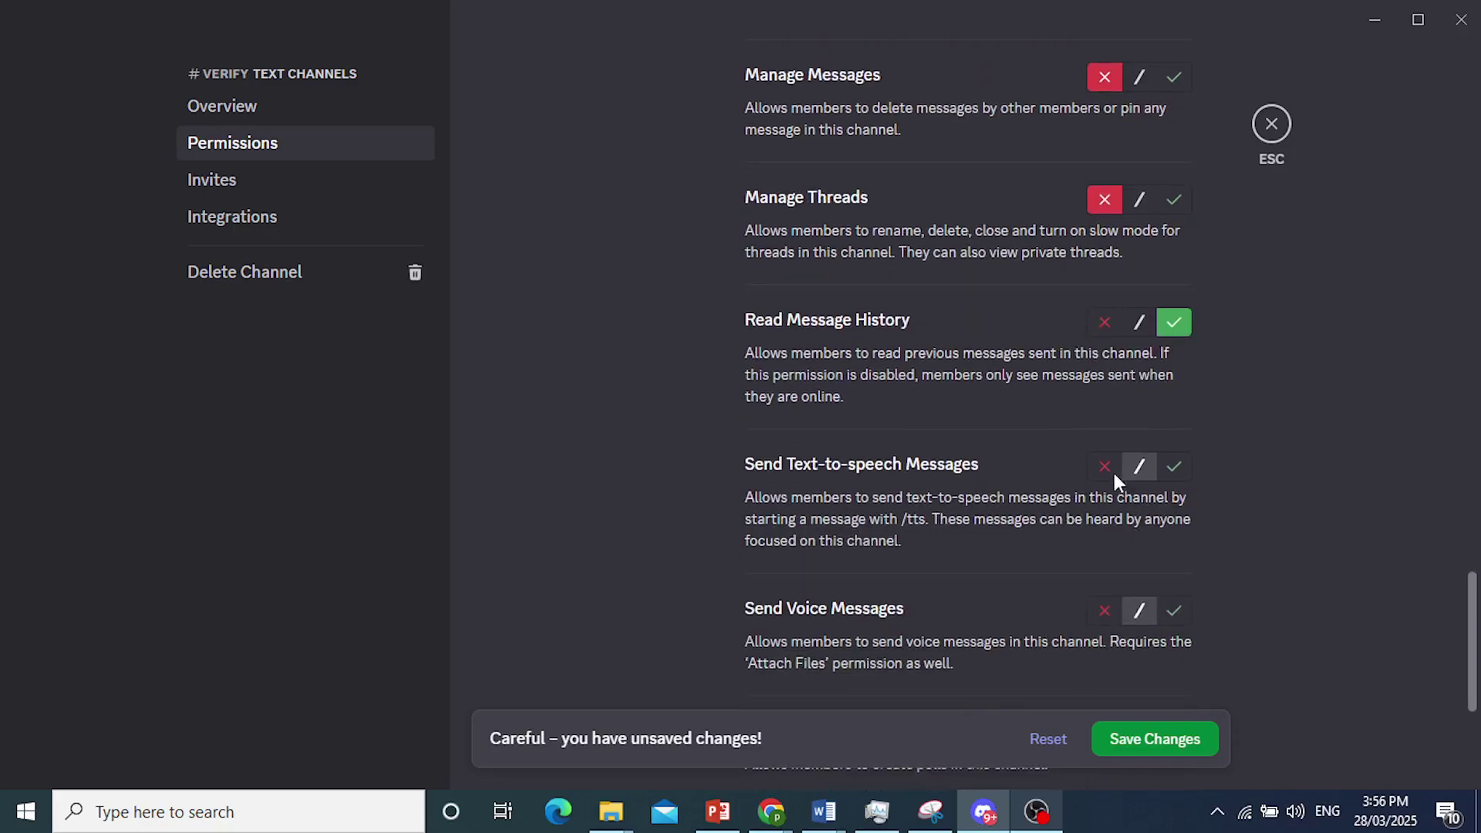
click(1104, 610)
scroll(1112, 608, down, 4)
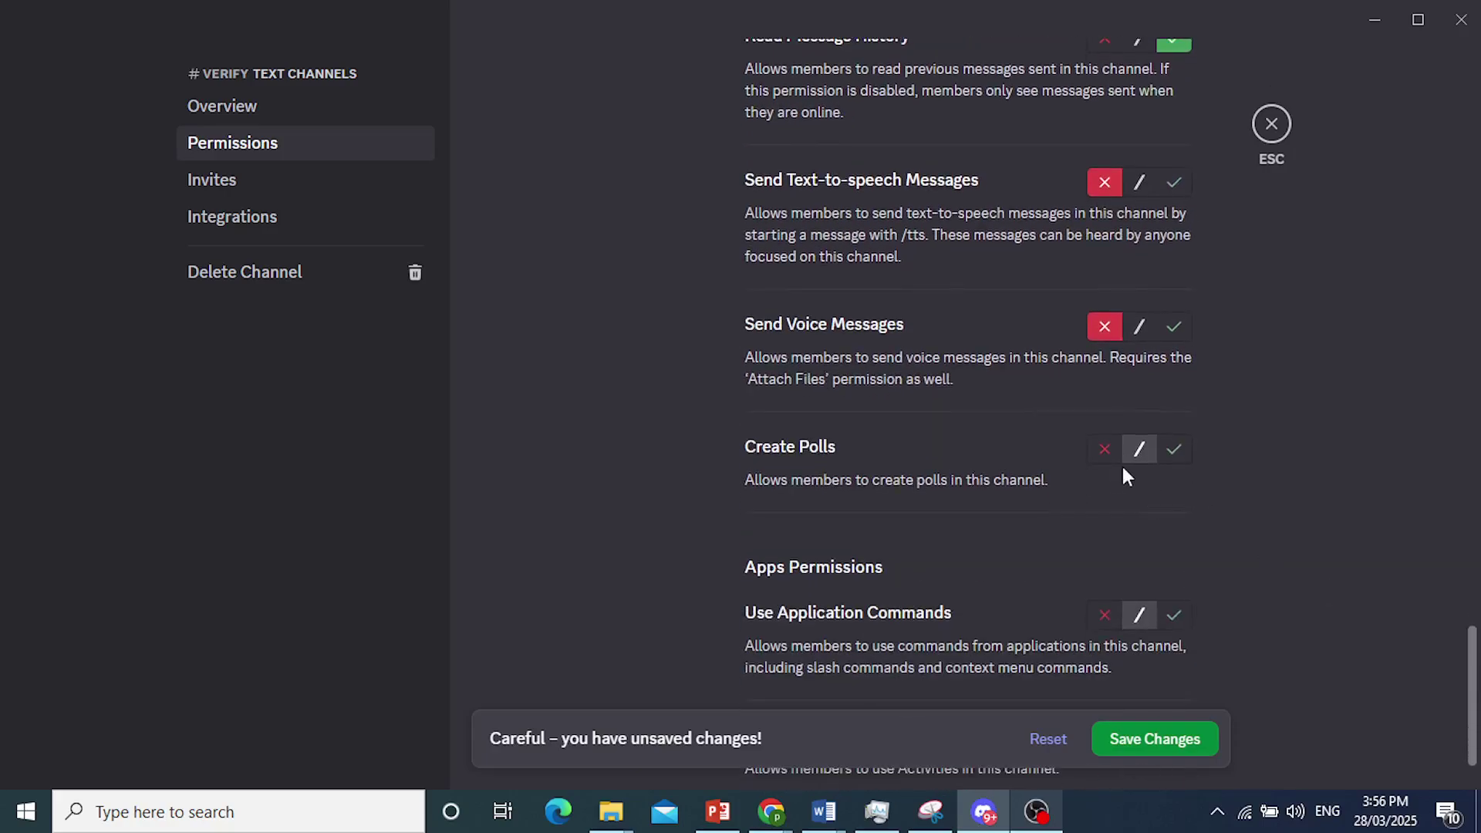
click(1106, 616)
click(1102, 449)
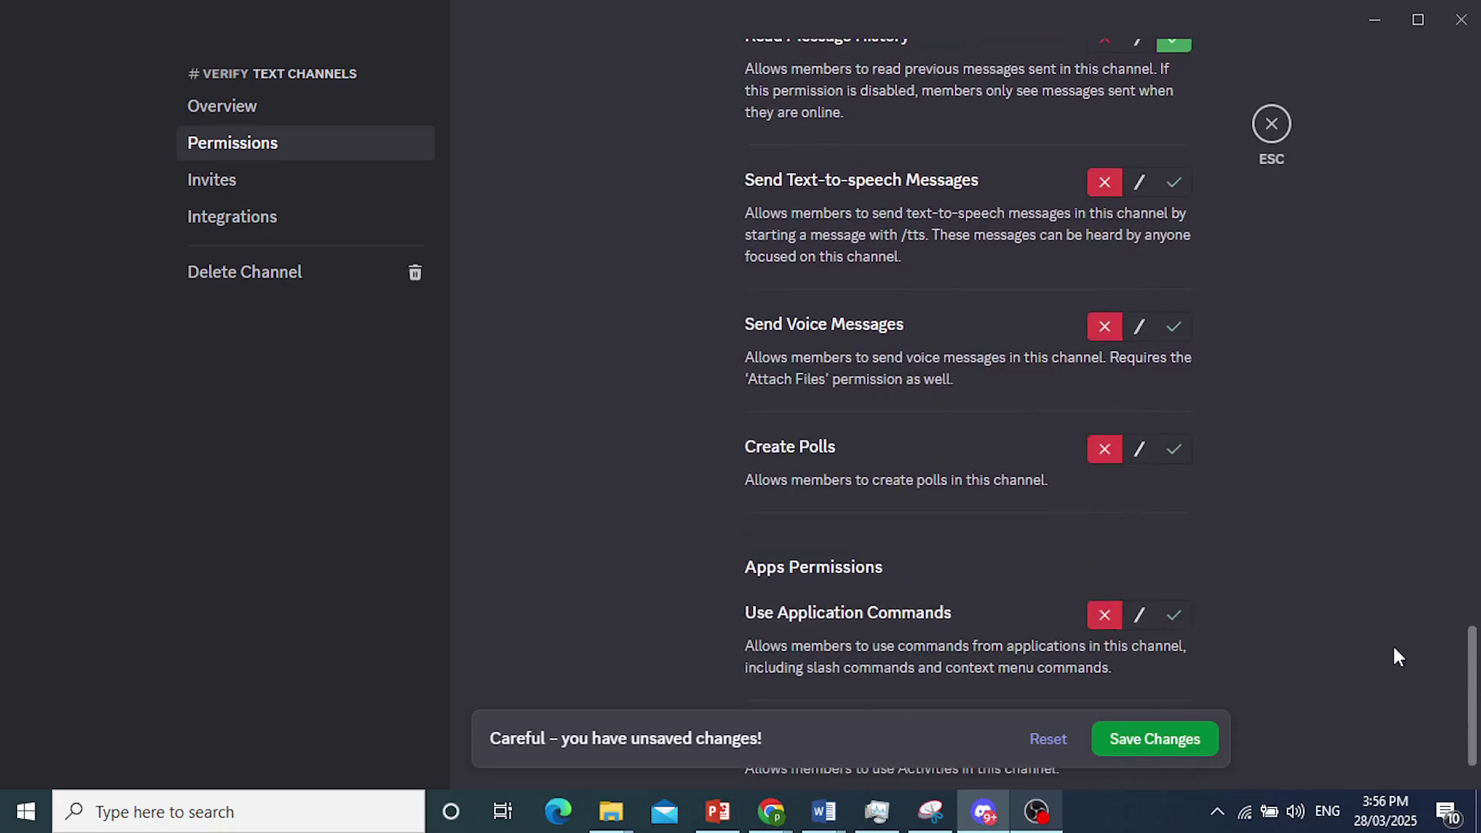
scroll(1392, 648, down, 4)
click(1104, 425)
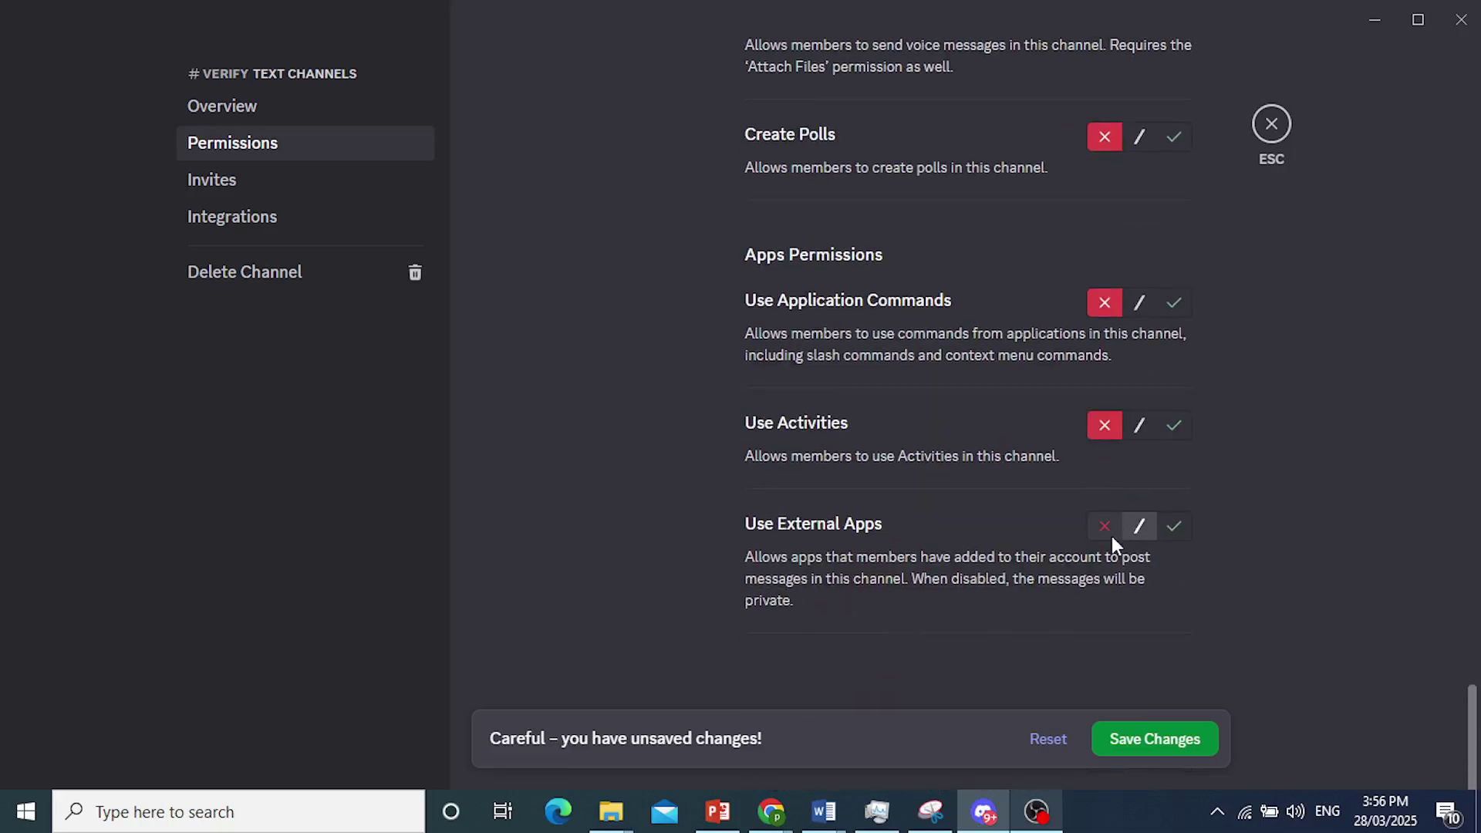
click(1105, 526)
scroll(964, 386, up, 15)
scroll(1429, 230, up, 10)
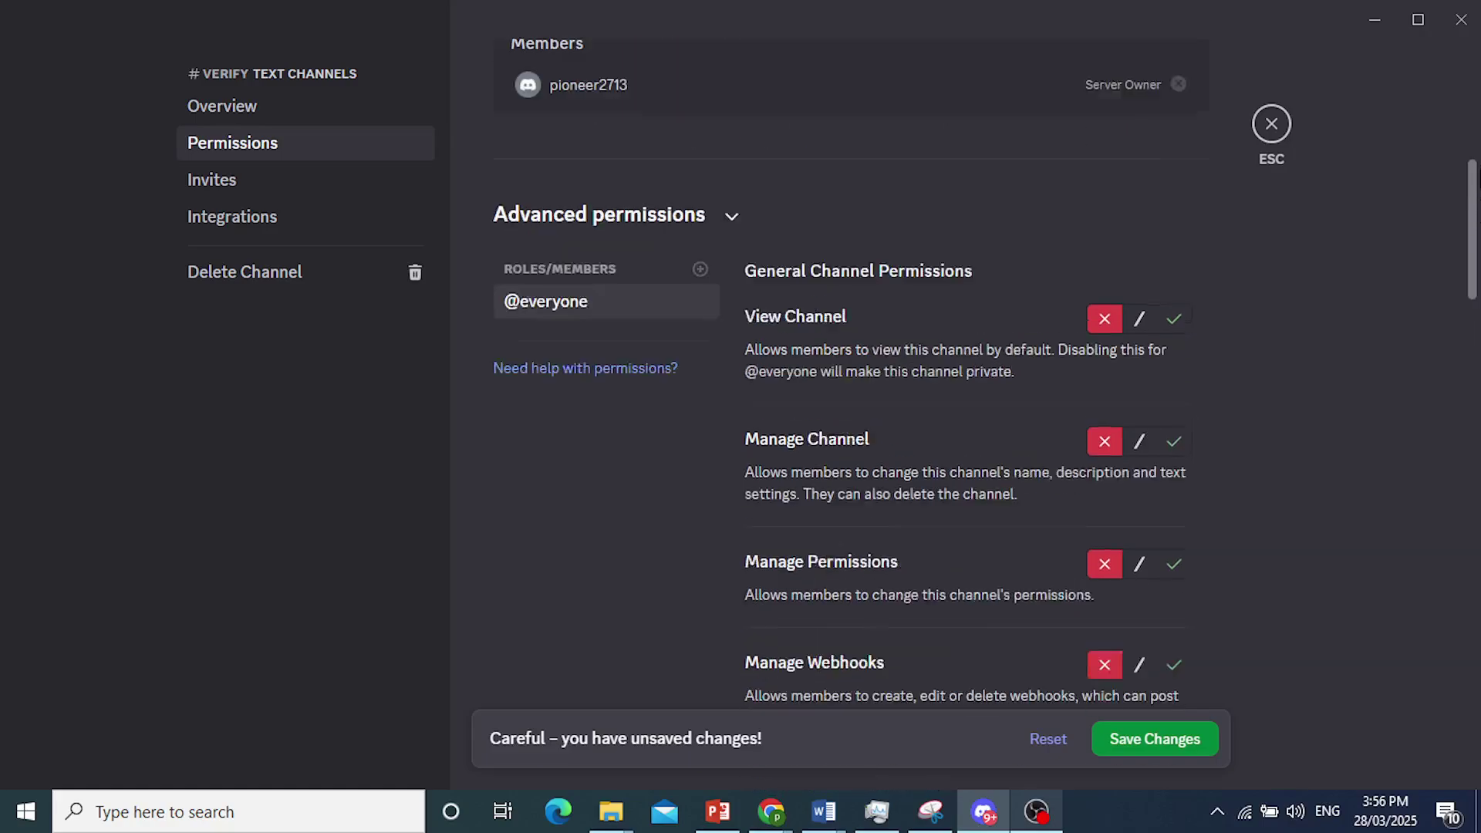
click(1171, 355)
scroll(1186, 367, down, 4)
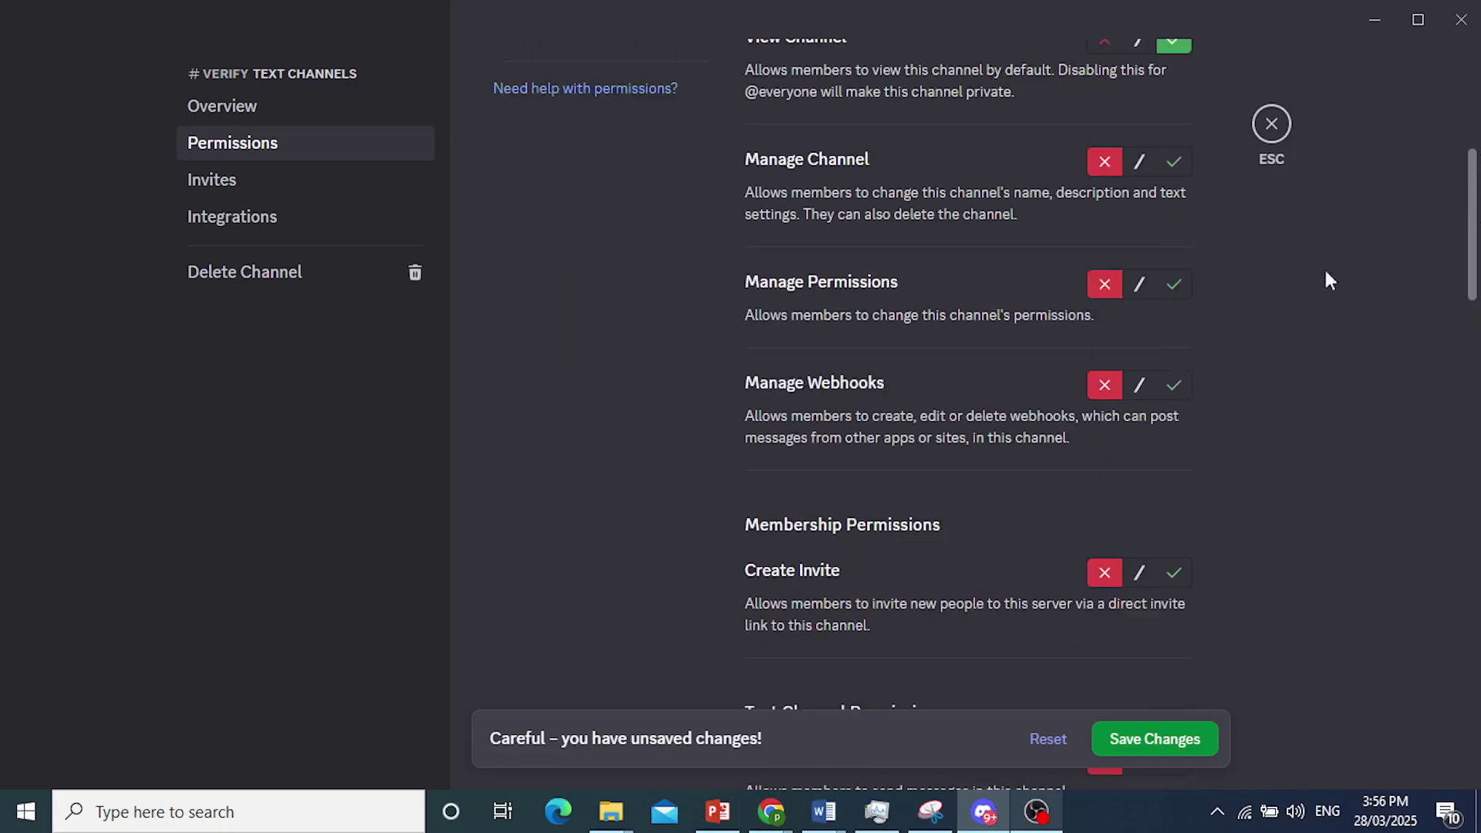
scroll(923, 303, down, 8)
scroll(924, 302, up, 11)
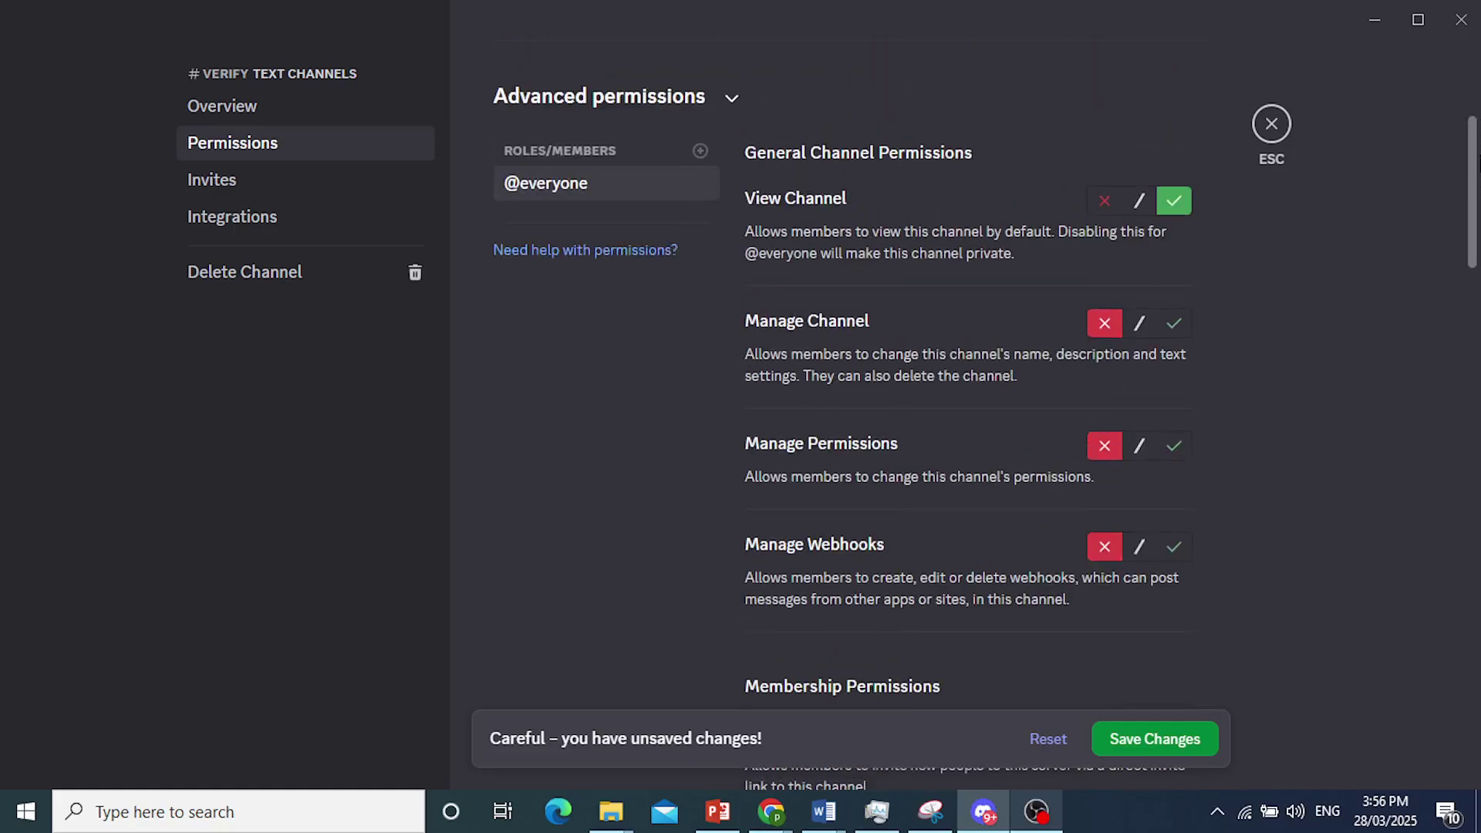
scroll(1388, 452, down, 14)
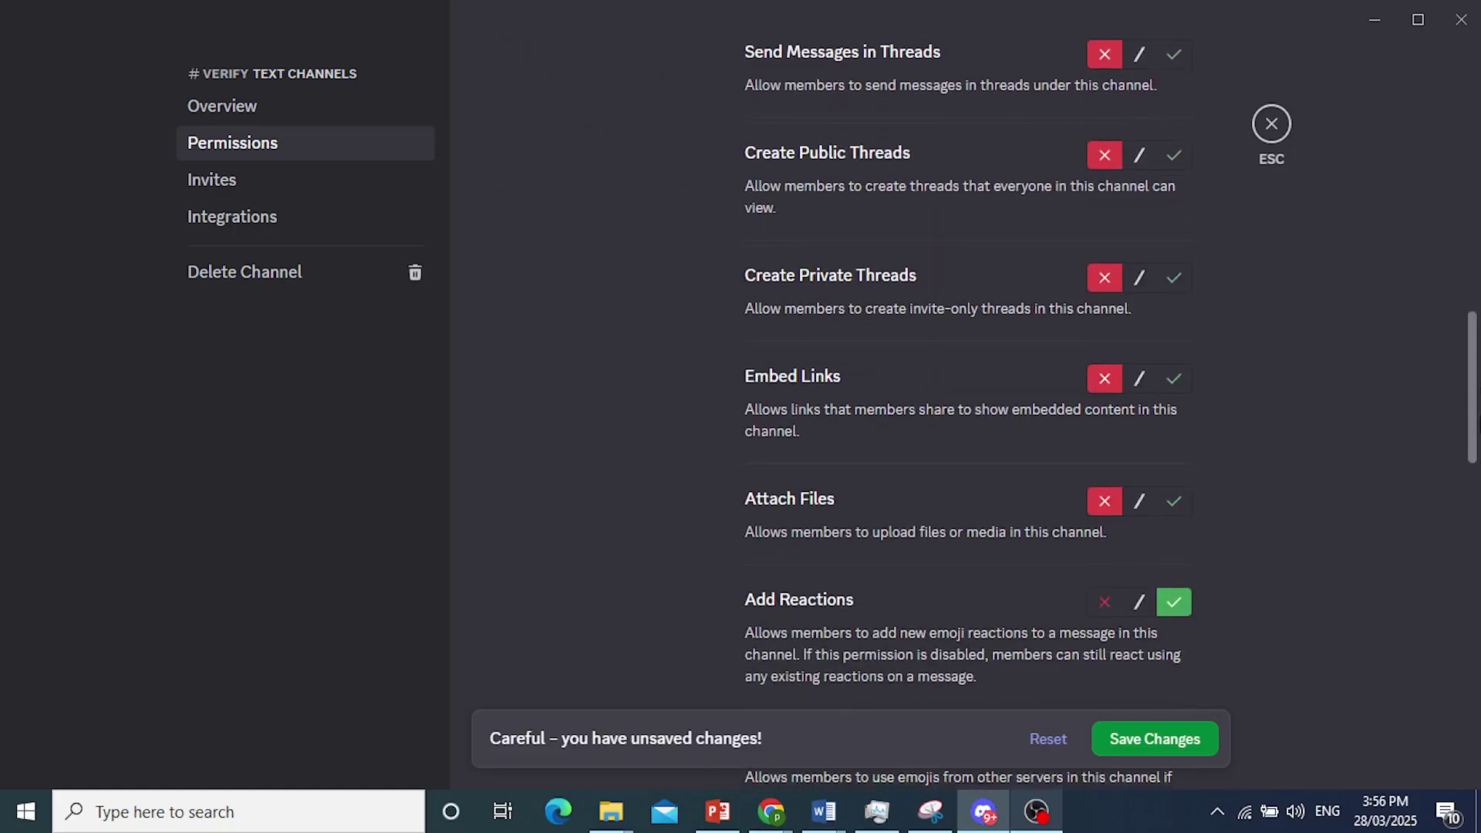
scroll(880, 574, down, 12)
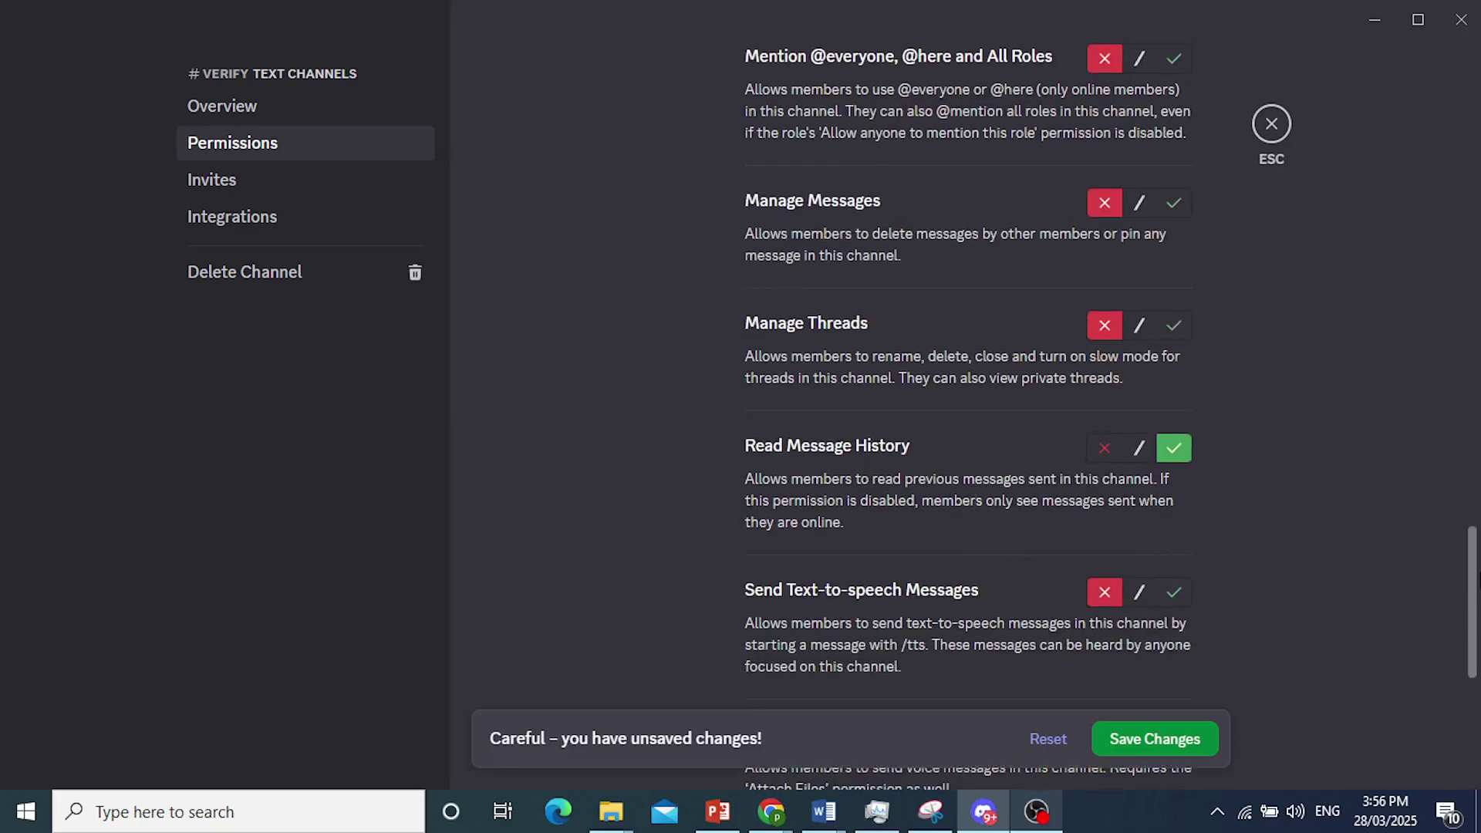
scroll(923, 386, up, 20)
click(1126, 739)
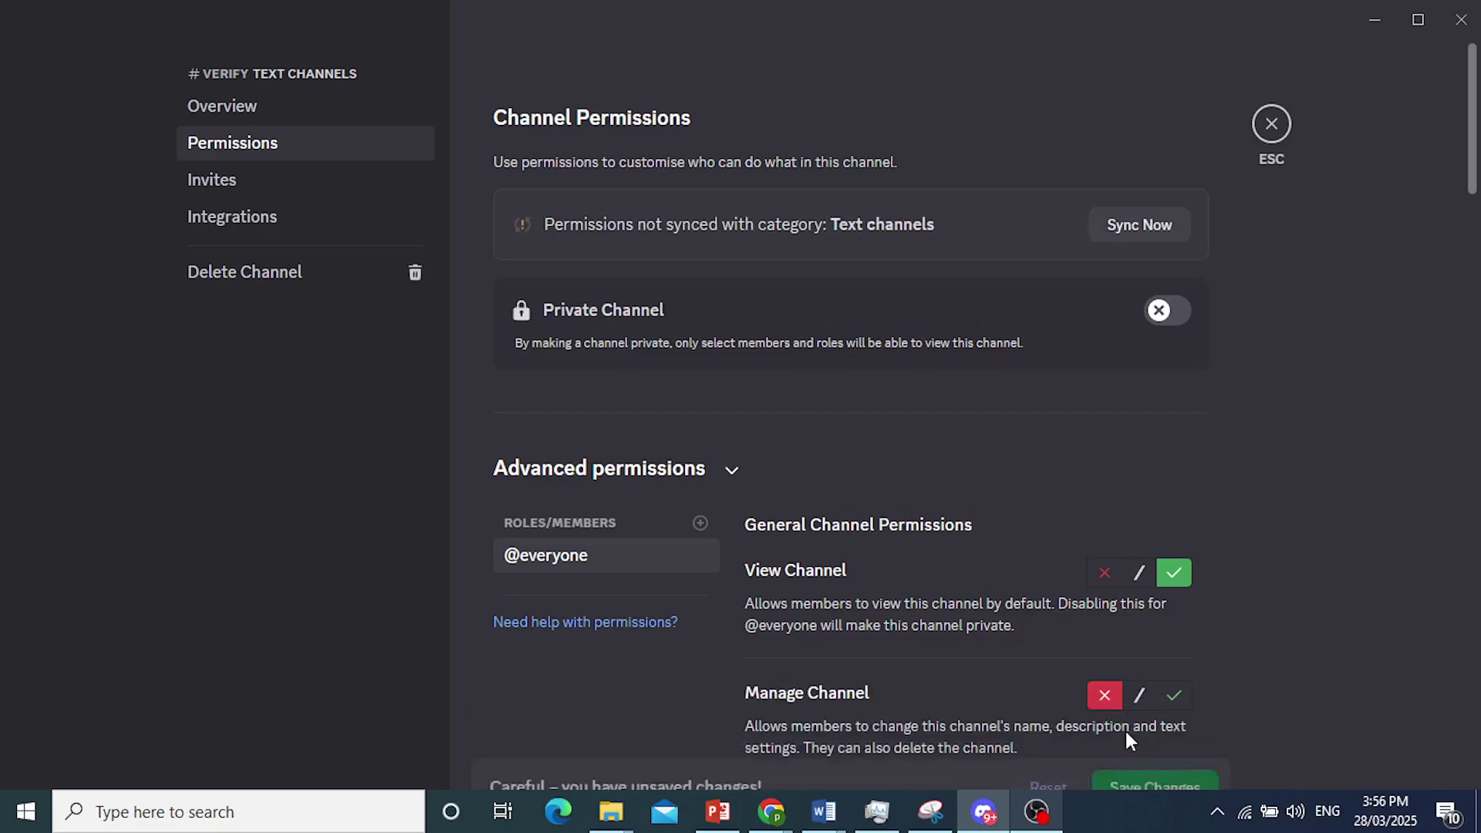
click(701, 524)
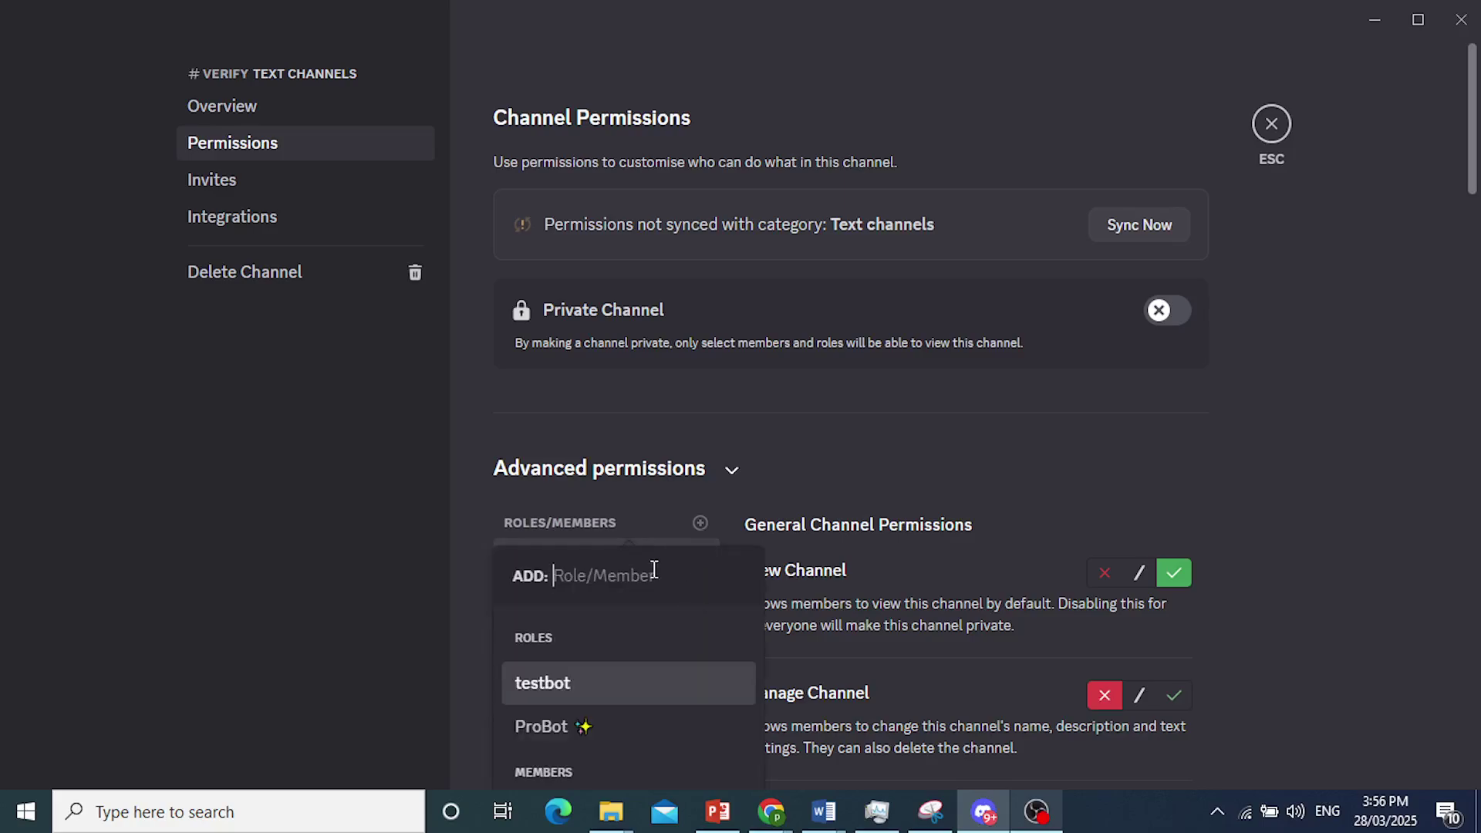
Step: Close the channel settings to return to the #verify channel
scroll(1311, 278, down, 5)
scroll(717, 527, up, 4)
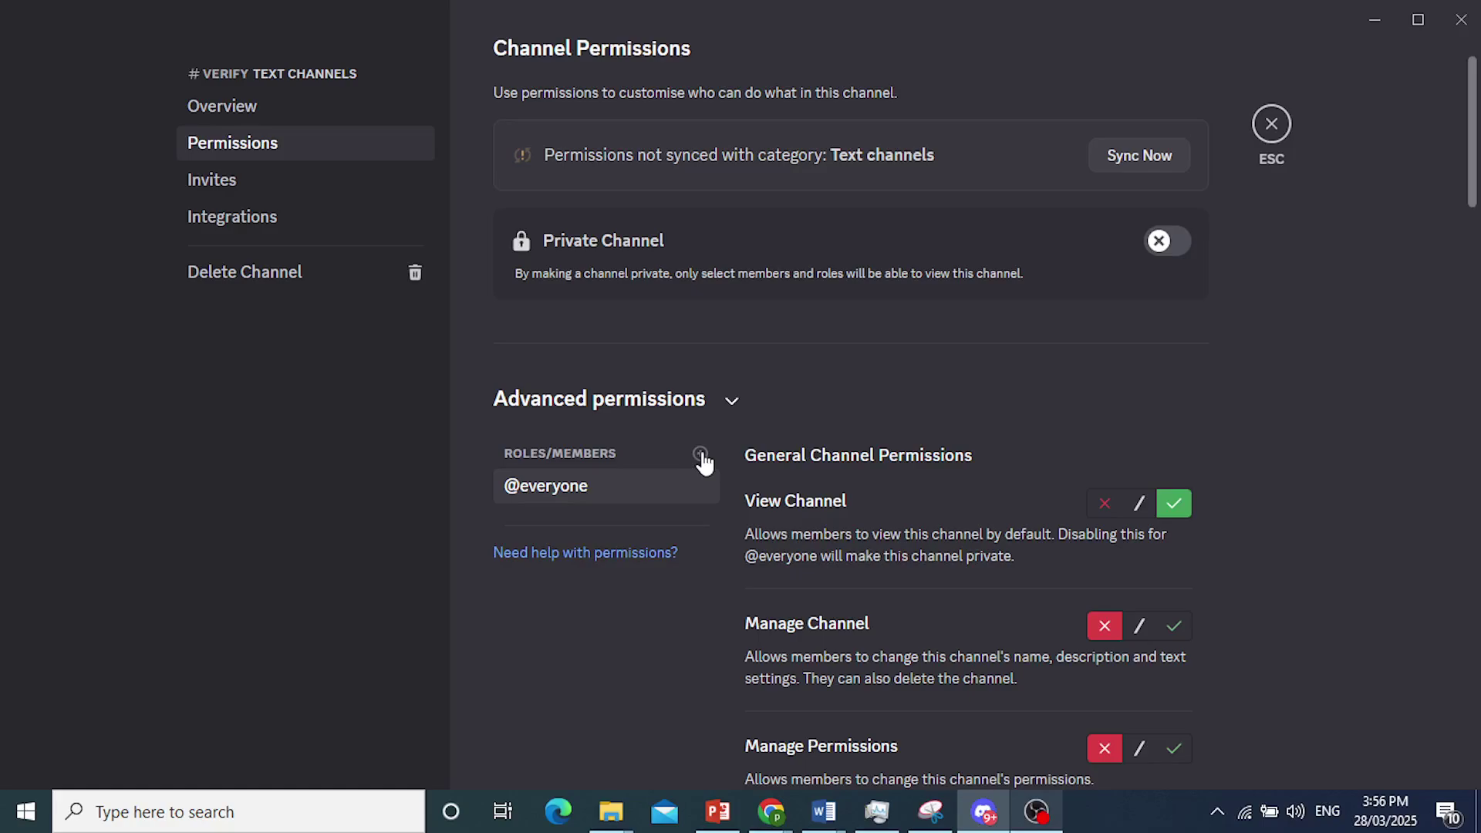
click(1272, 126)
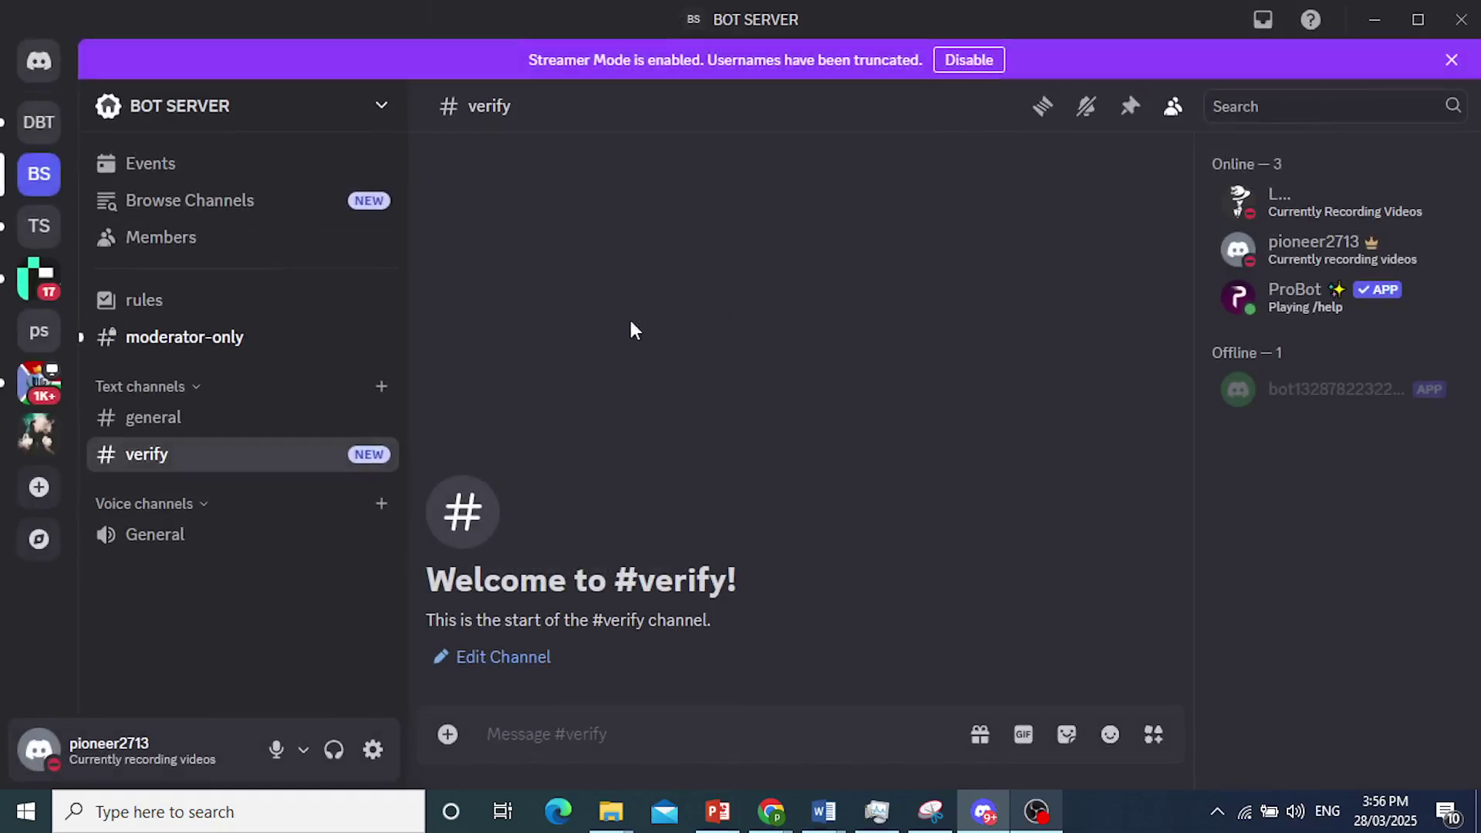
Step: Open BOT SERVER's Server Settings on the Roles page
click(375, 112)
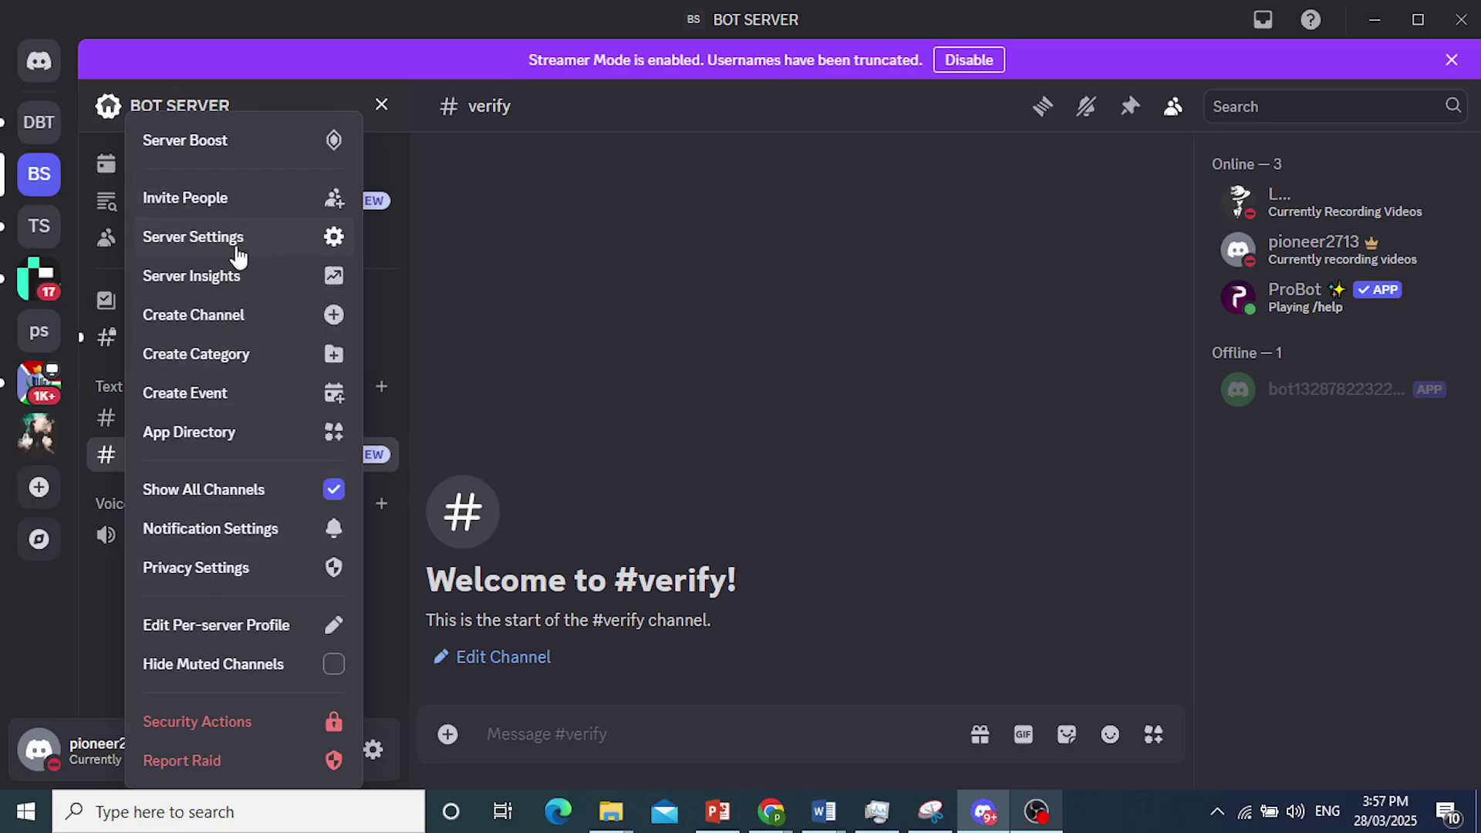
click(210, 246)
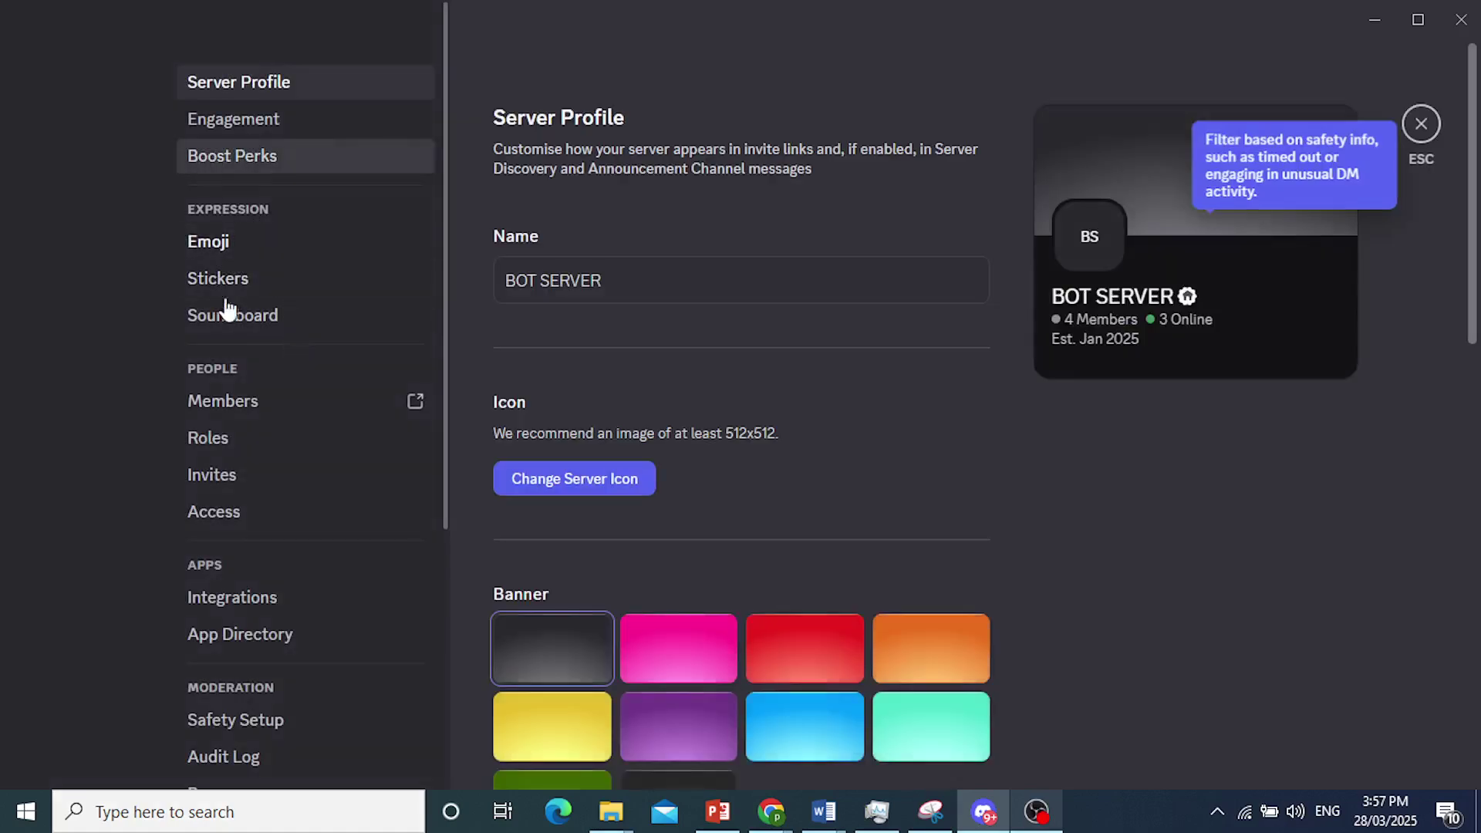
click(226, 444)
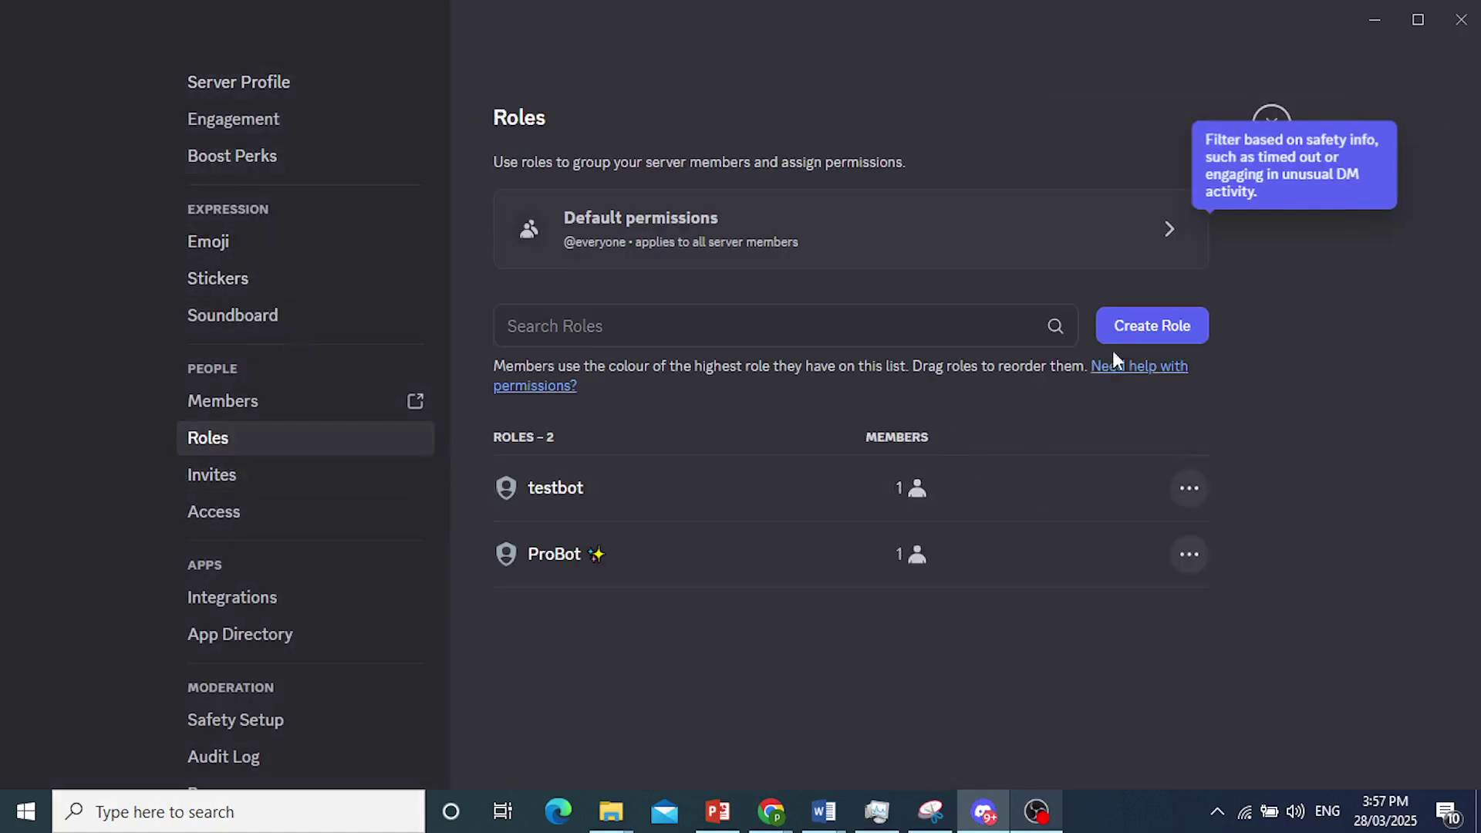
Step: Create a role named 'Verified' and show its Permissions tab
click(1131, 323)
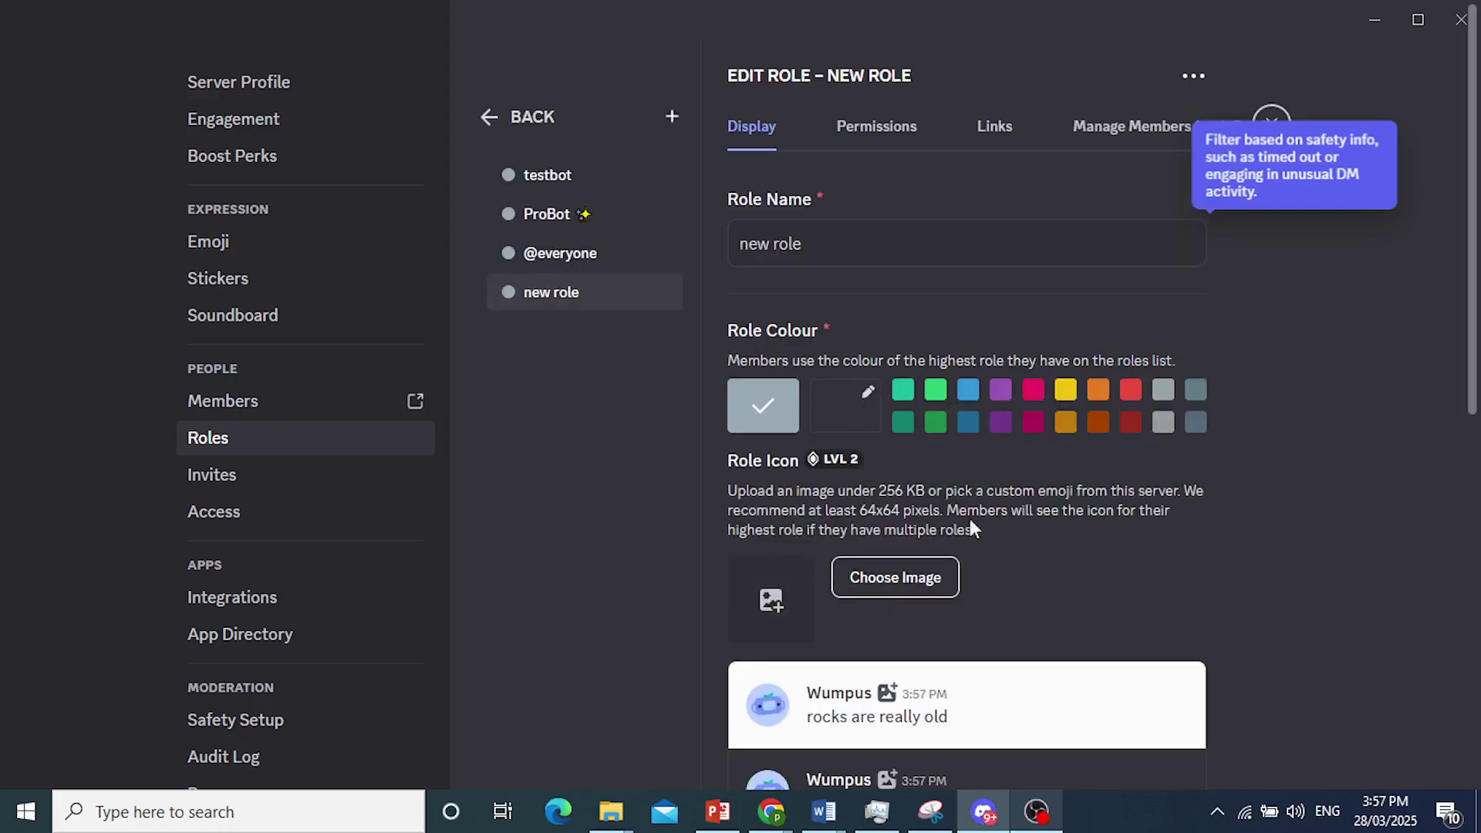
triple_click(819, 230)
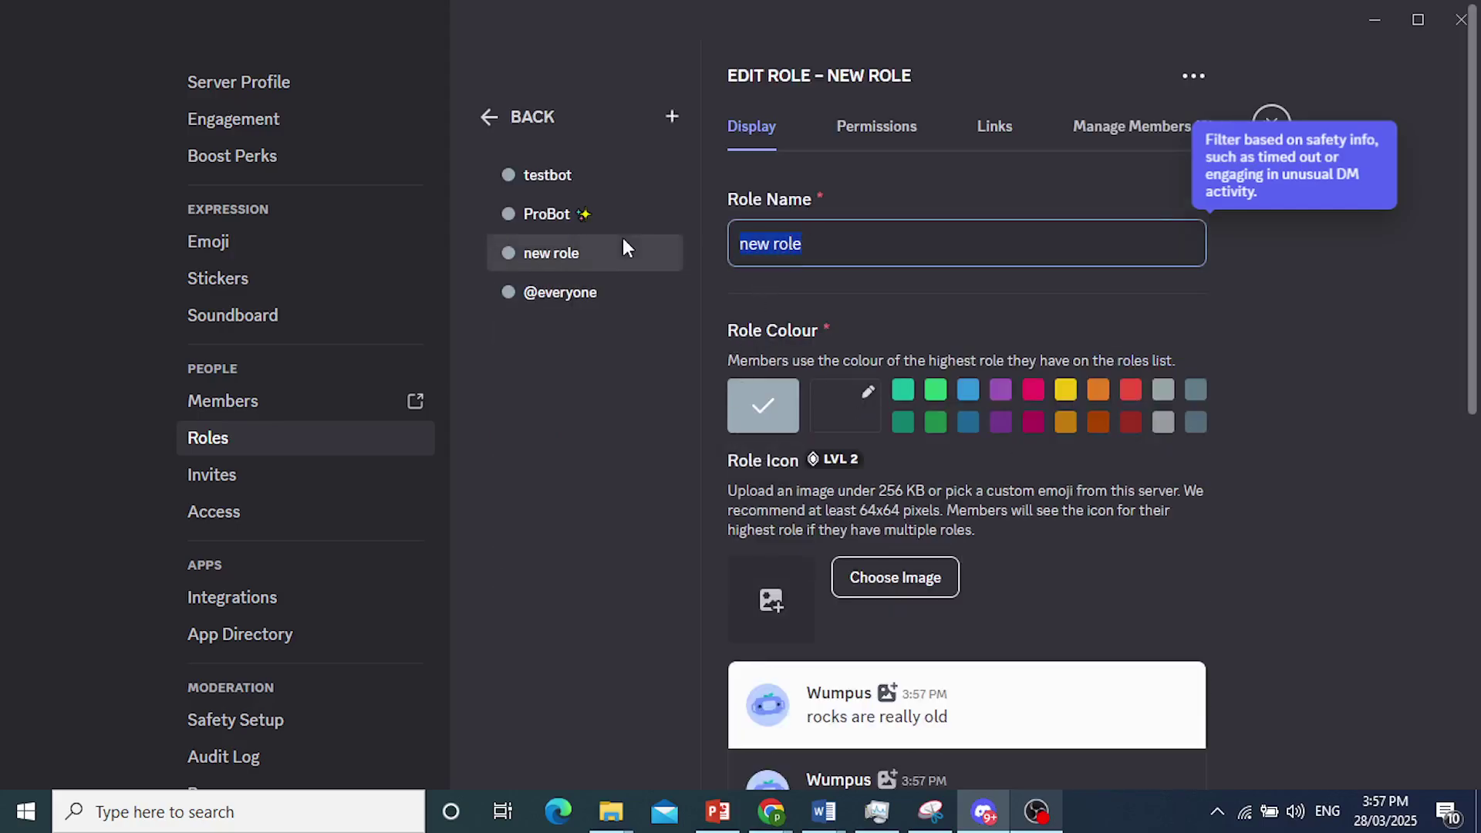
text(v)
key(BackSpace)
text(Verified)
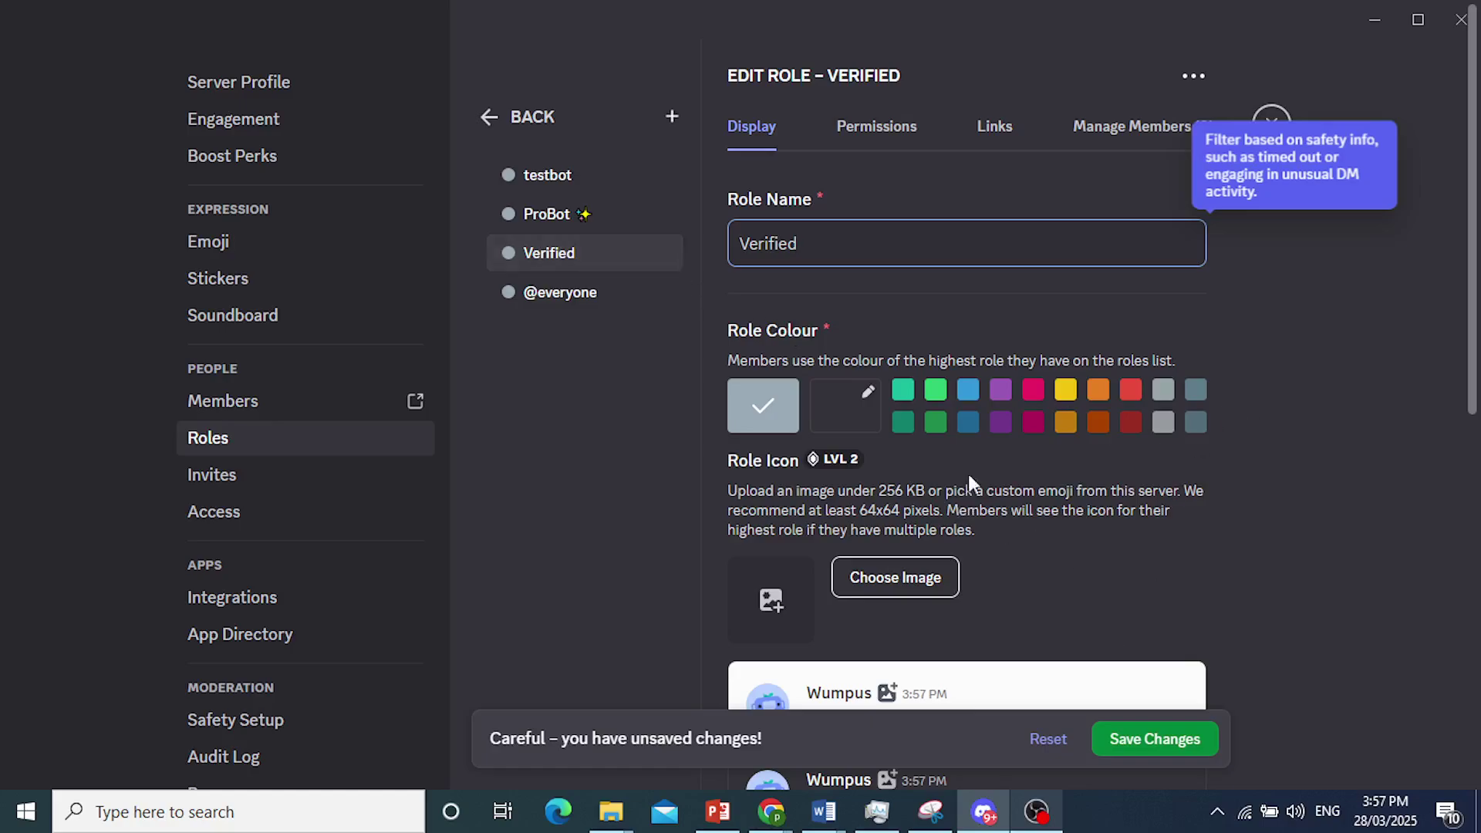
scroll(971, 481, down, 3)
scroll(1039, 446, down, 5)
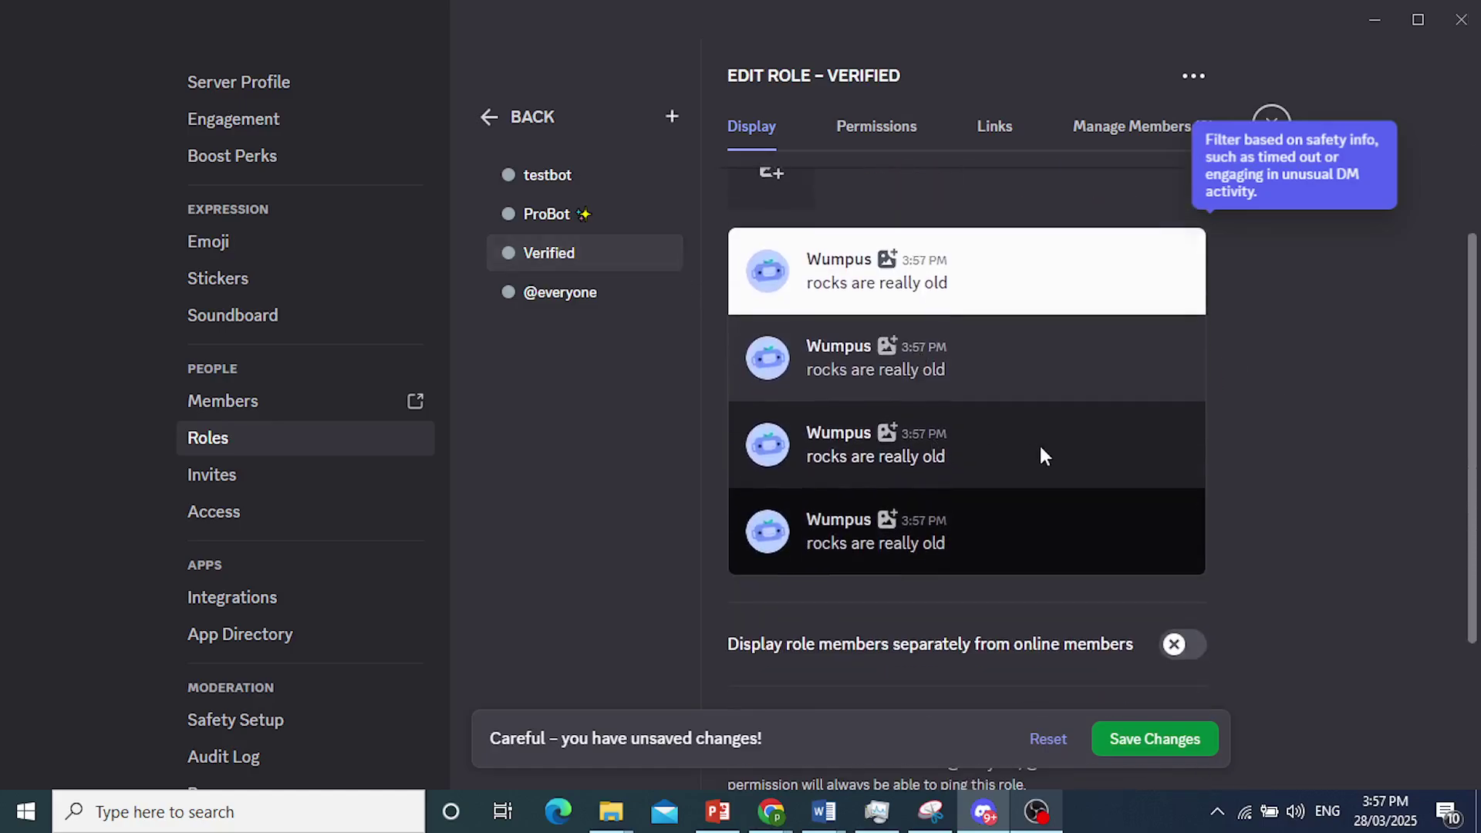
click(874, 133)
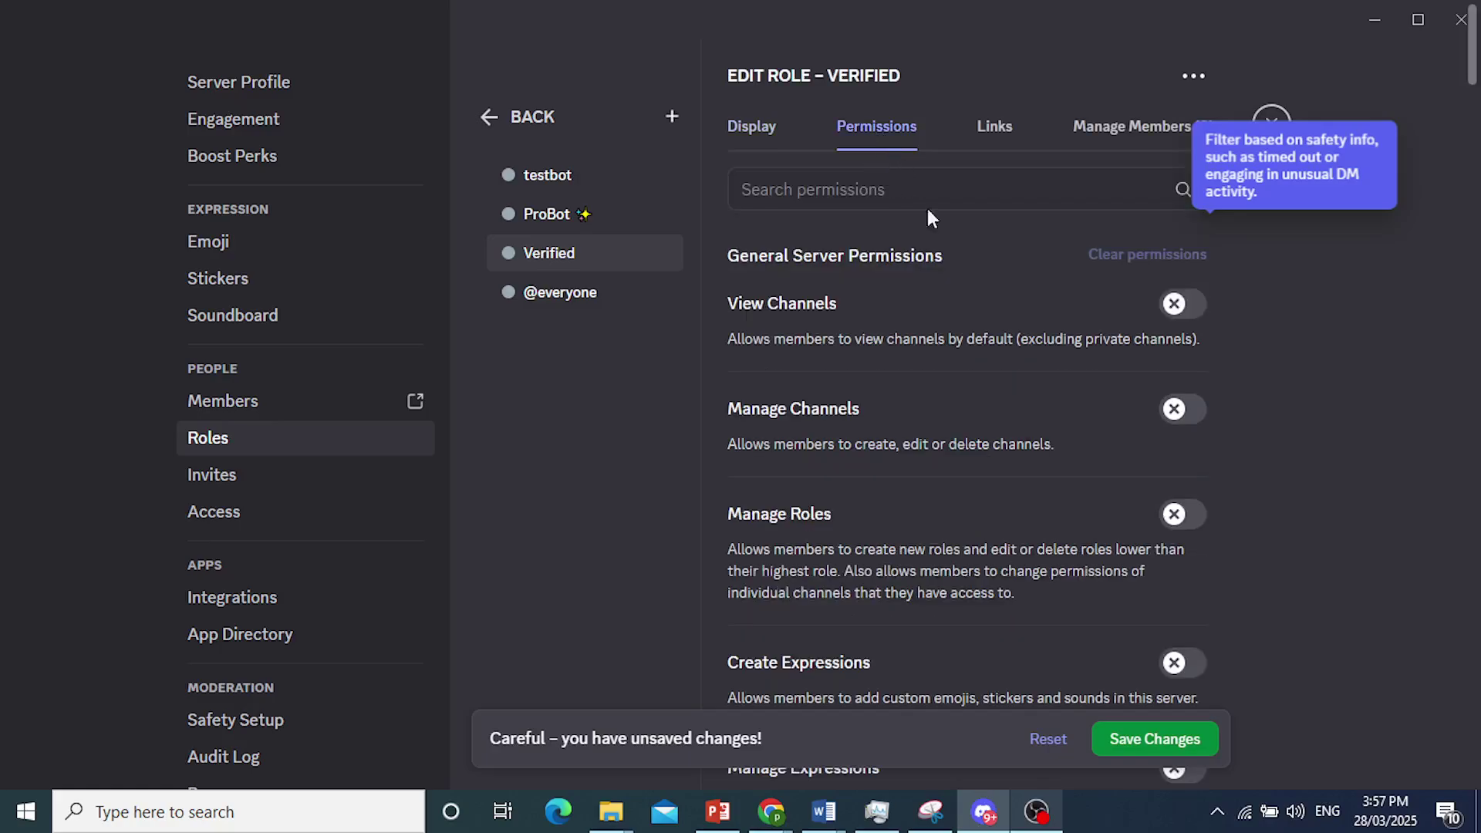
Step: Enable View Channels, Create Expressions and Manage Expressions for the Verified role
click(1199, 308)
scroll(1187, 440, down, 1)
scroll(1184, 451, up, 1)
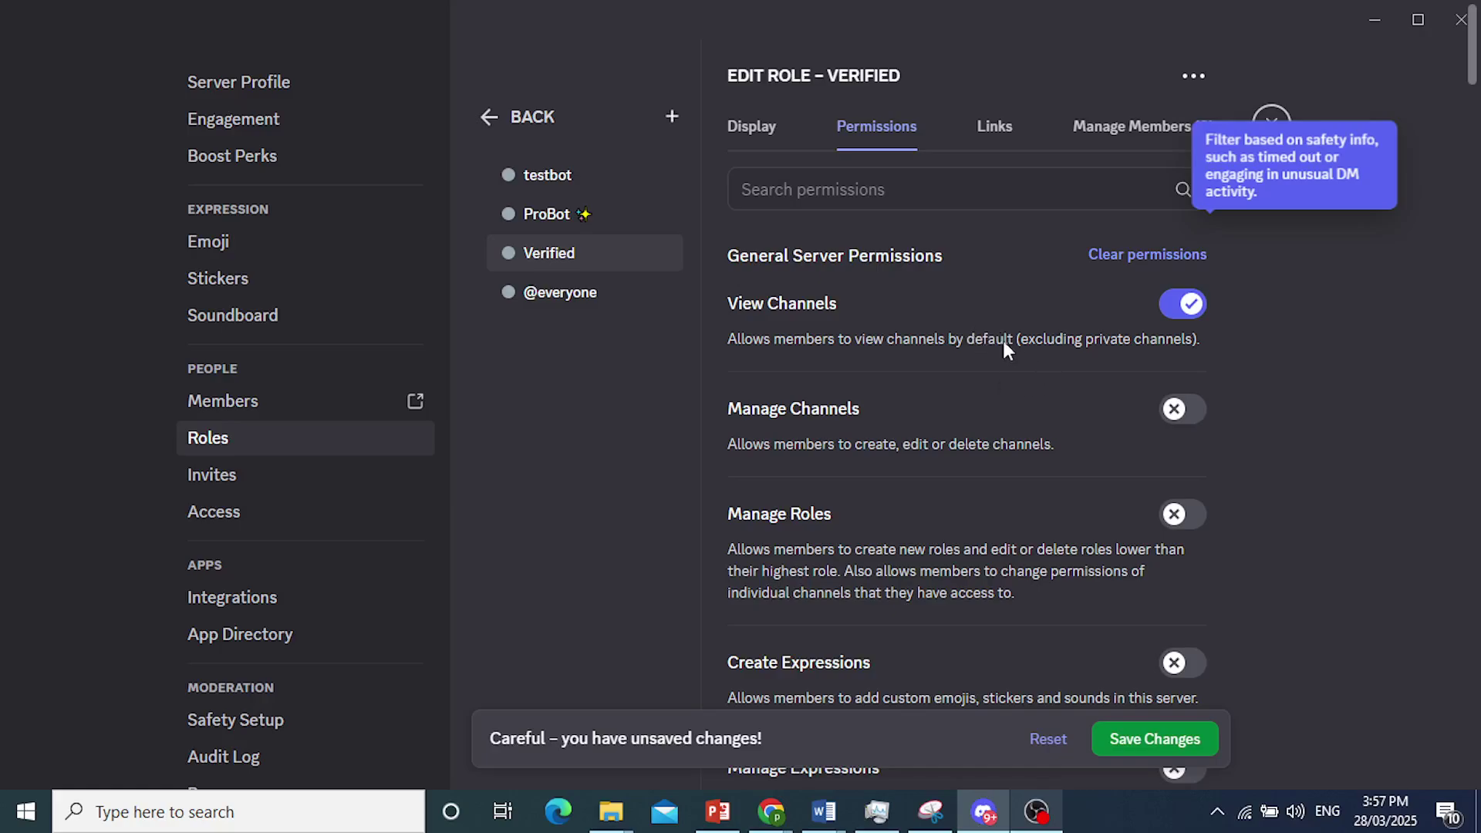
scroll(1094, 401, down, 3)
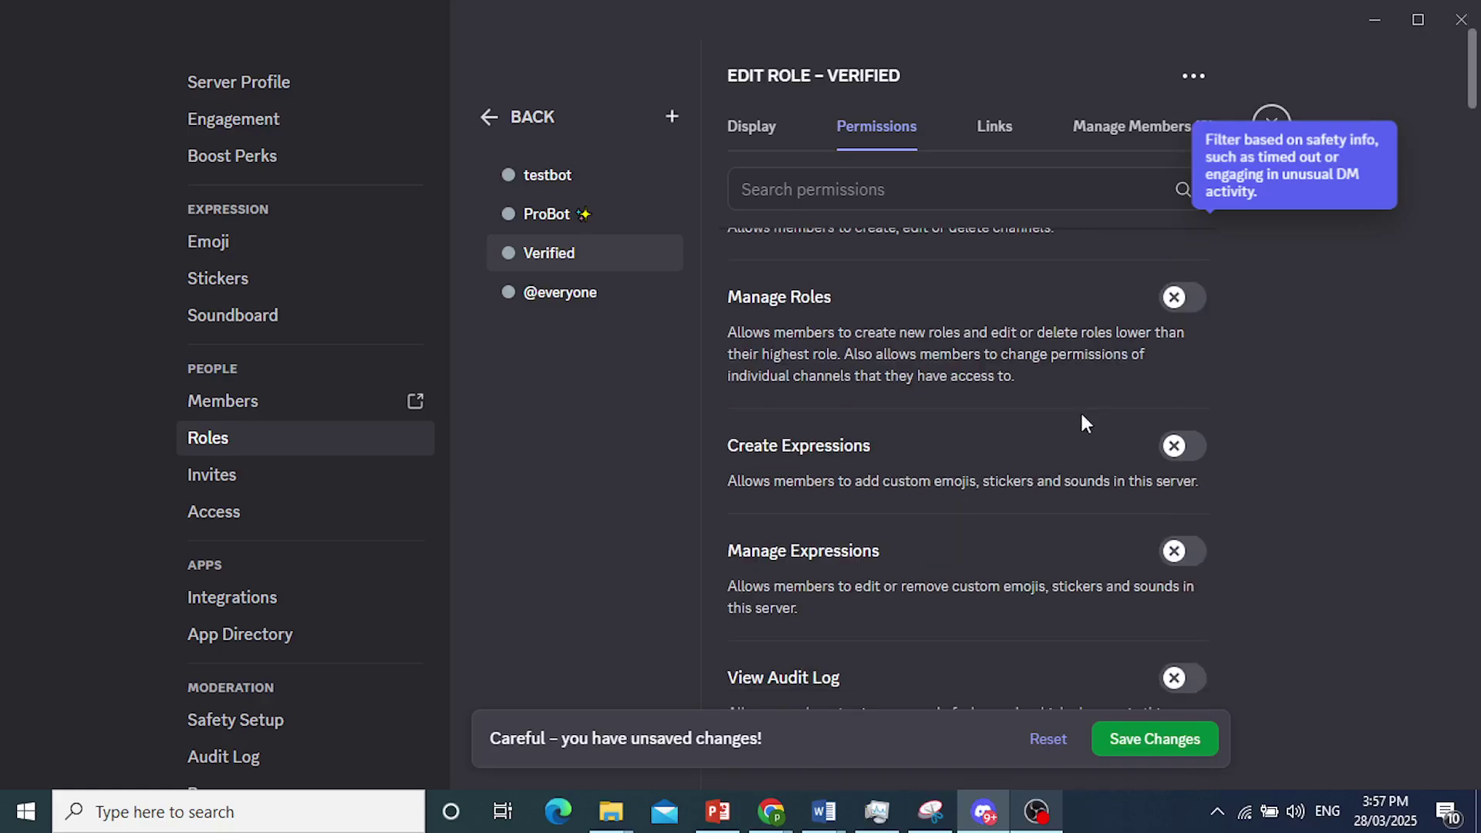
click(1186, 463)
click(1182, 557)
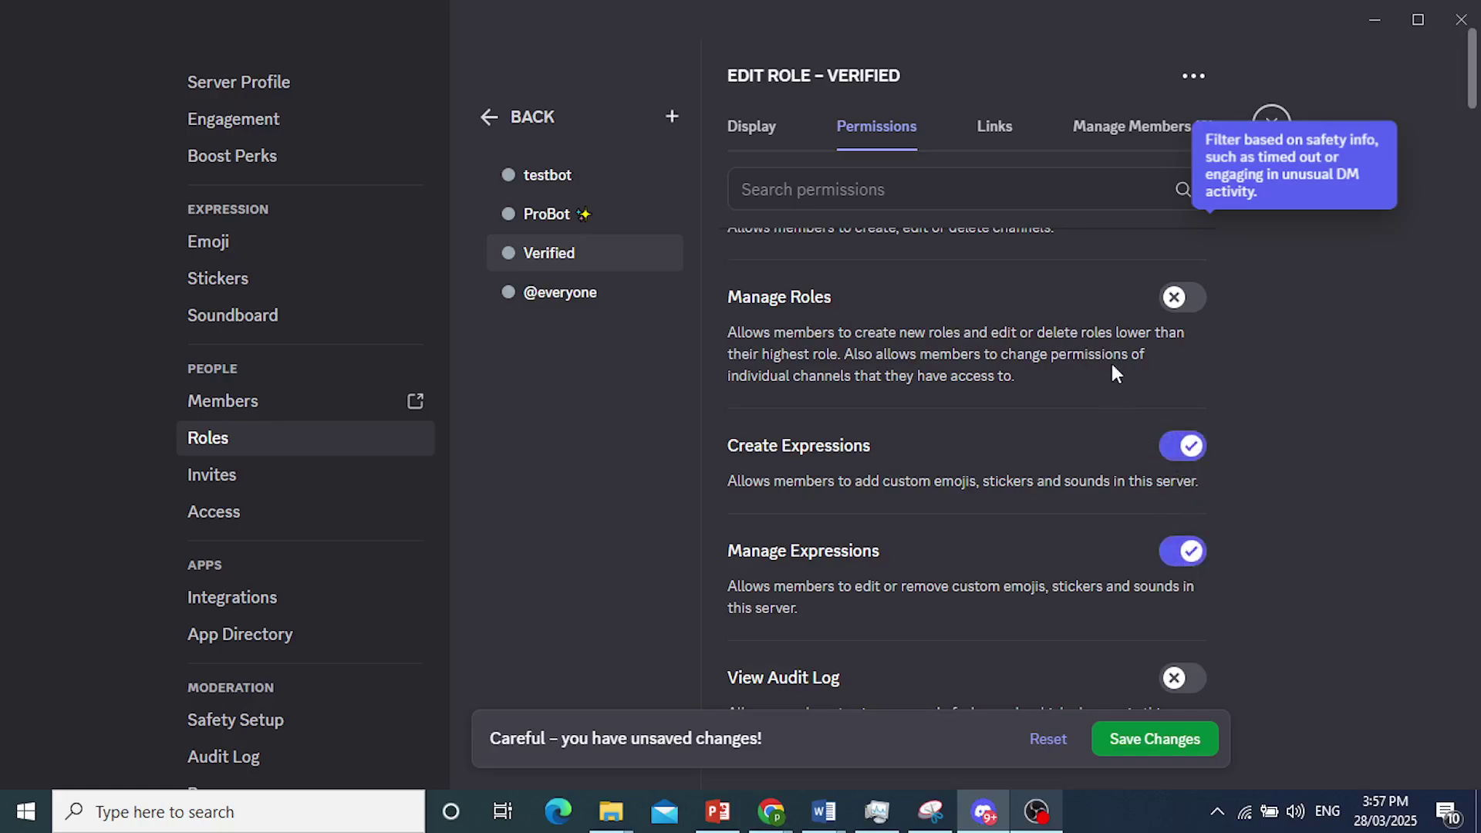
scroll(1103, 369, up, 3)
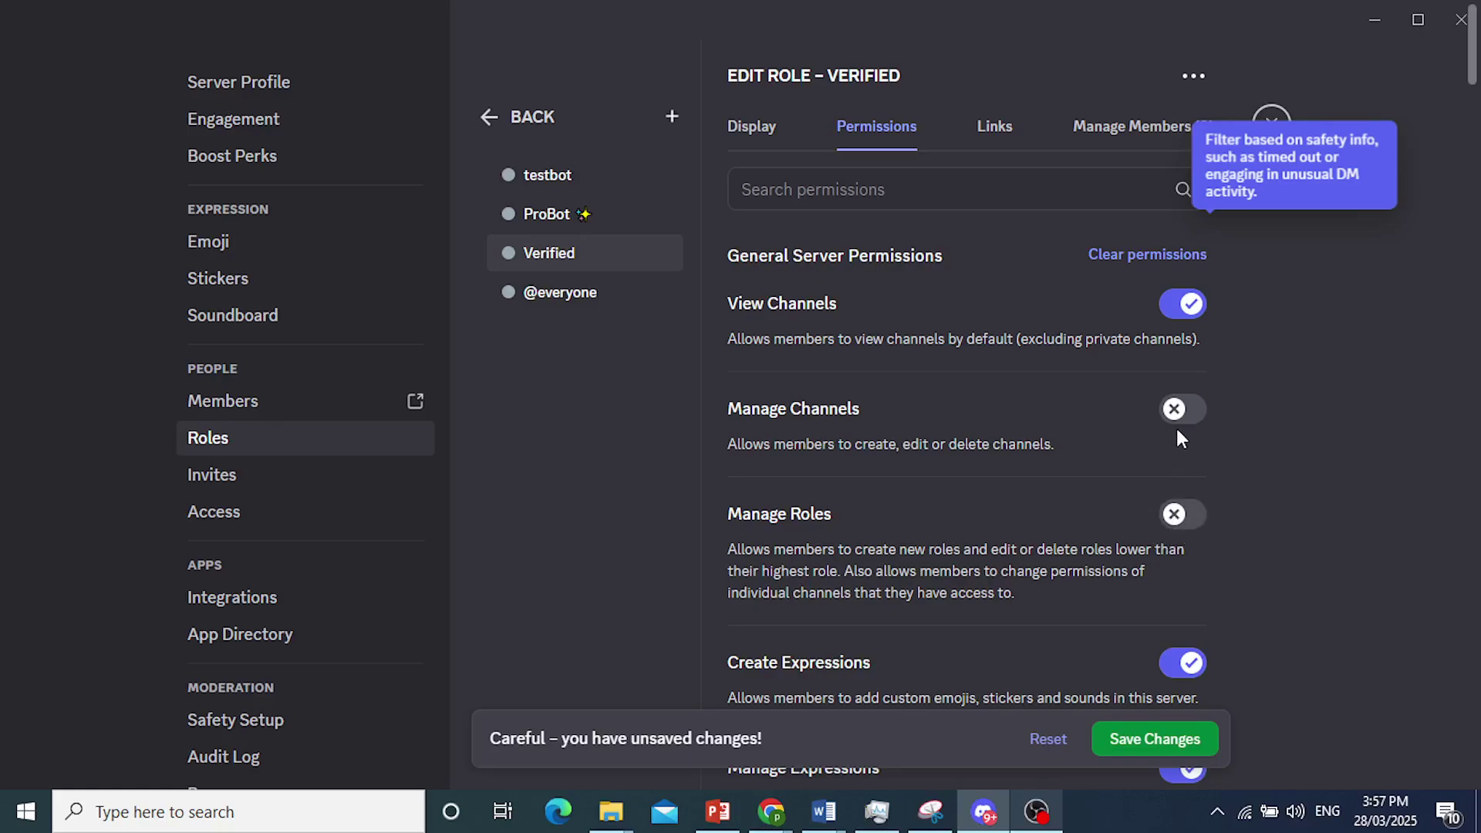
Step: Enable Create Invite, Change Nickname and Manage Nicknames for Verified
scroll(1180, 440, down, 5)
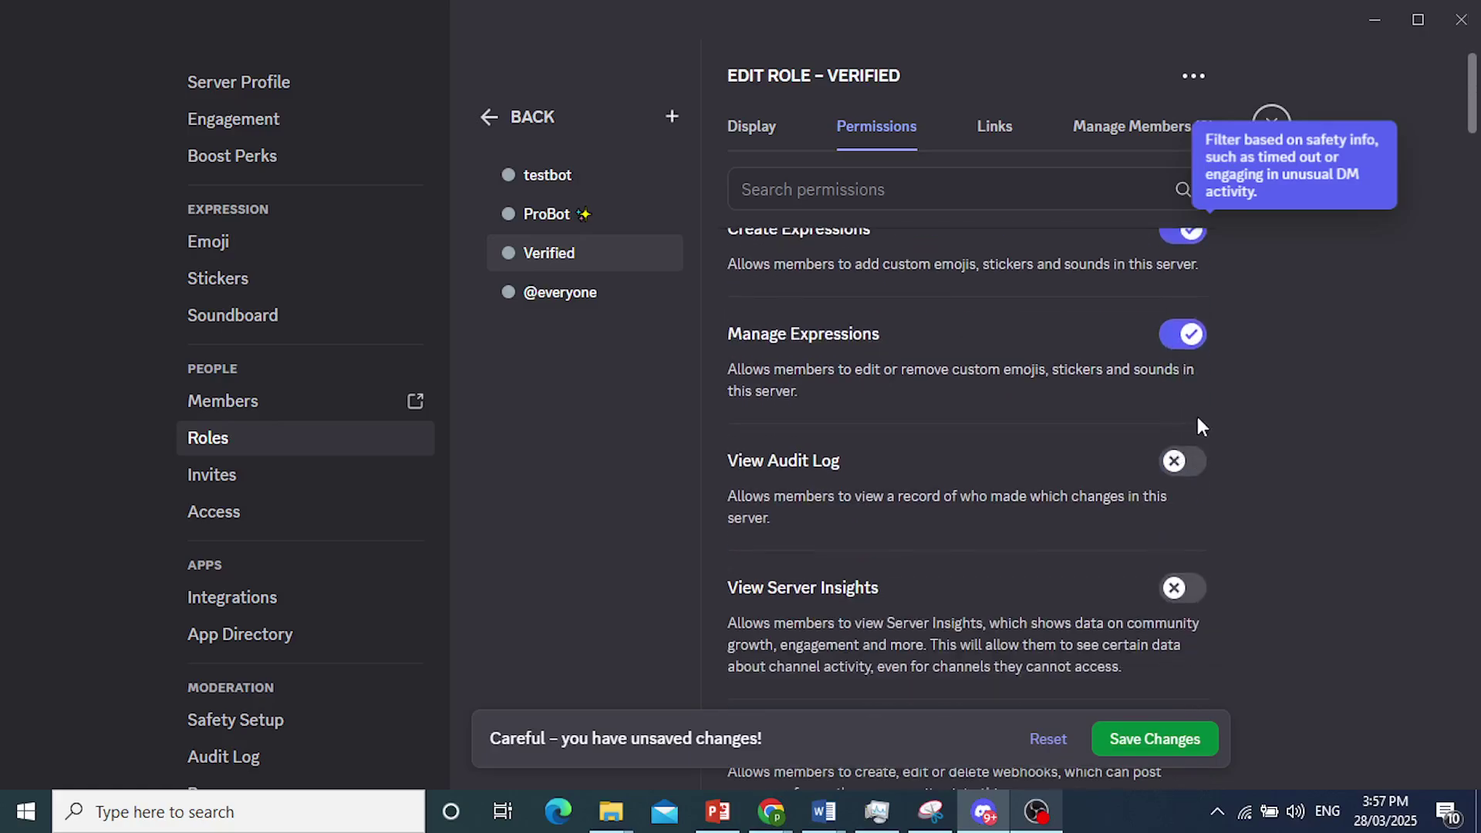
scroll(1184, 463, down, 2)
scroll(1177, 490, down, 2)
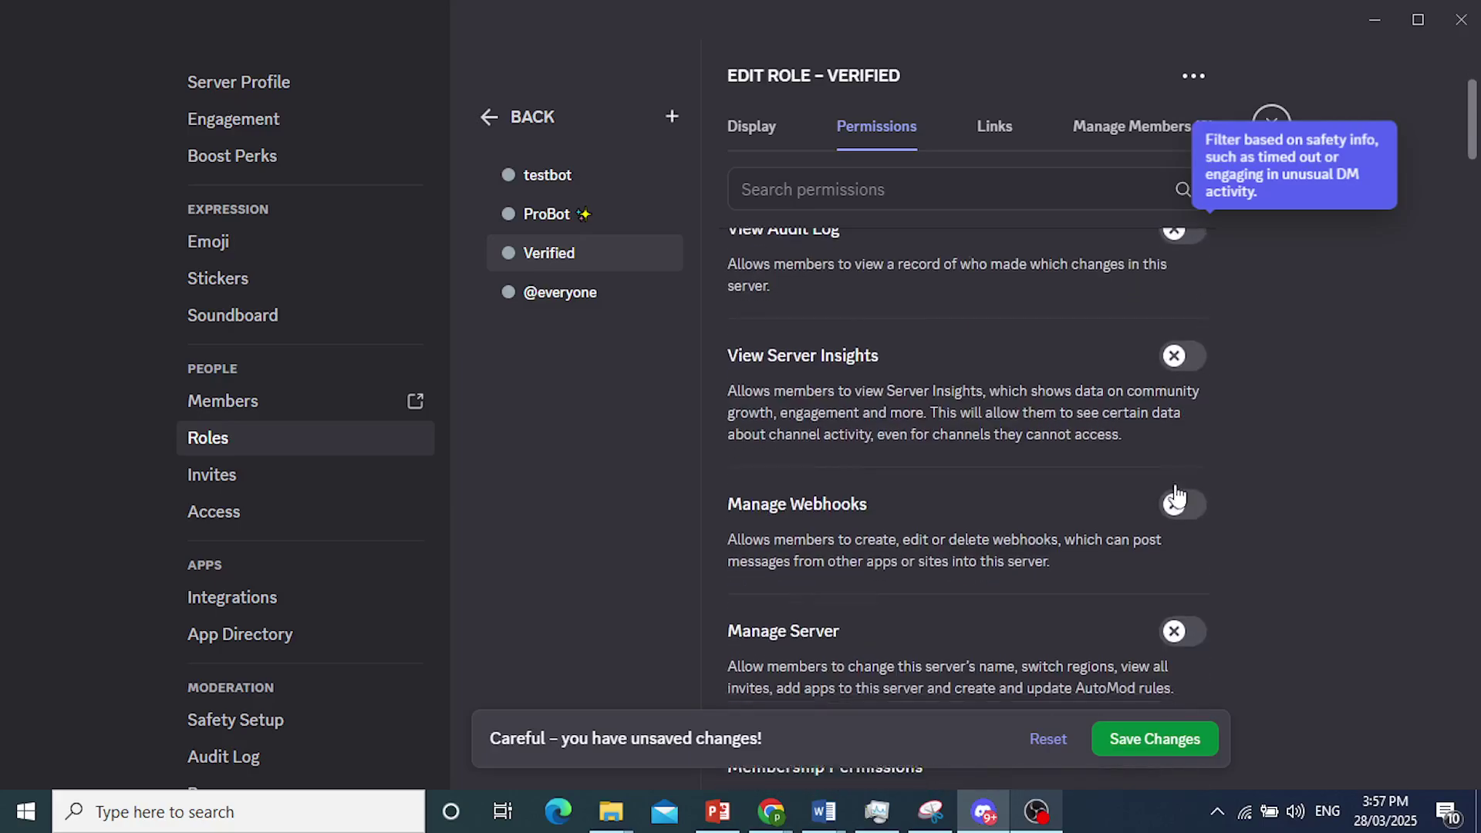
scroll(1168, 439, down, 5)
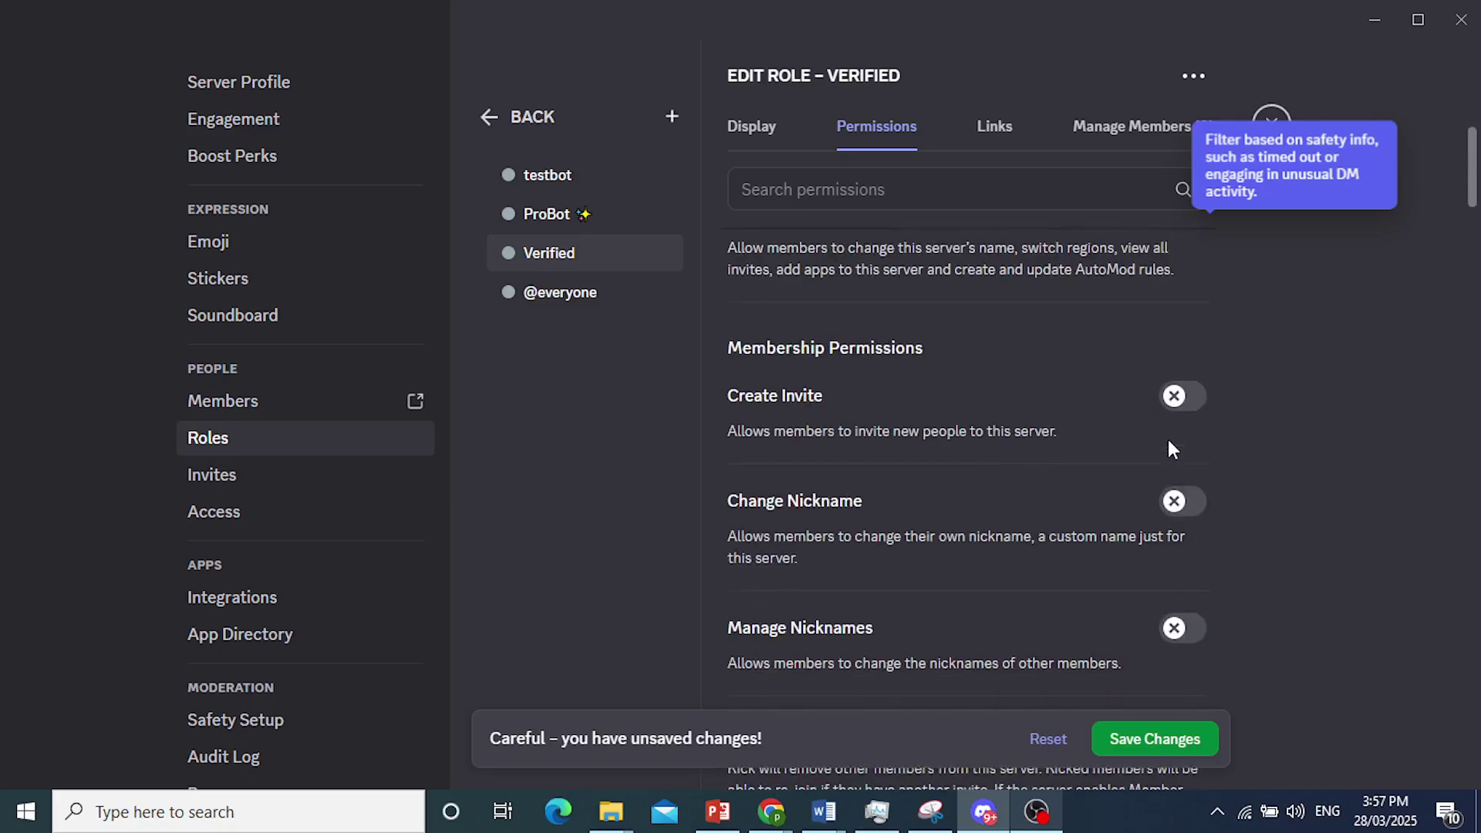
click(1186, 413)
click(1174, 511)
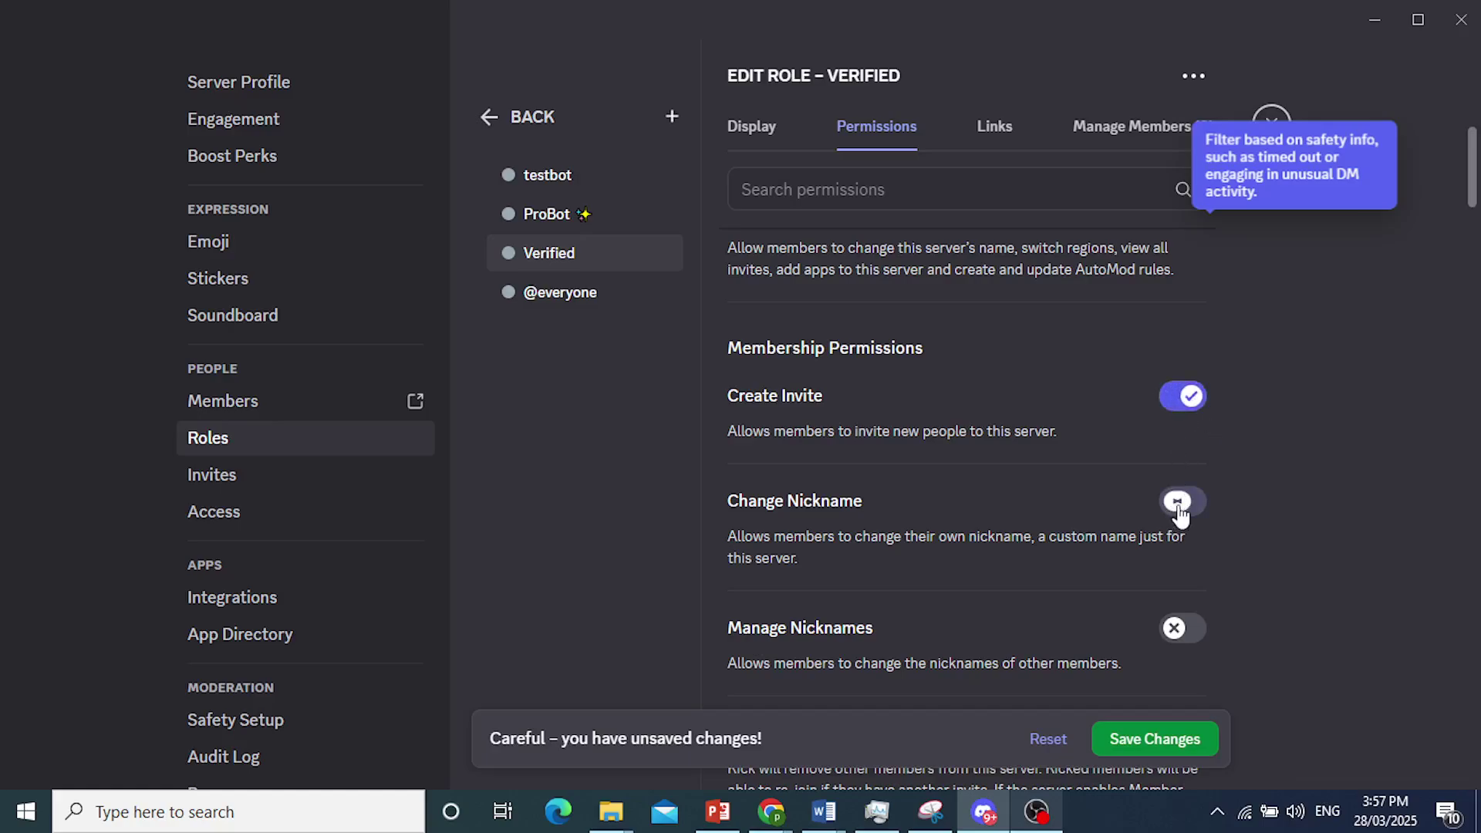
scroll(1181, 536, down, 3)
click(1178, 530)
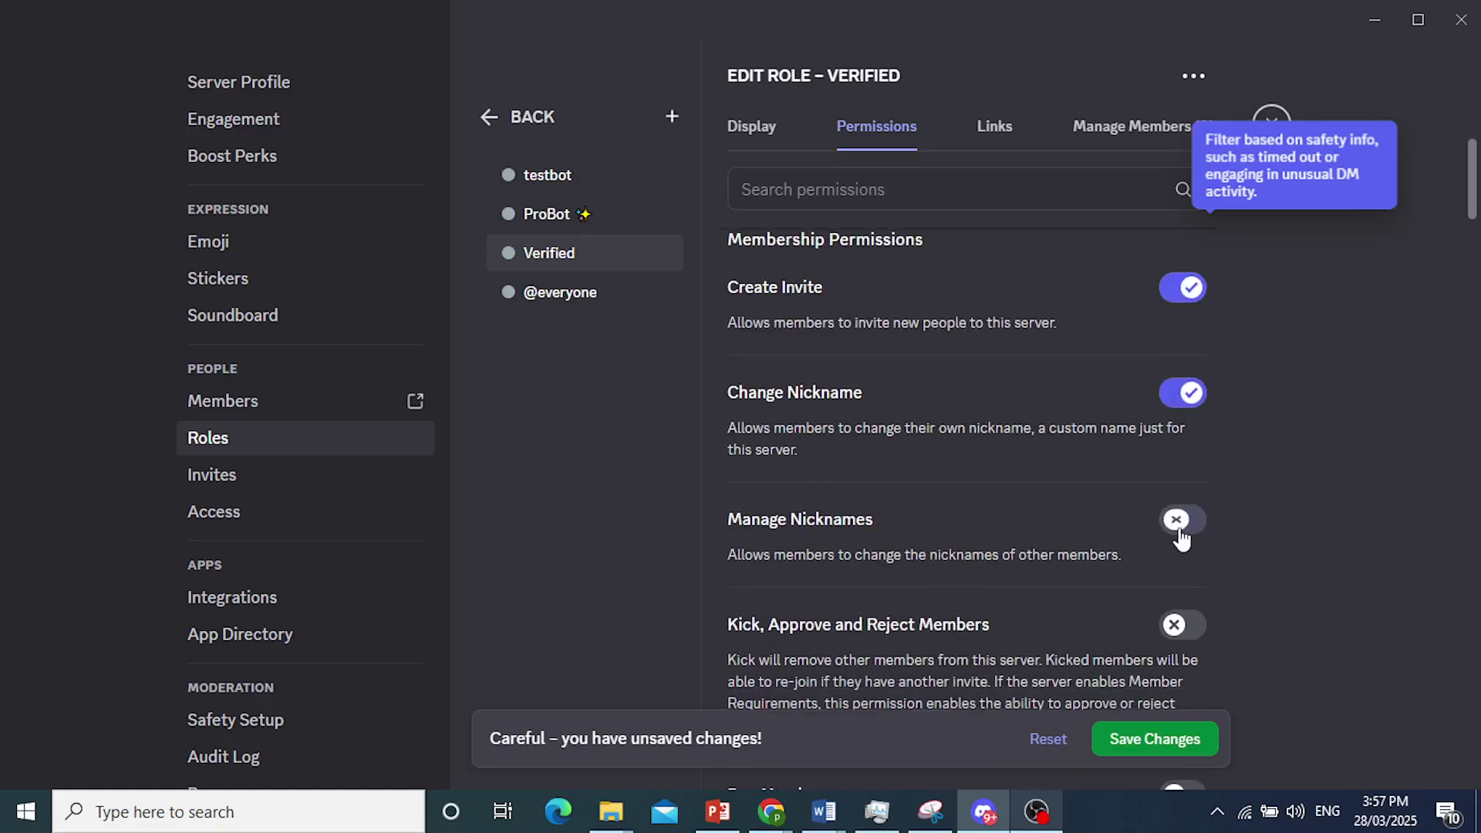
scroll(1168, 517, down, 3)
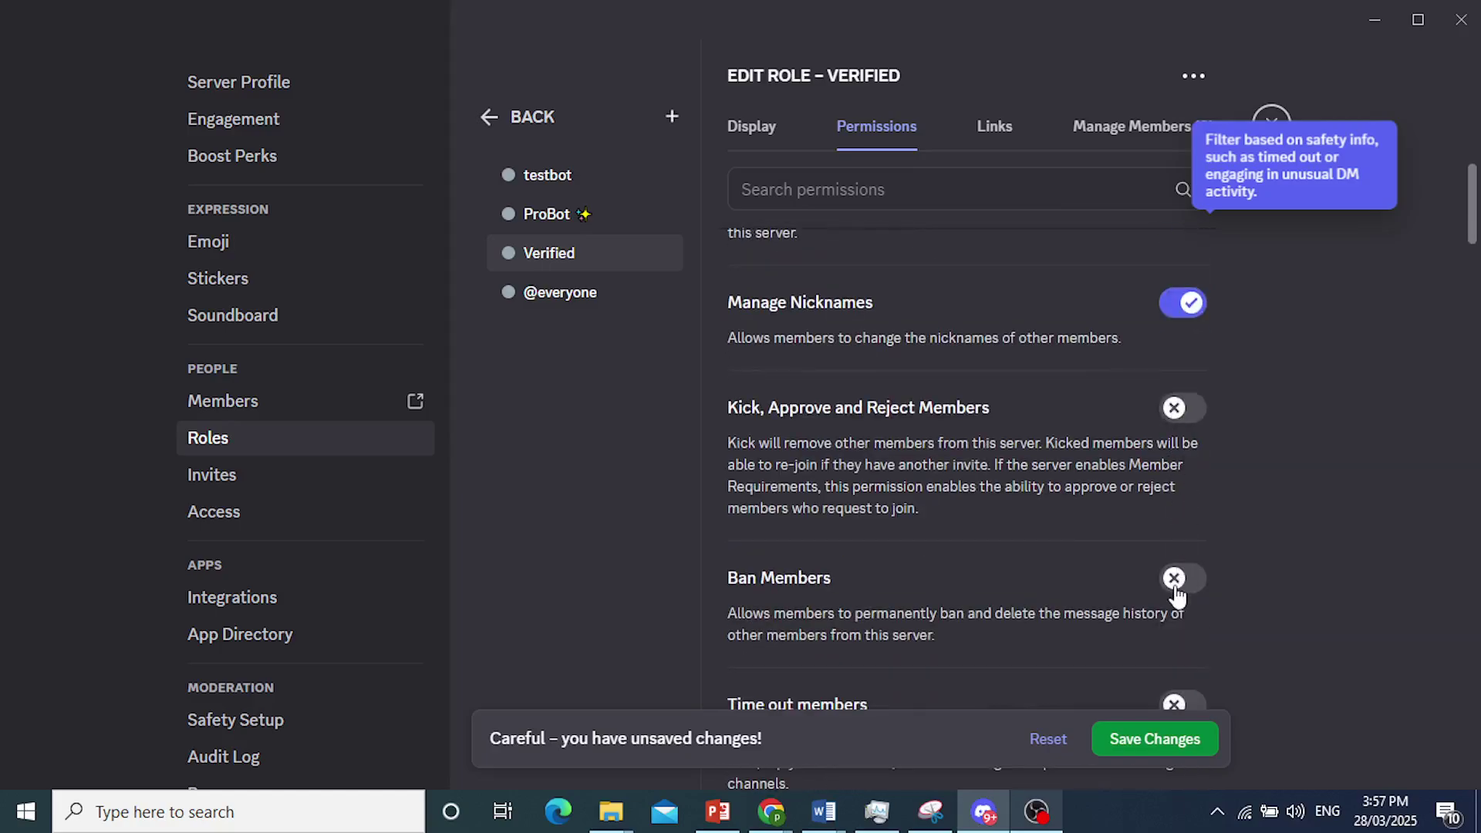
Step: Enable Send Messages, thread messaging, private and public threads, Embed Links and Attach Files for Verified
scroll(1168, 592, down, 2)
scroll(1168, 592, down, 4)
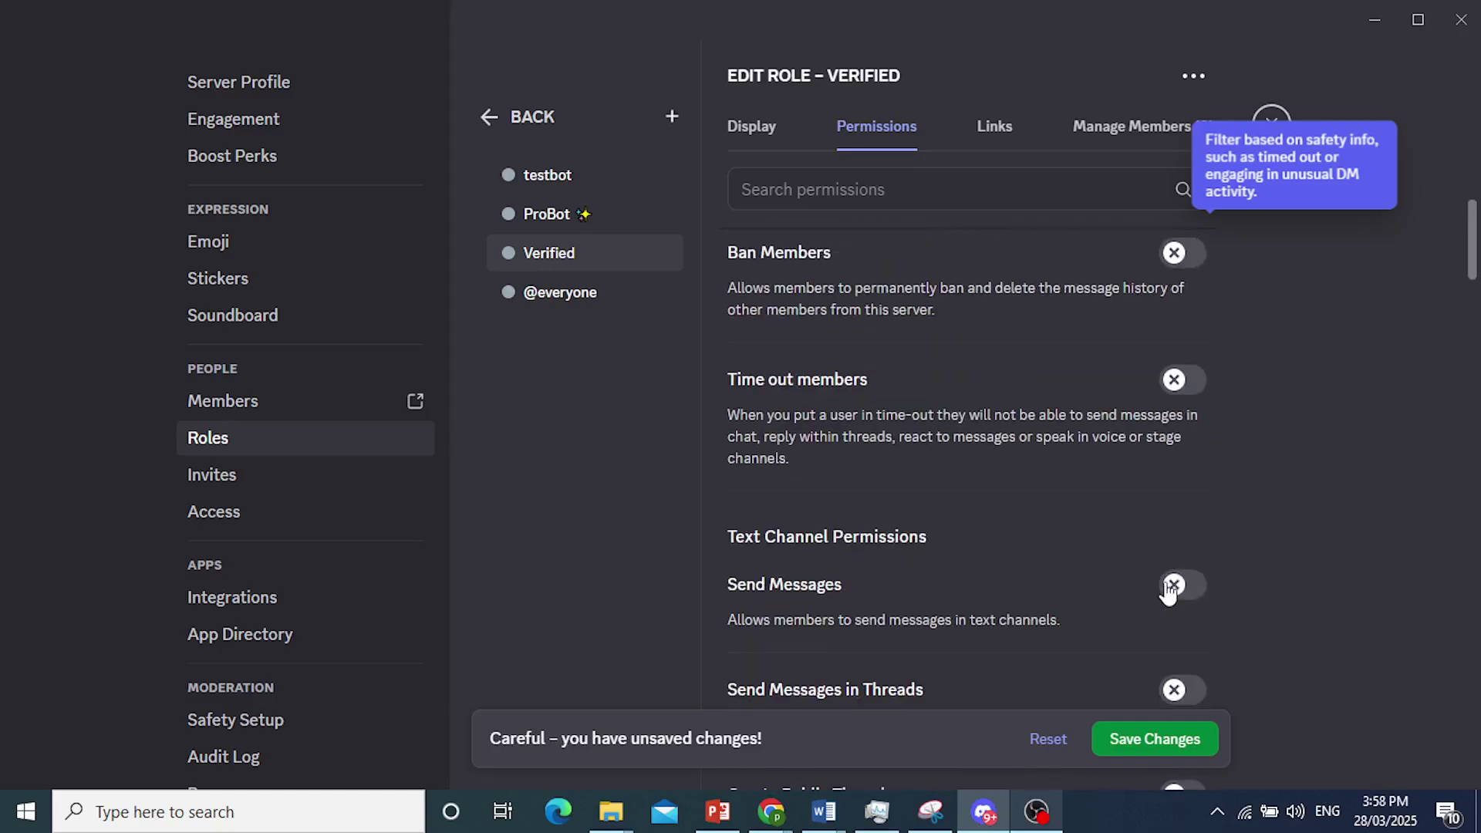
click(1187, 479)
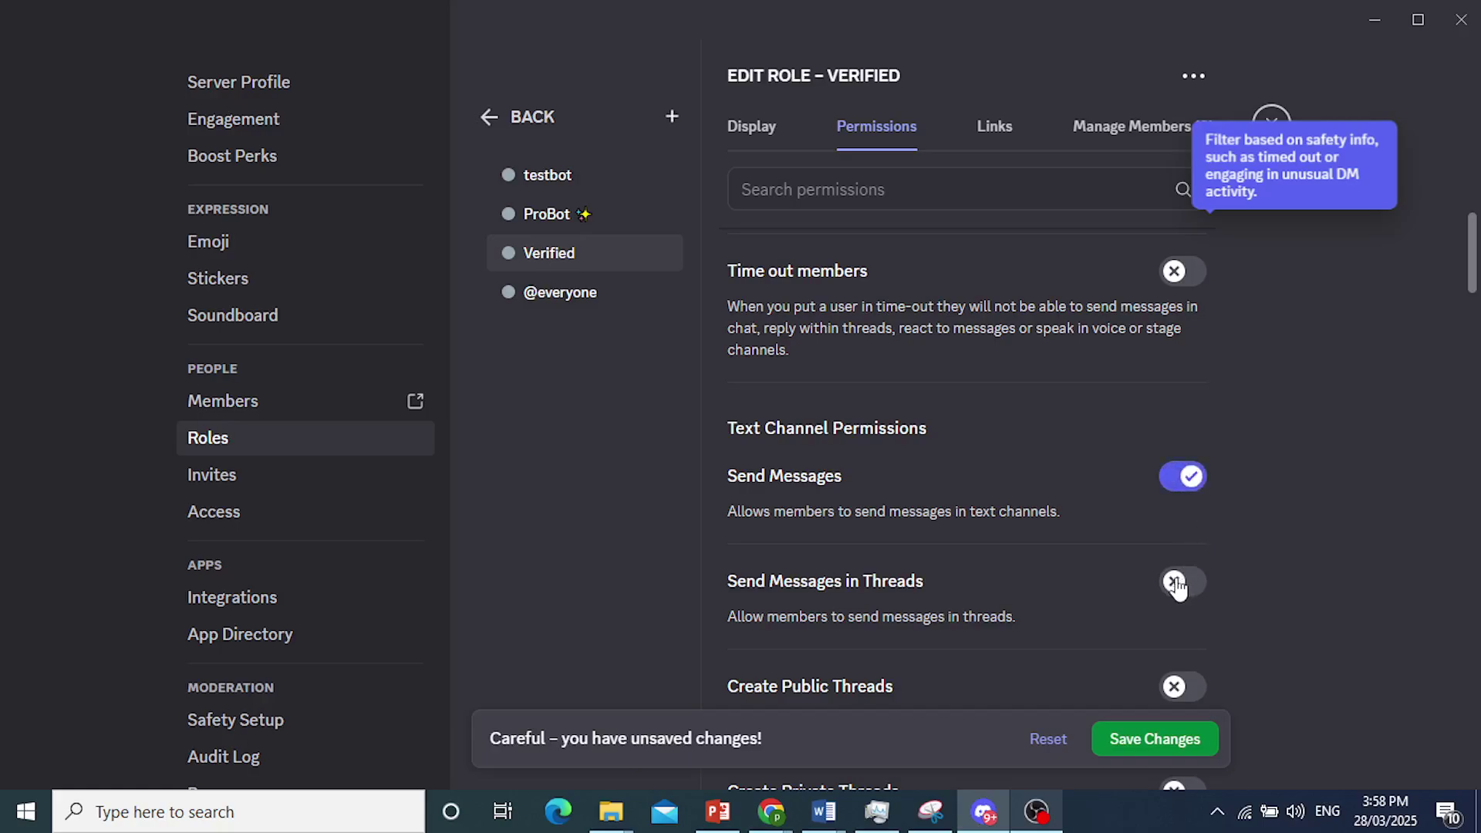
scroll(1179, 586, down, 3)
click(1174, 372)
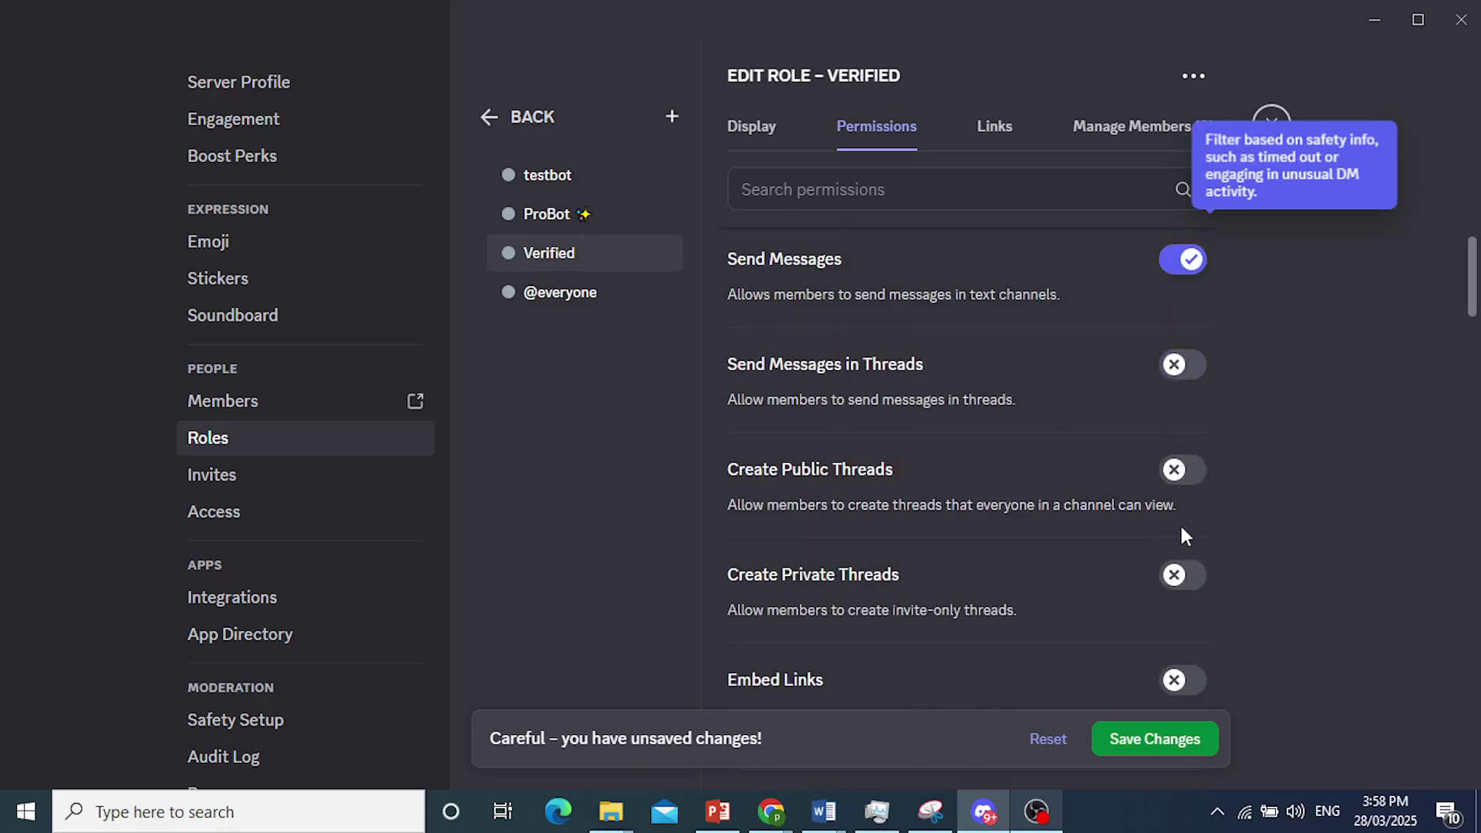
click(1177, 575)
click(1187, 469)
click(1182, 370)
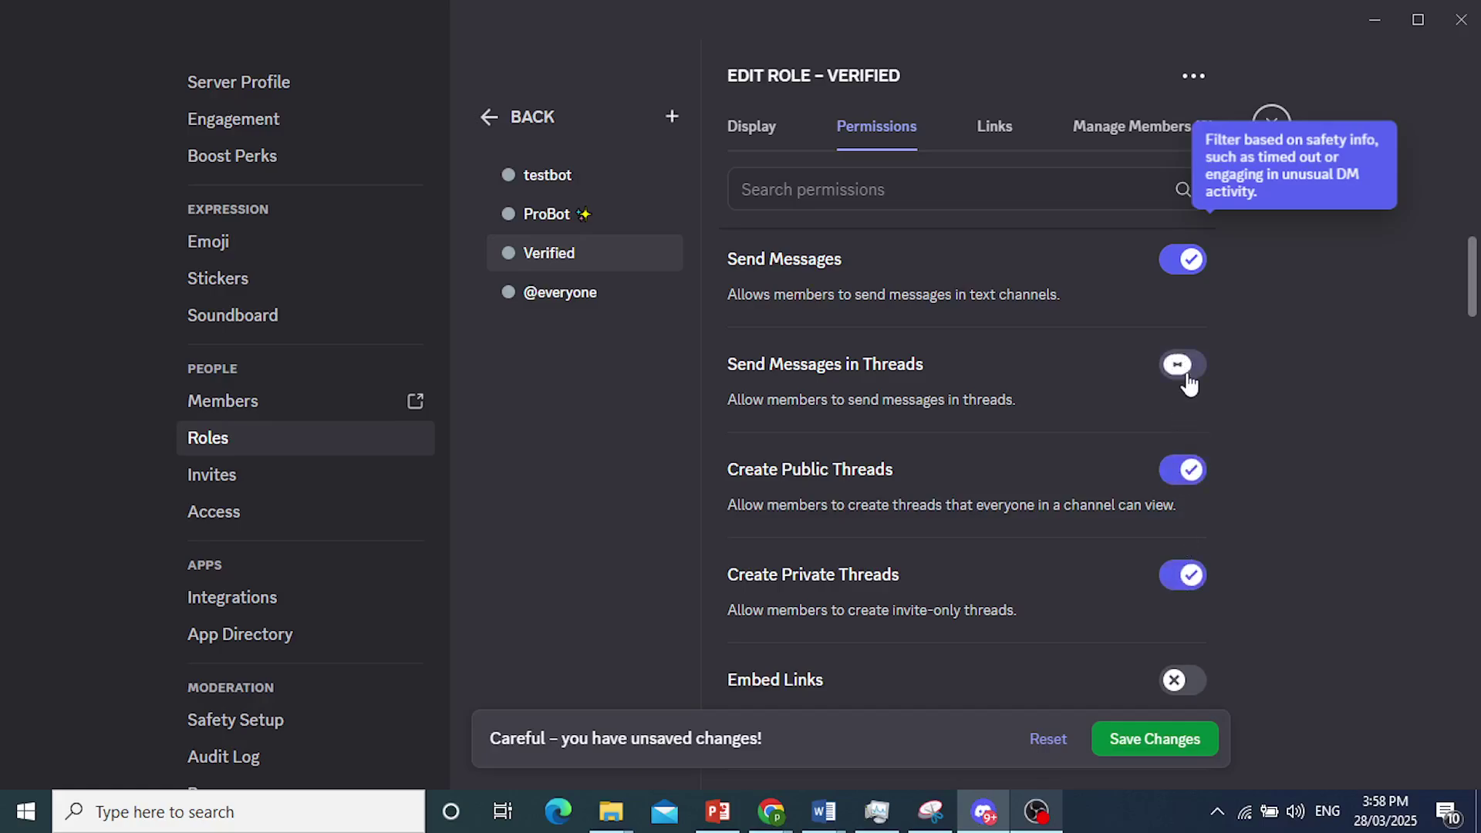
scroll(1183, 423, down, 3)
click(1185, 463)
click(1181, 591)
scroll(1167, 583, down, 3)
Step: Enable Add Reactions, external emojis, stickers and sounds, and Read Message History
click(1188, 479)
click(1182, 626)
scroll(1172, 594, down, 4)
click(1182, 433)
click(1176, 556)
scroll(1177, 548, down, 3)
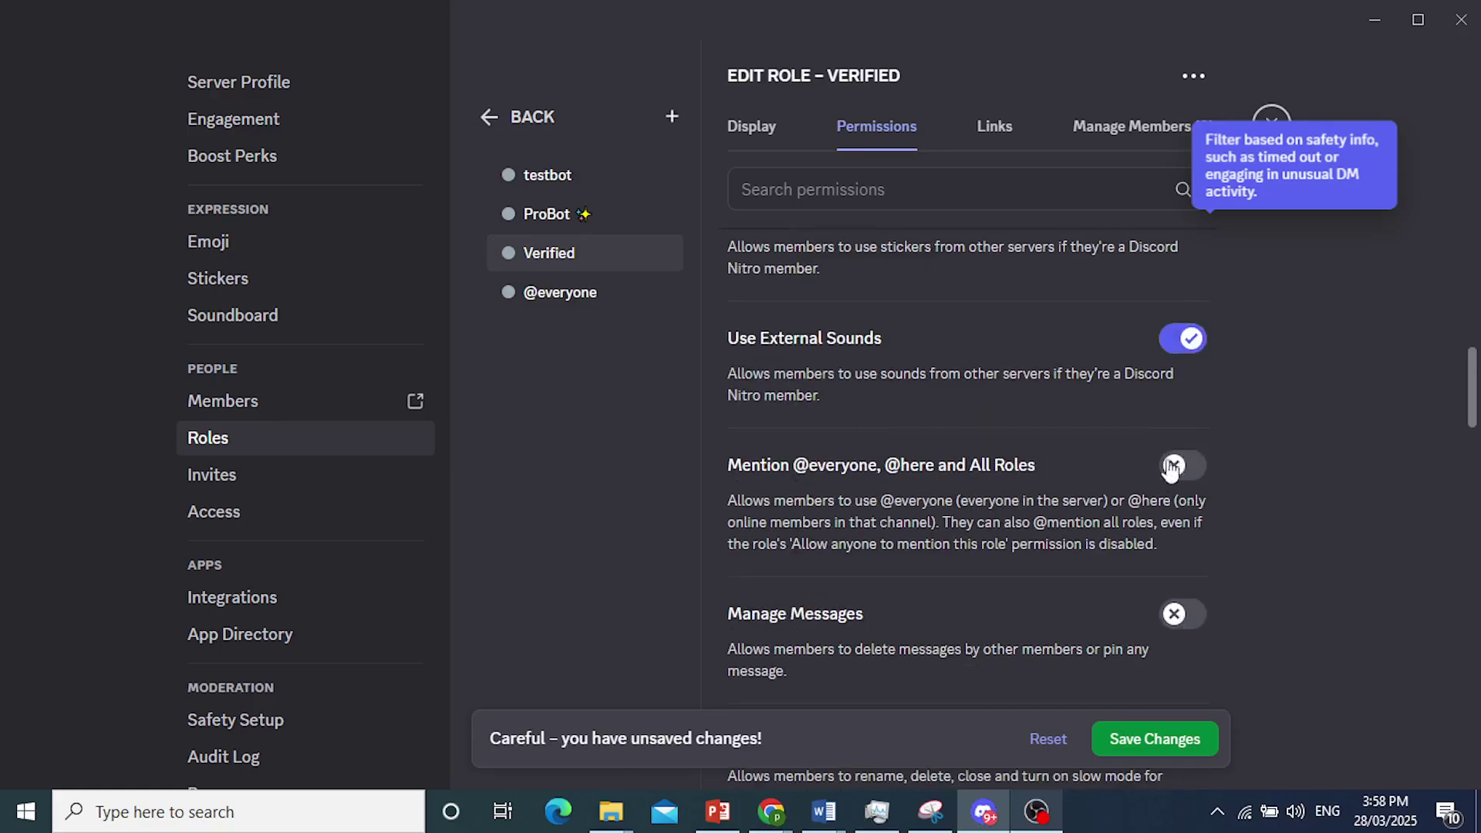
scroll(1176, 622, down, 5)
click(1174, 435)
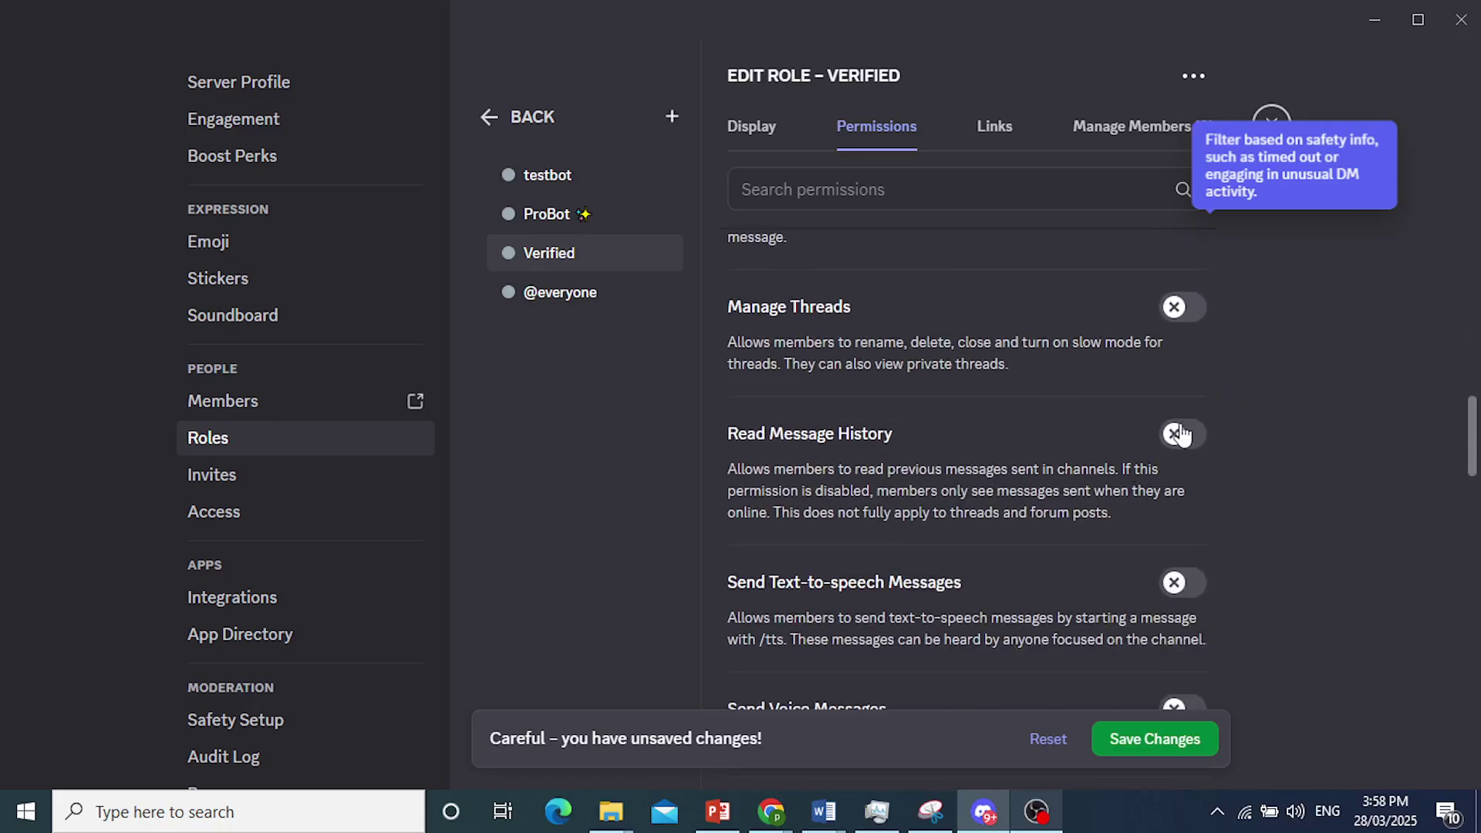
scroll(1095, 501, down, 1)
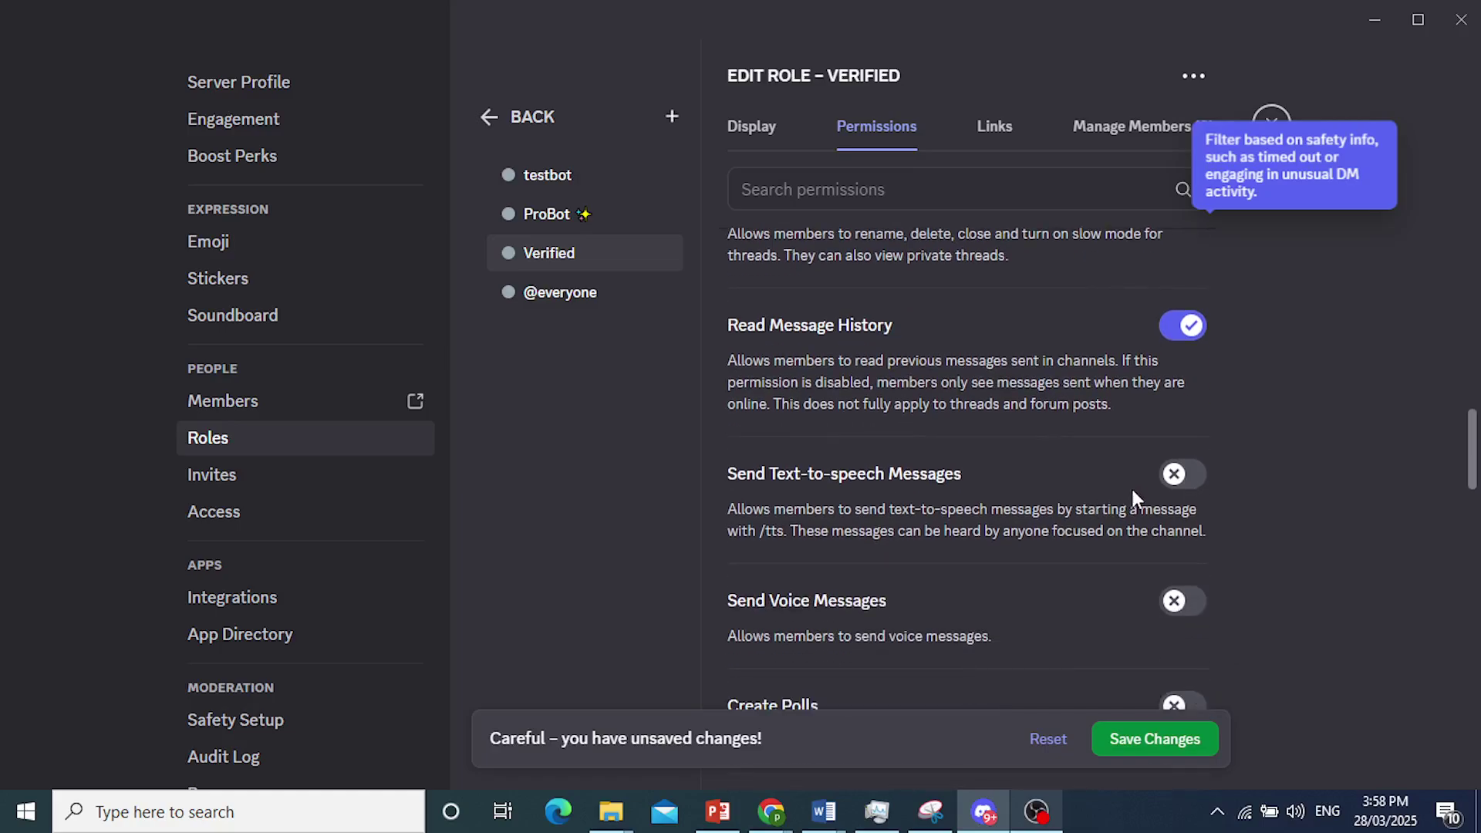
Step: Enable text-to-speech, Connect, Speak, Video and external sounds, then save the Verified role
click(1171, 485)
scroll(1122, 592, down, 2)
scroll(1114, 594, down, 2)
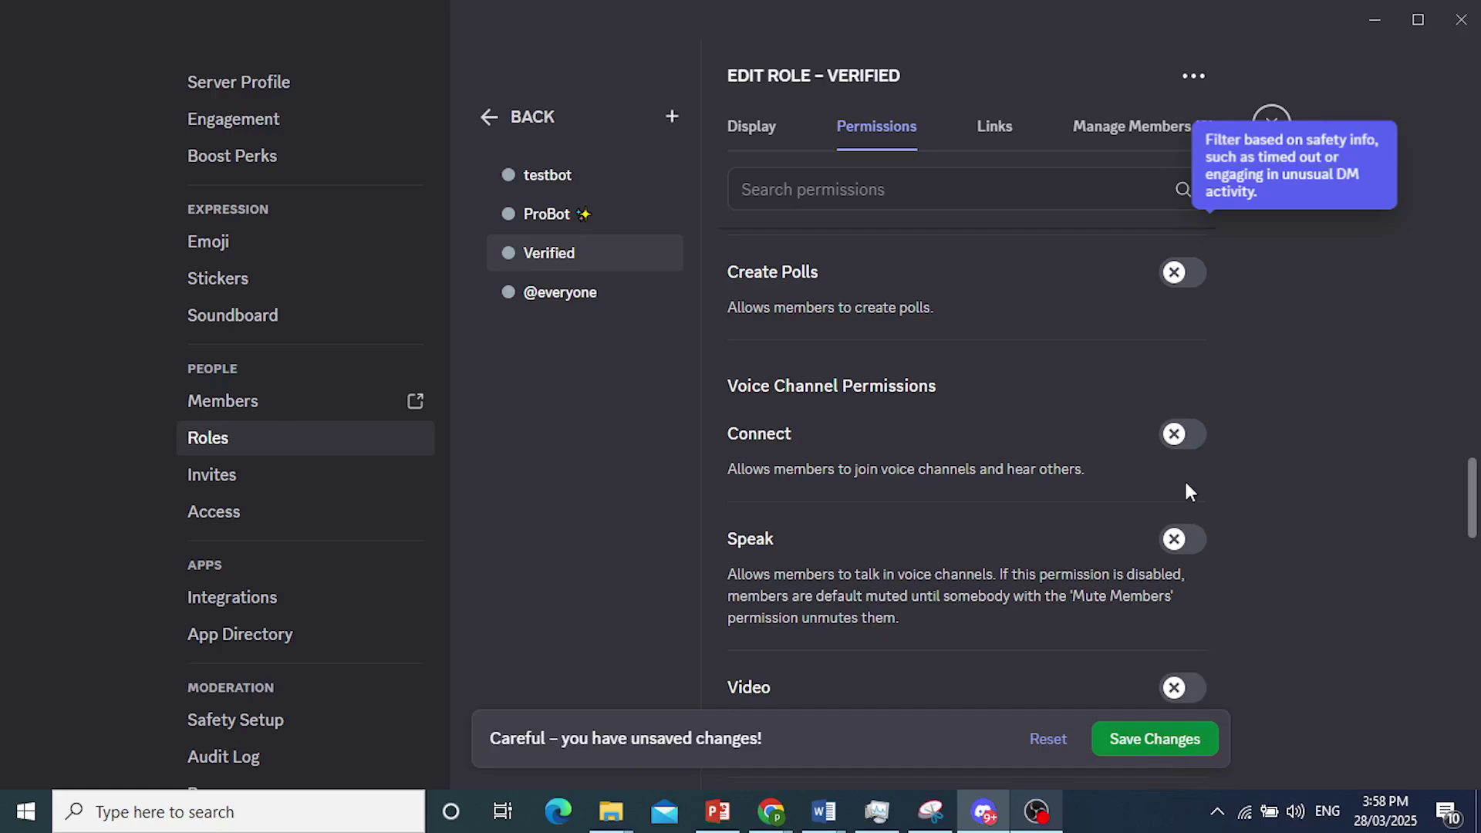
click(1184, 438)
click(1184, 540)
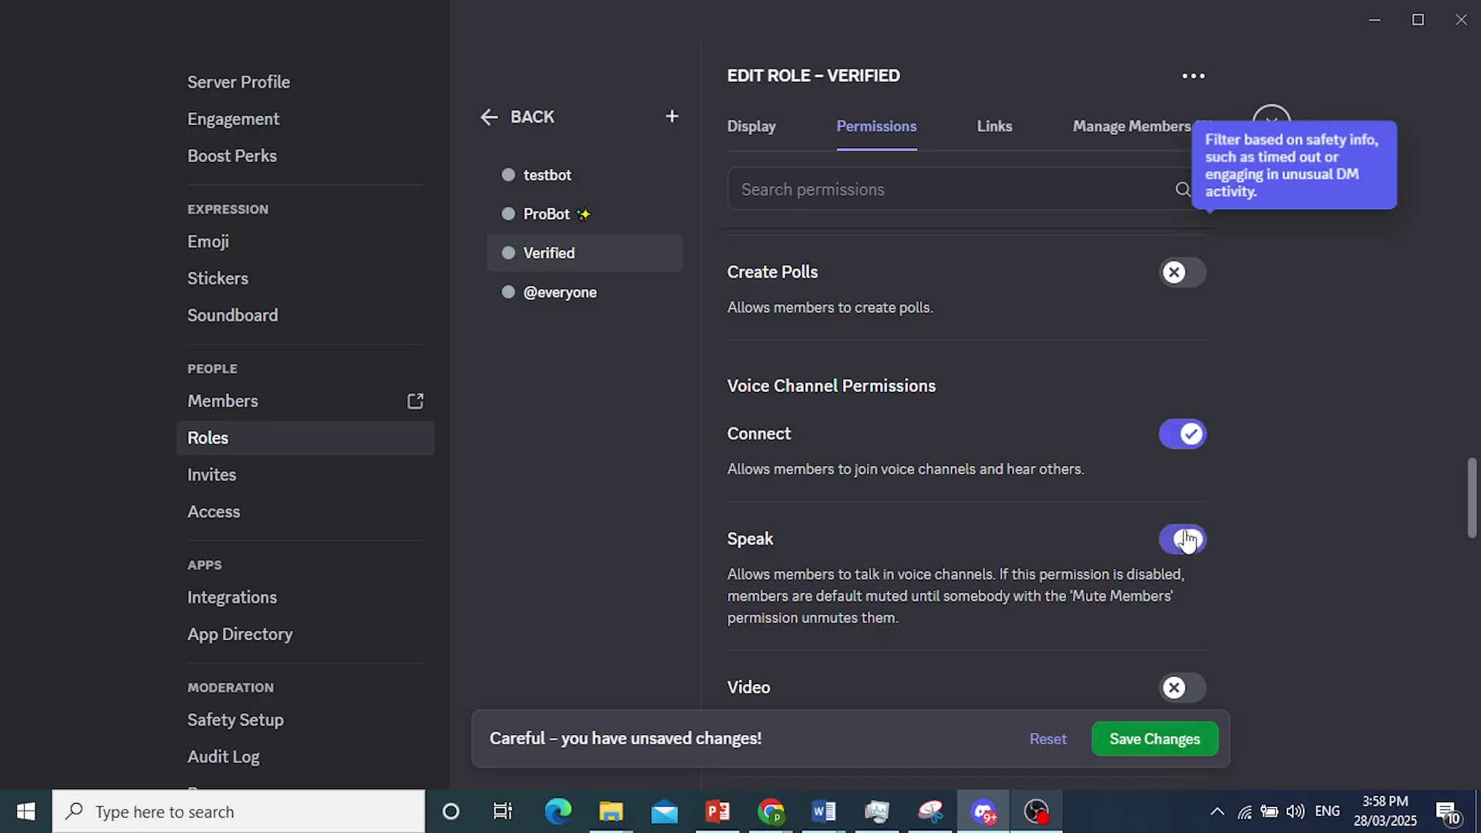
scroll(1168, 602, down, 1)
click(1174, 581)
scroll(1169, 602, down, 2)
click(1181, 594)
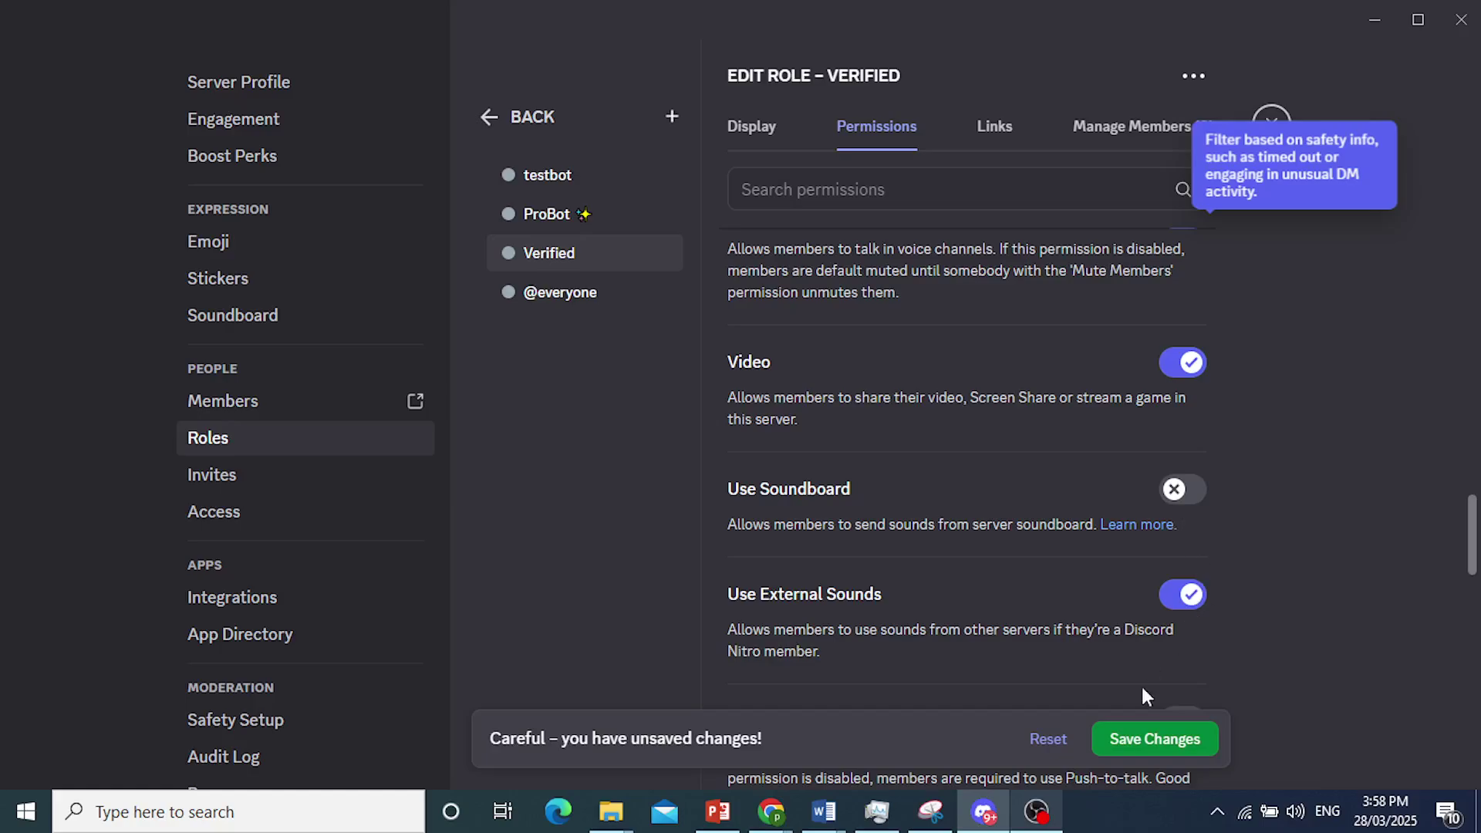
click(1154, 739)
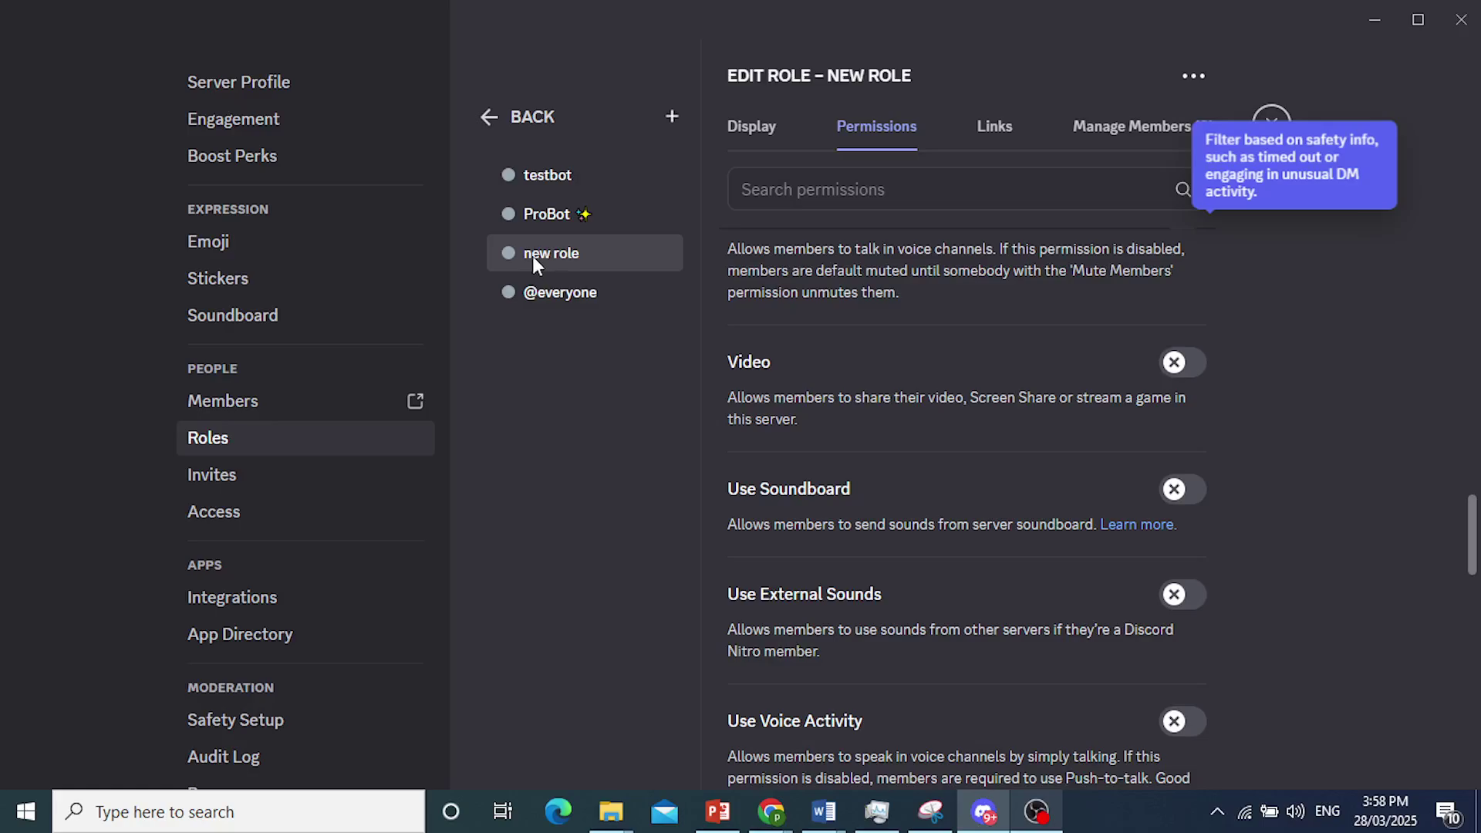
Step: Return to the Roles list and close Server Settings
click(494, 113)
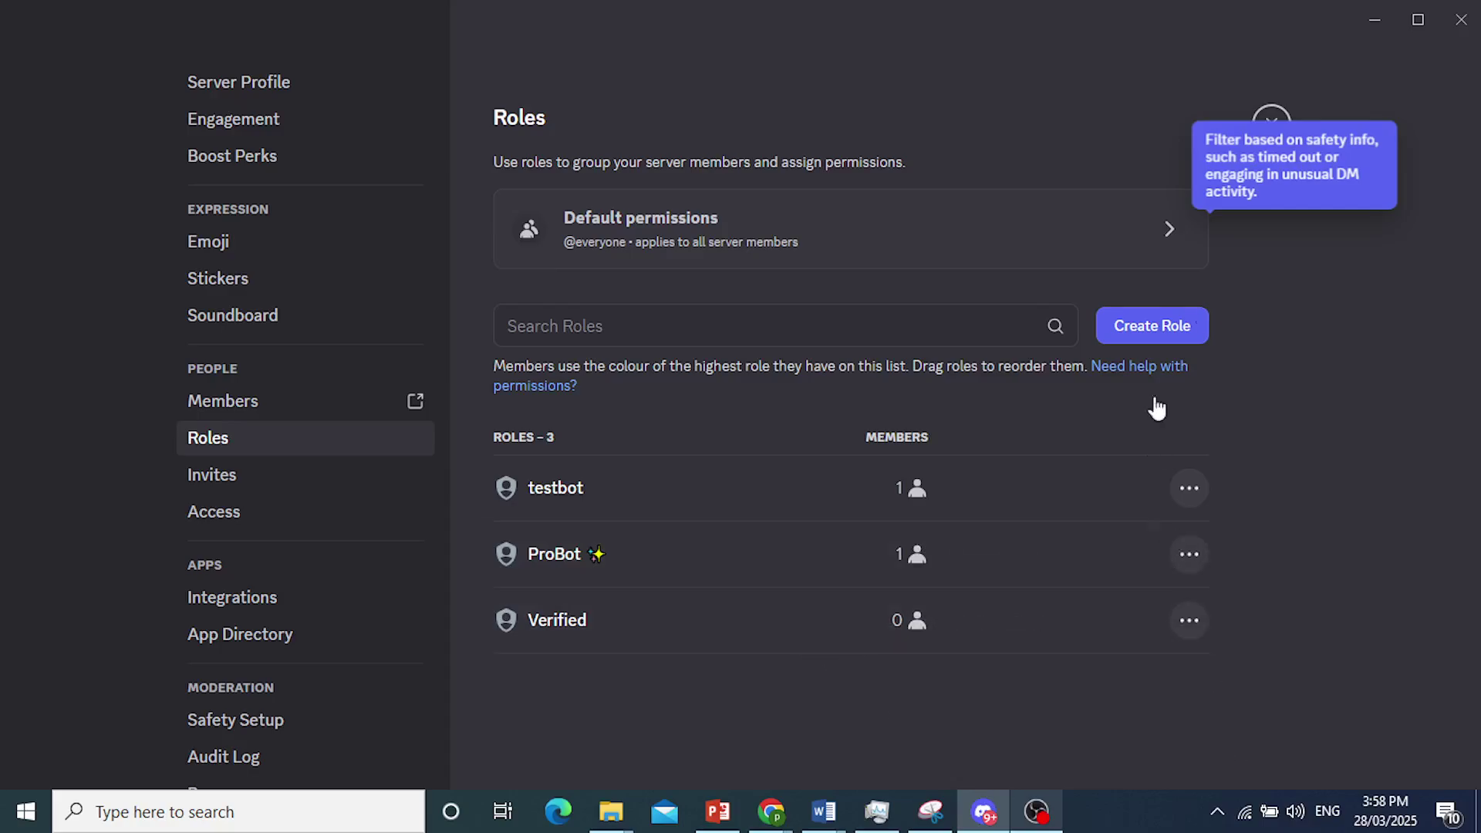
key(Escape)
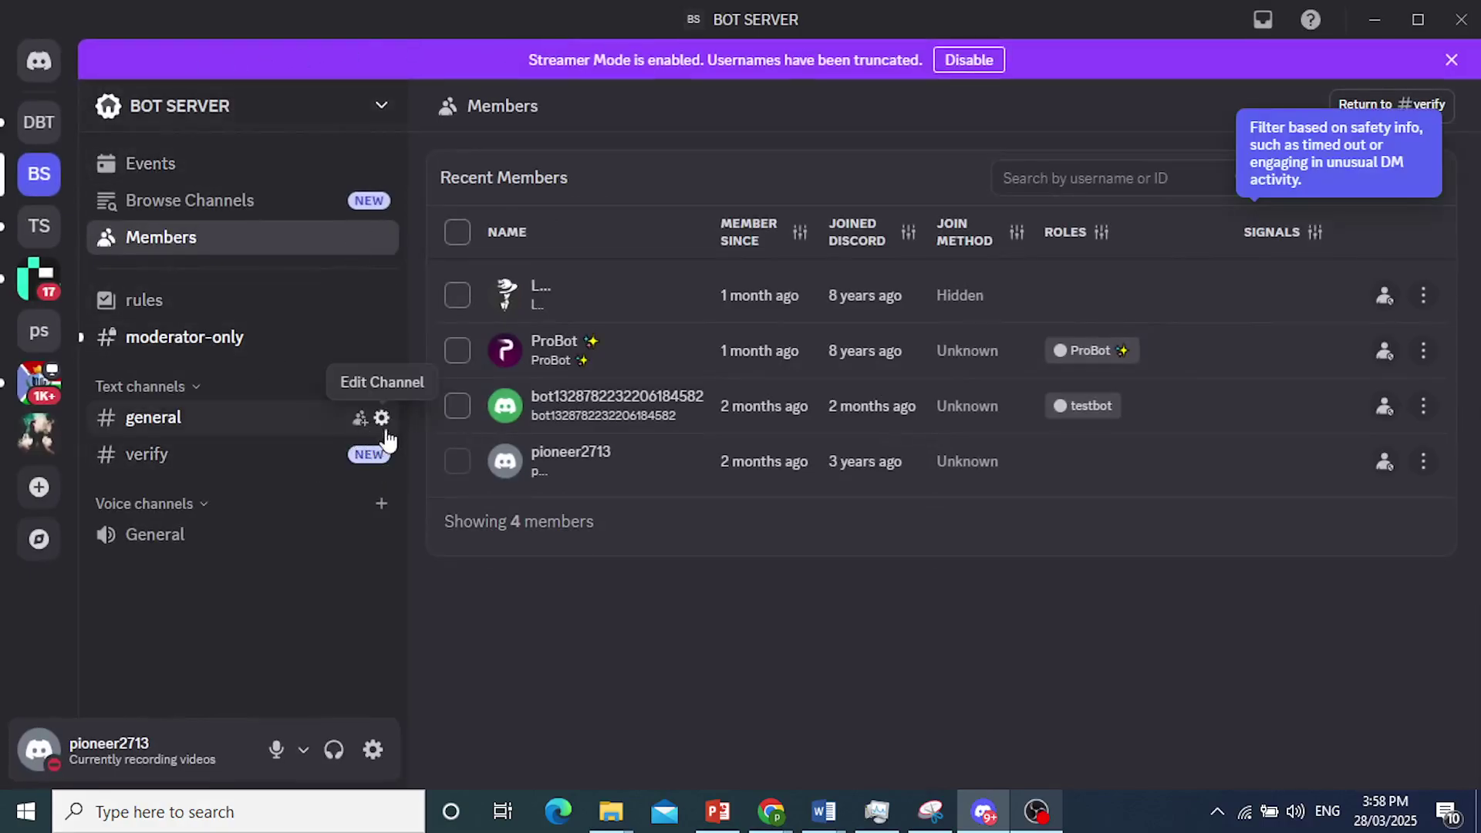
Step: Add the Verified role as an override in #verify's advanced permissions, leaving all its permissions neutral
click(383, 457)
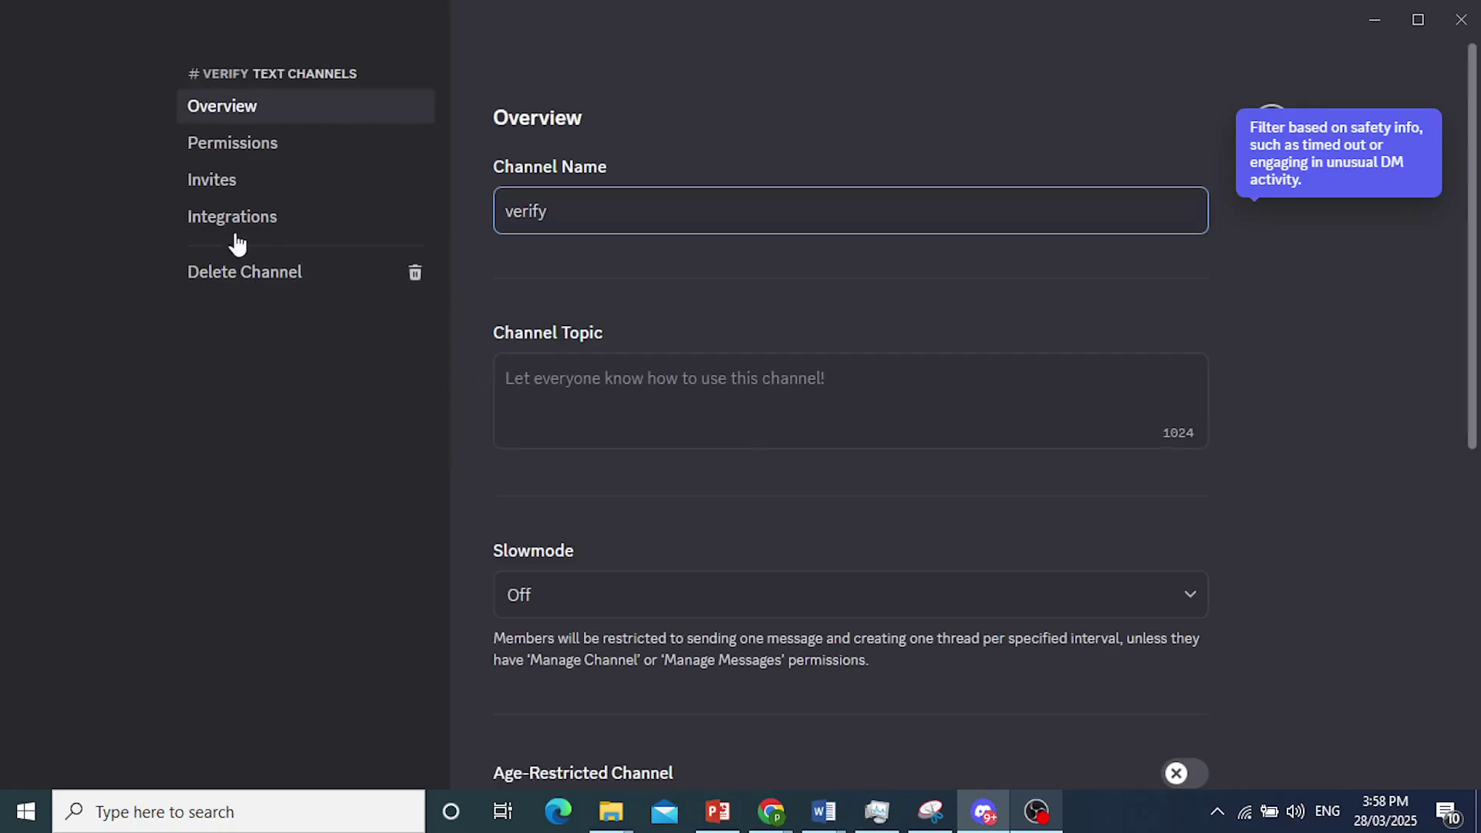
click(215, 144)
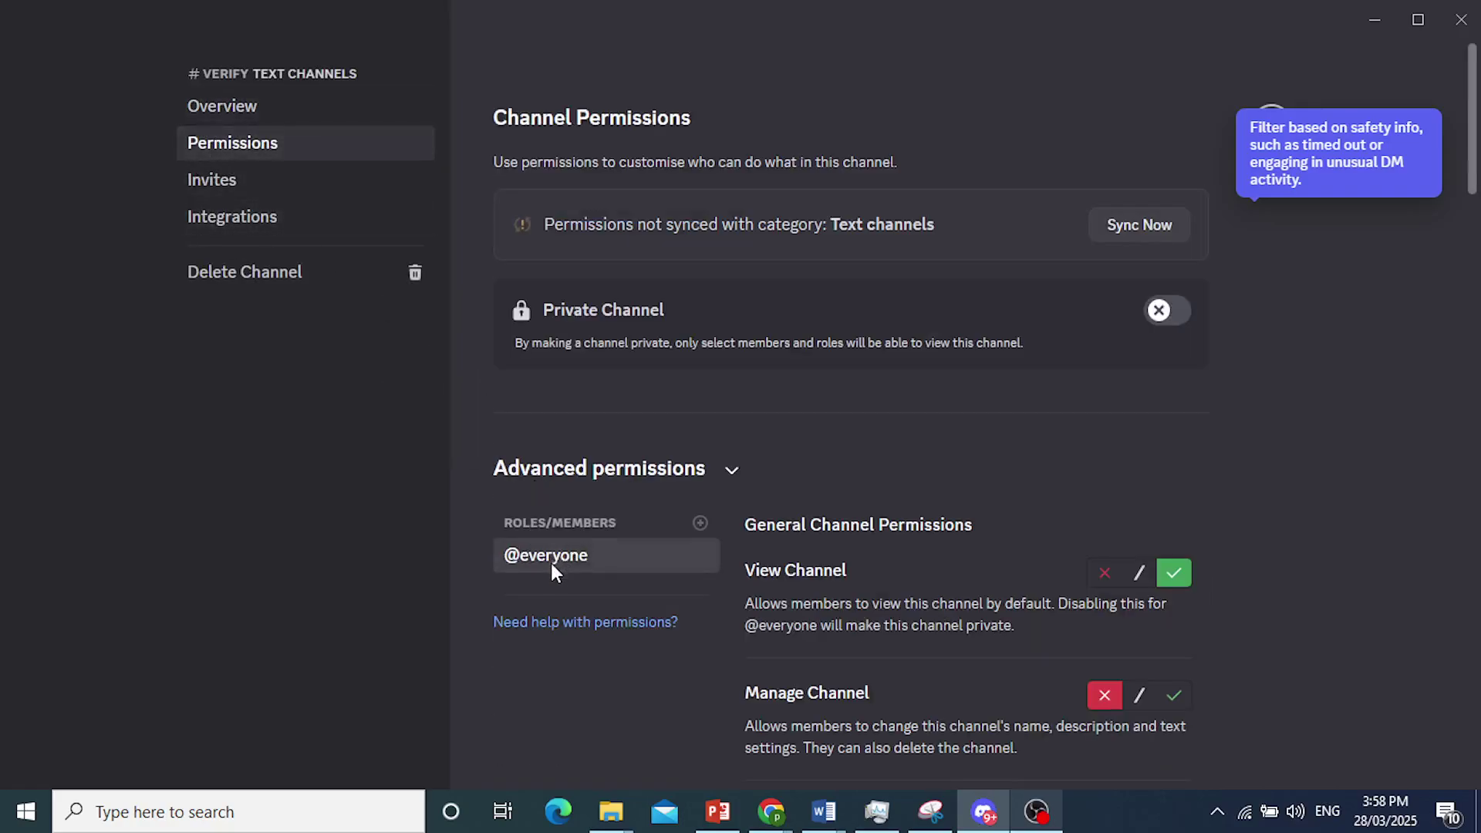
scroll(571, 494, down, 2)
click(703, 417)
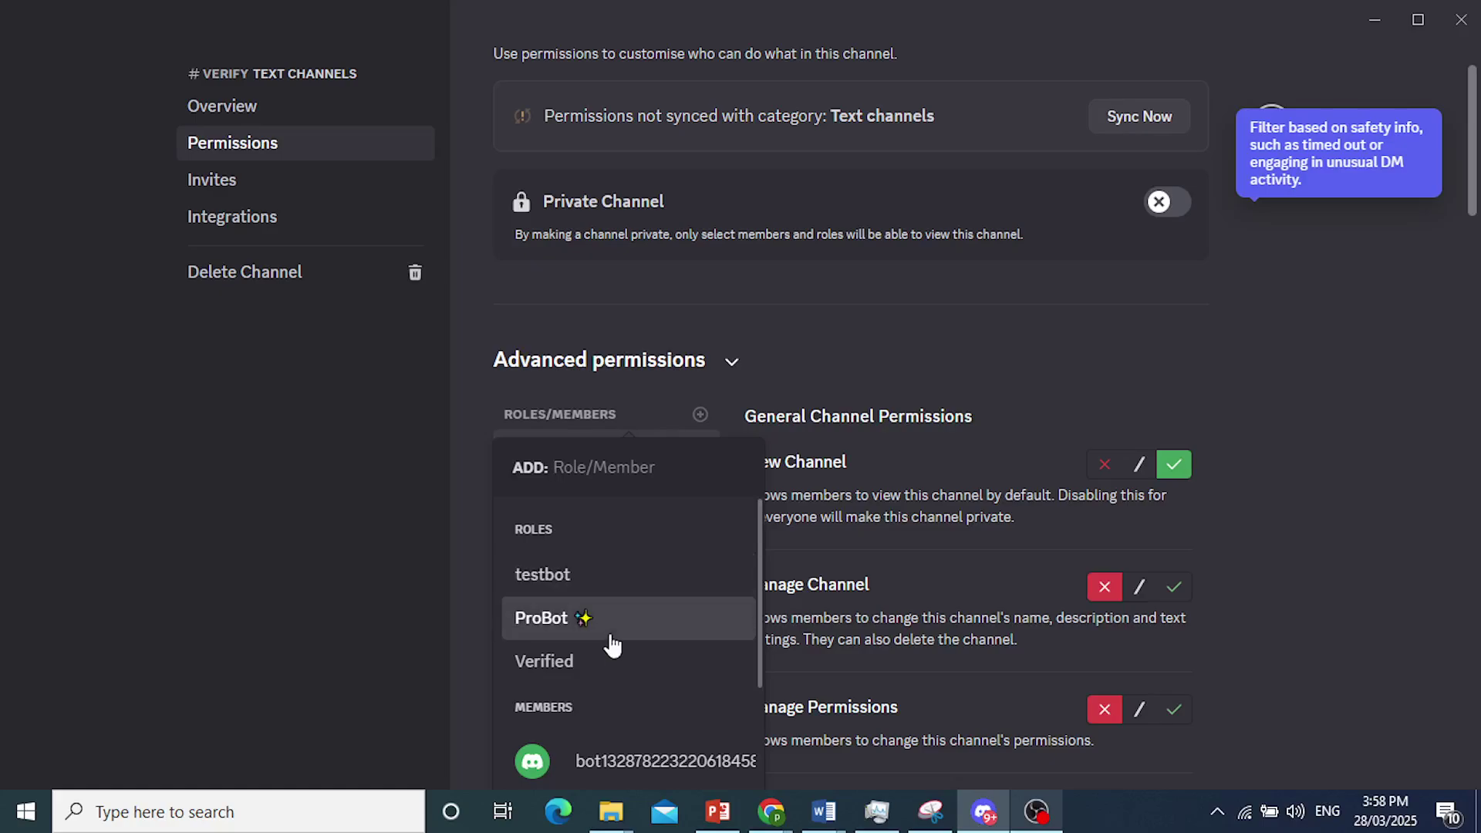
click(595, 657)
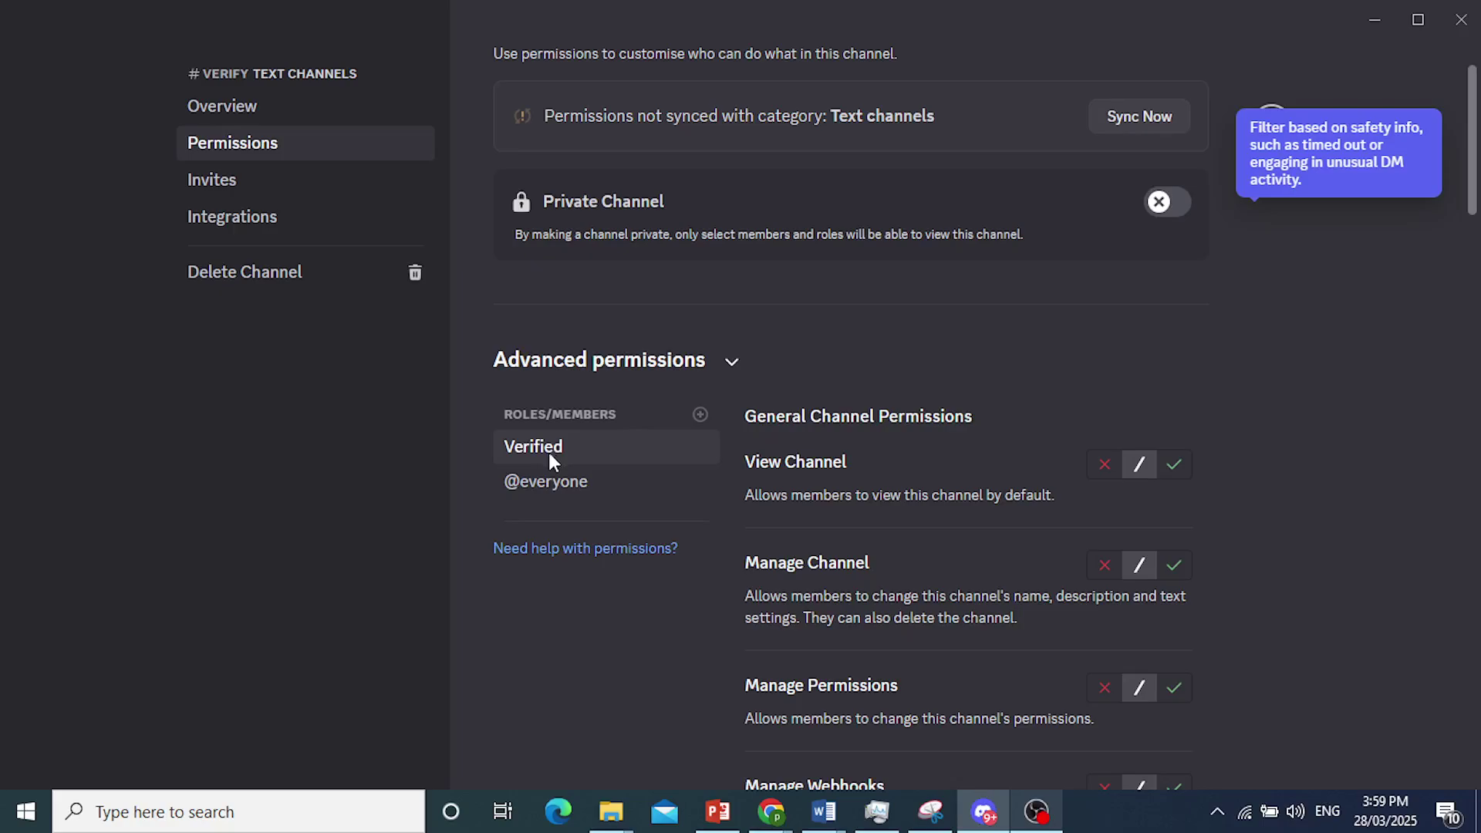
click(557, 497)
scroll(964, 502, down, 2)
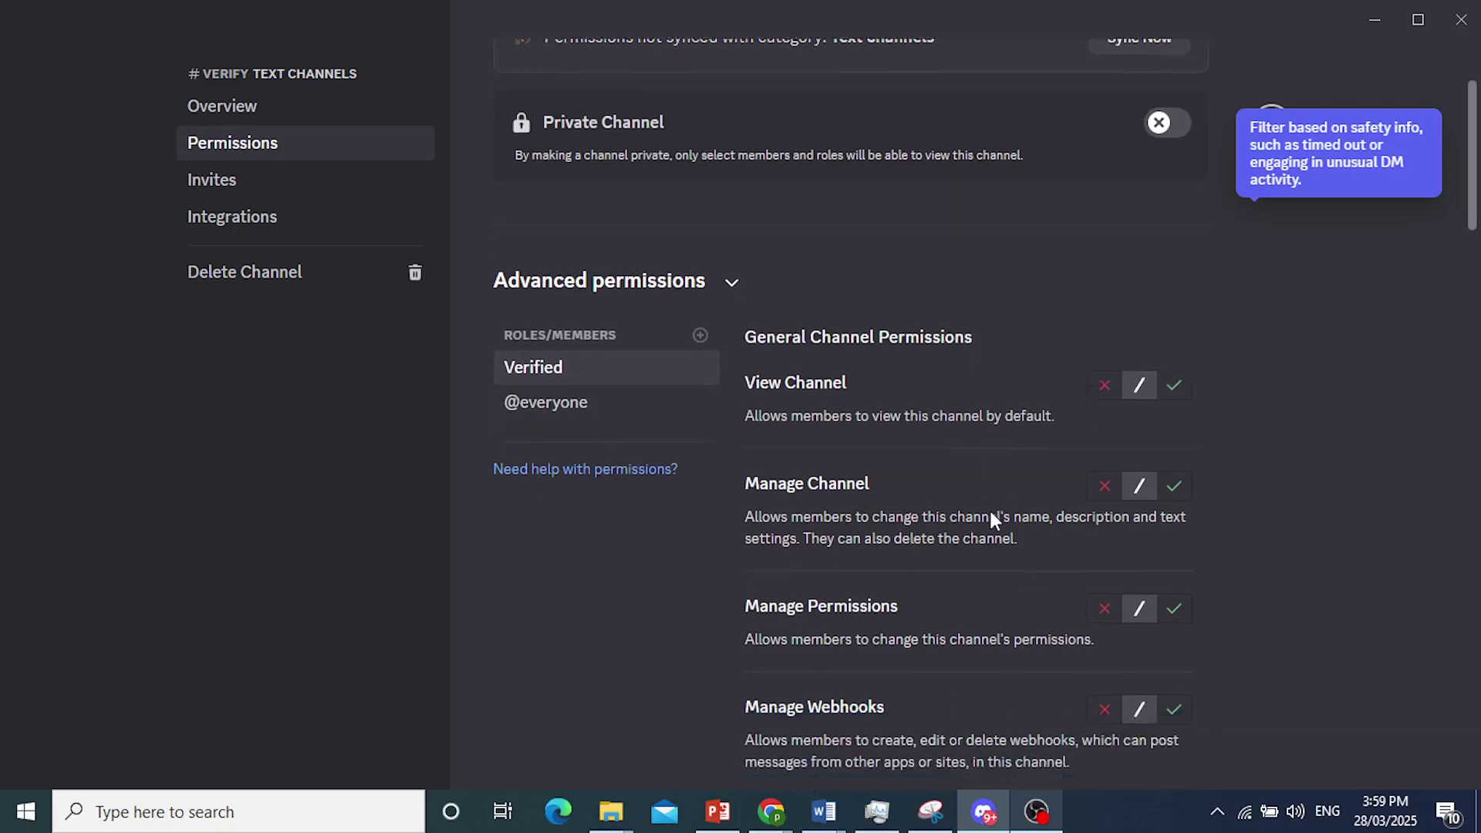